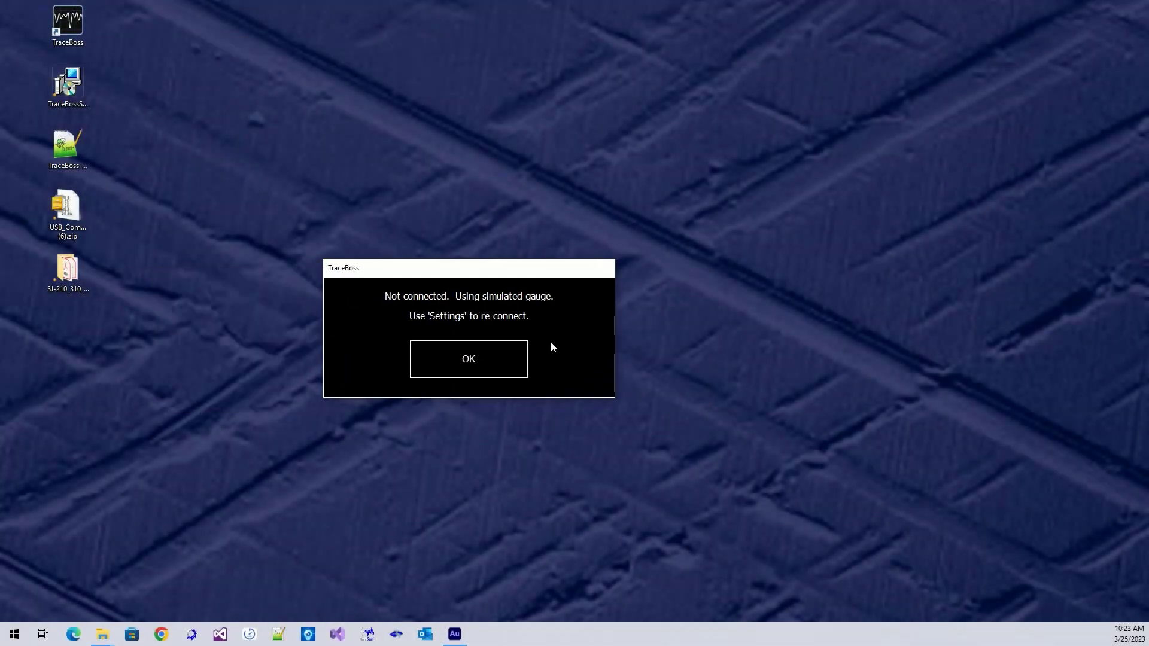
Dismiss the not-connected notice and run a simulated SJ-210 roughness measurement.
left_click(502, 354)
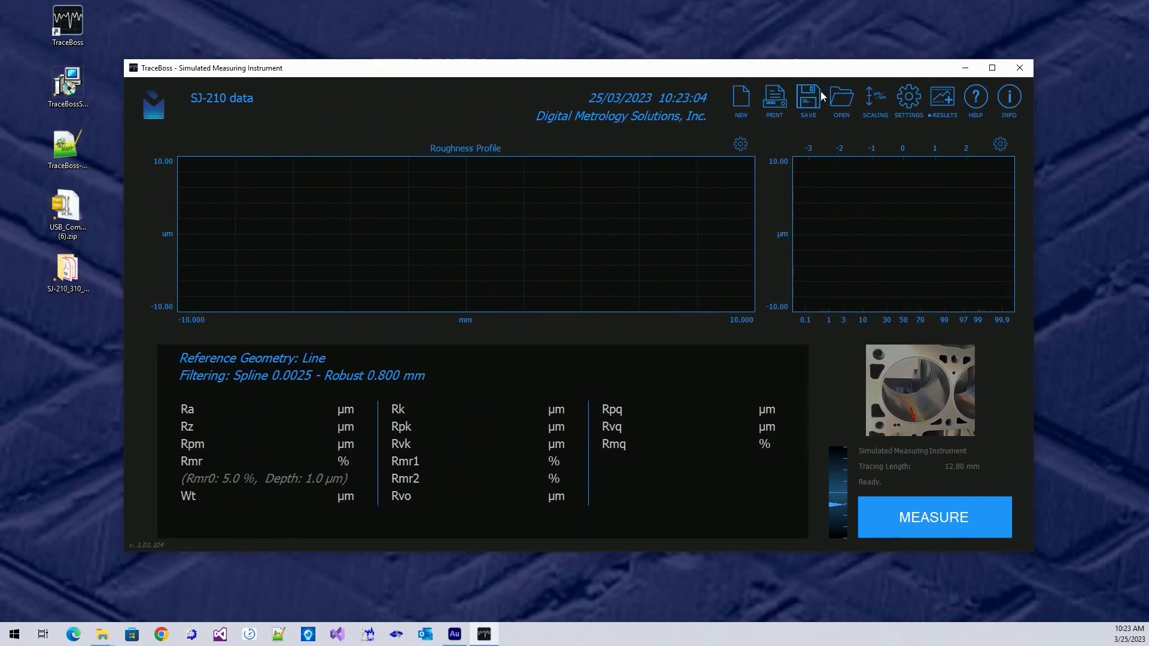
left_click(959, 525)
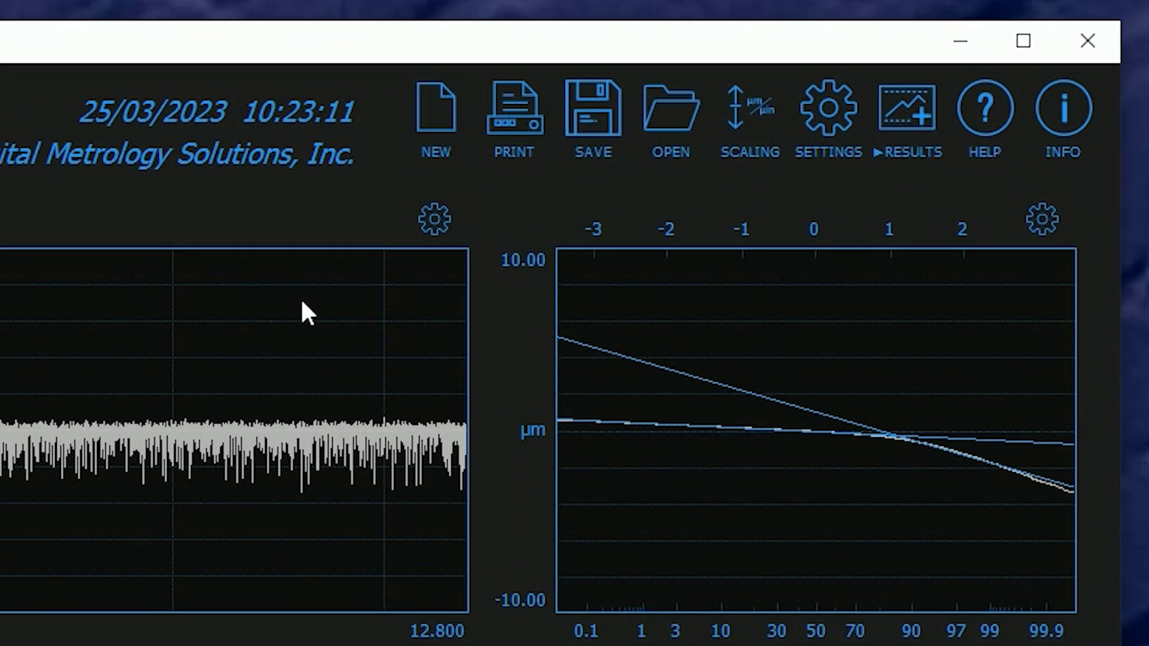
Switch the plot scaling units to imperial microinches (µin).
left_click(764, 110)
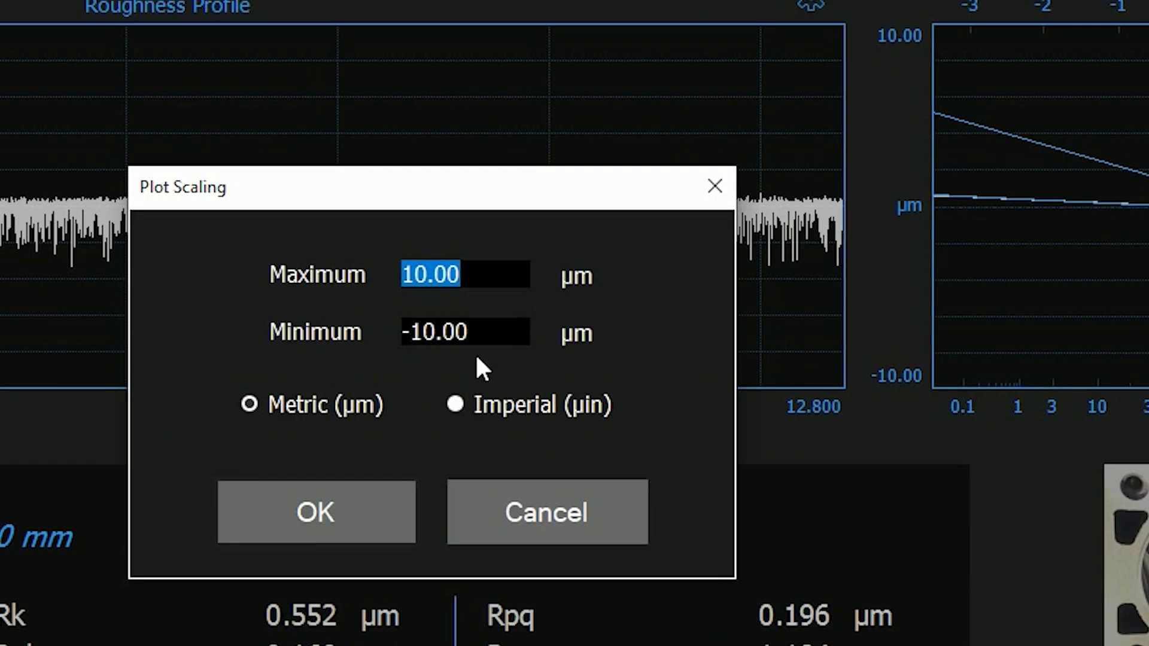
left_click(513, 405)
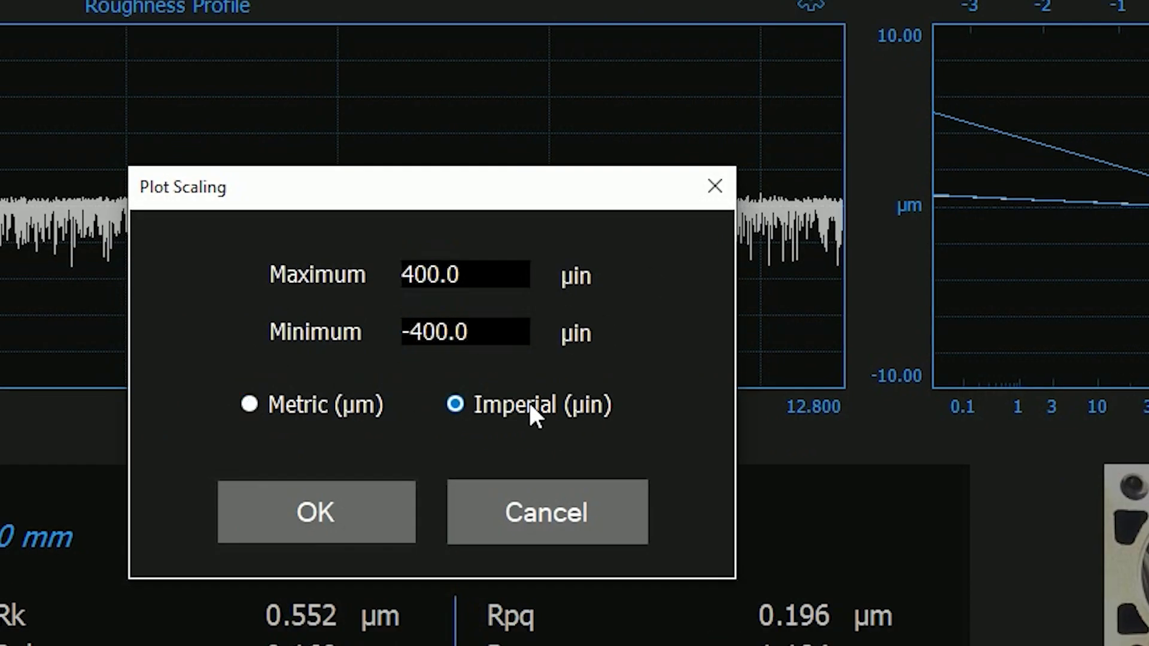
left_click(296, 505)
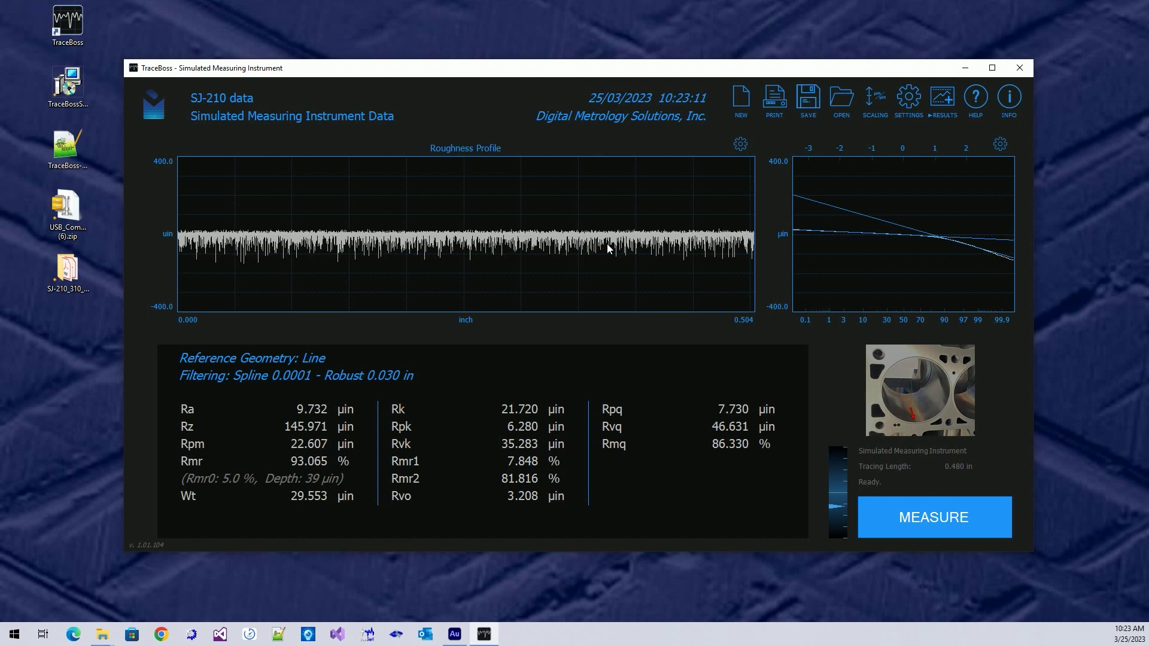
Set the profile plot's upper scale limit to 200.0.
left_click(170, 232)
left_click(580, 267)
key("BackSpace")
type("200.0")
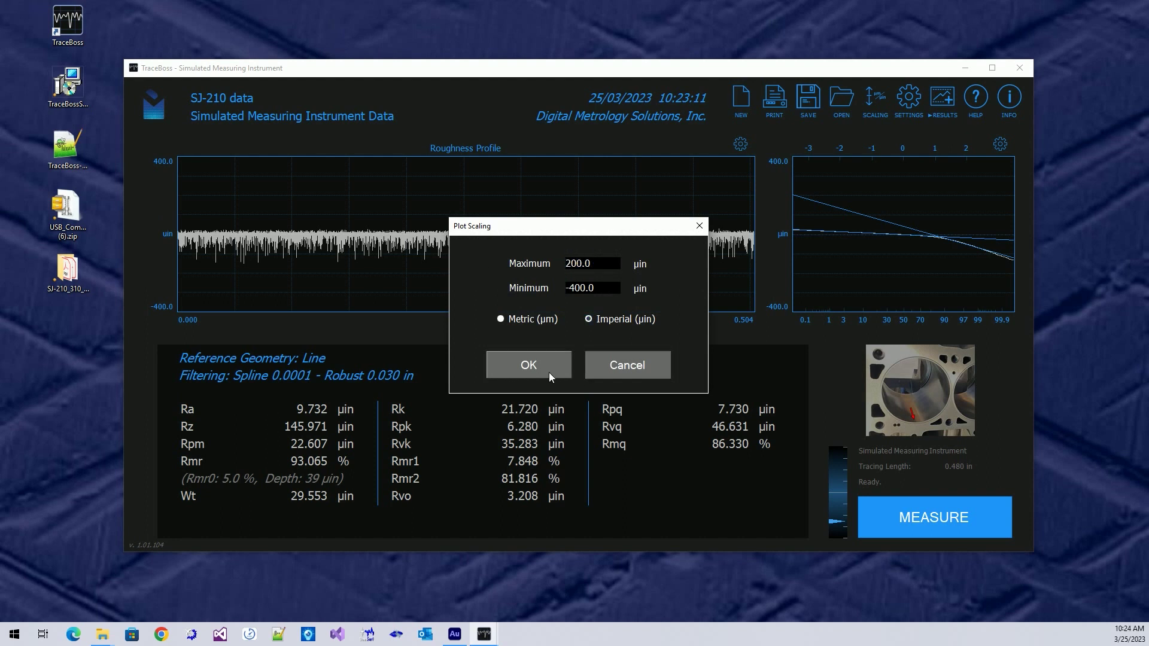
left_click(539, 367)
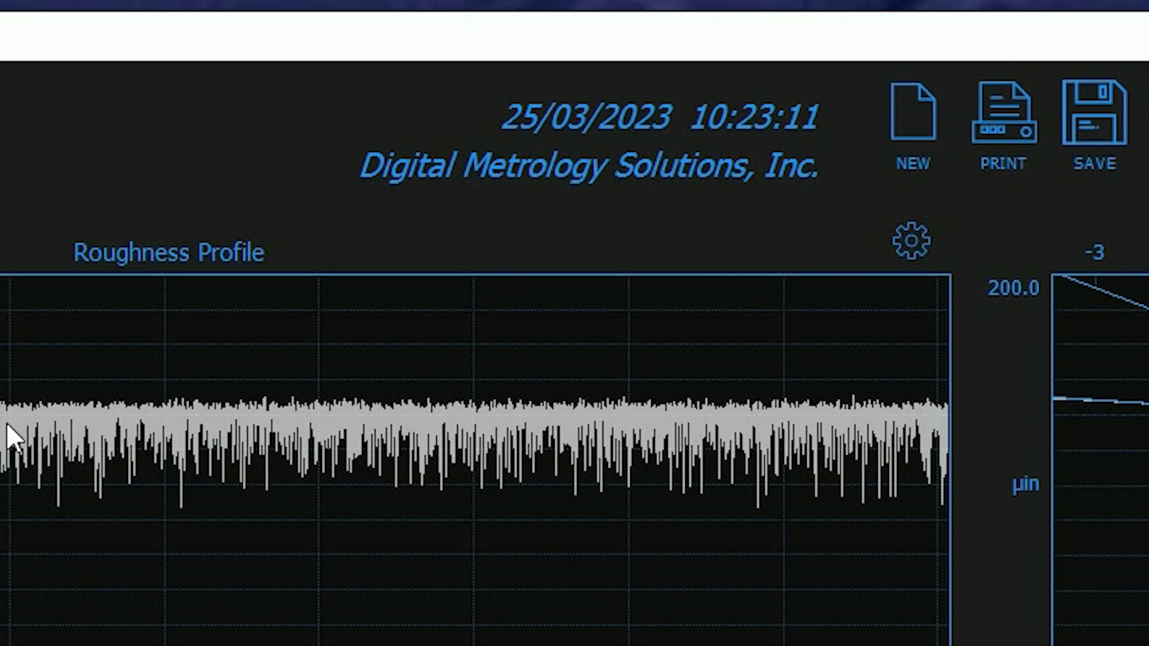
left_click(917, 236)
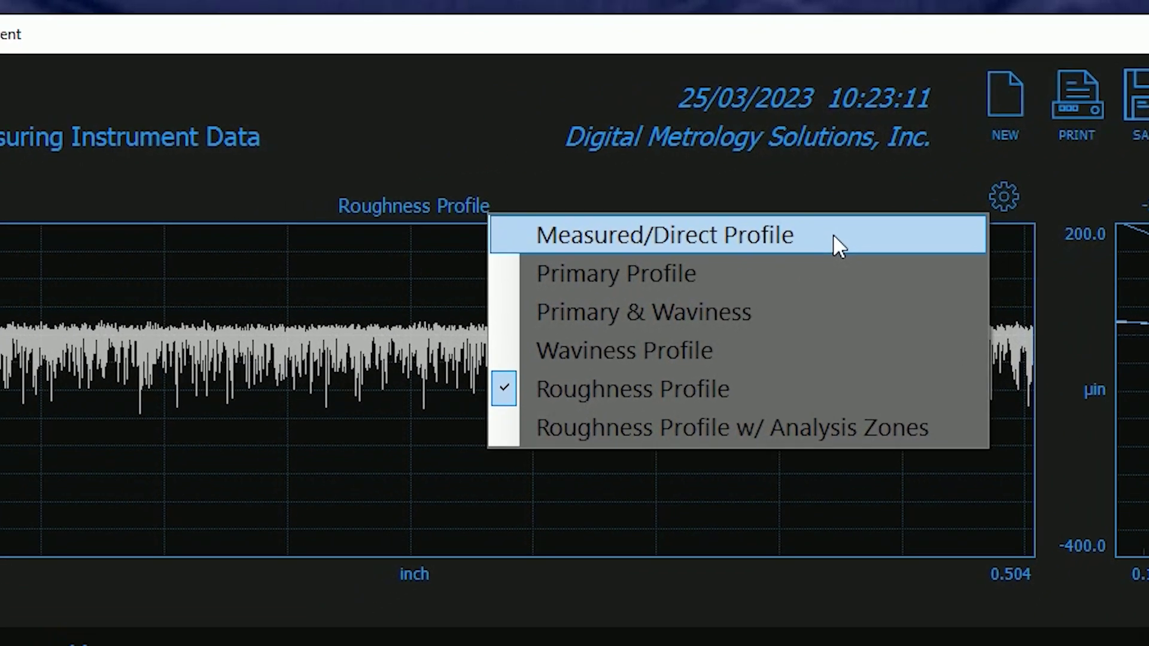
left_click(796, 250)
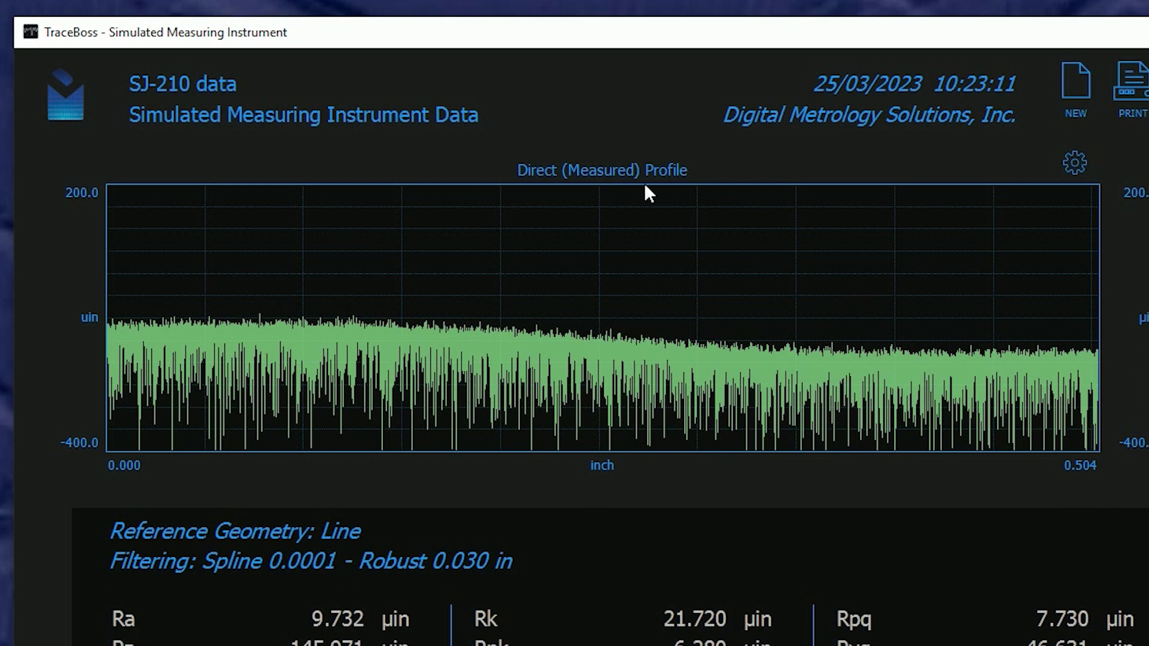
left_click(1075, 158)
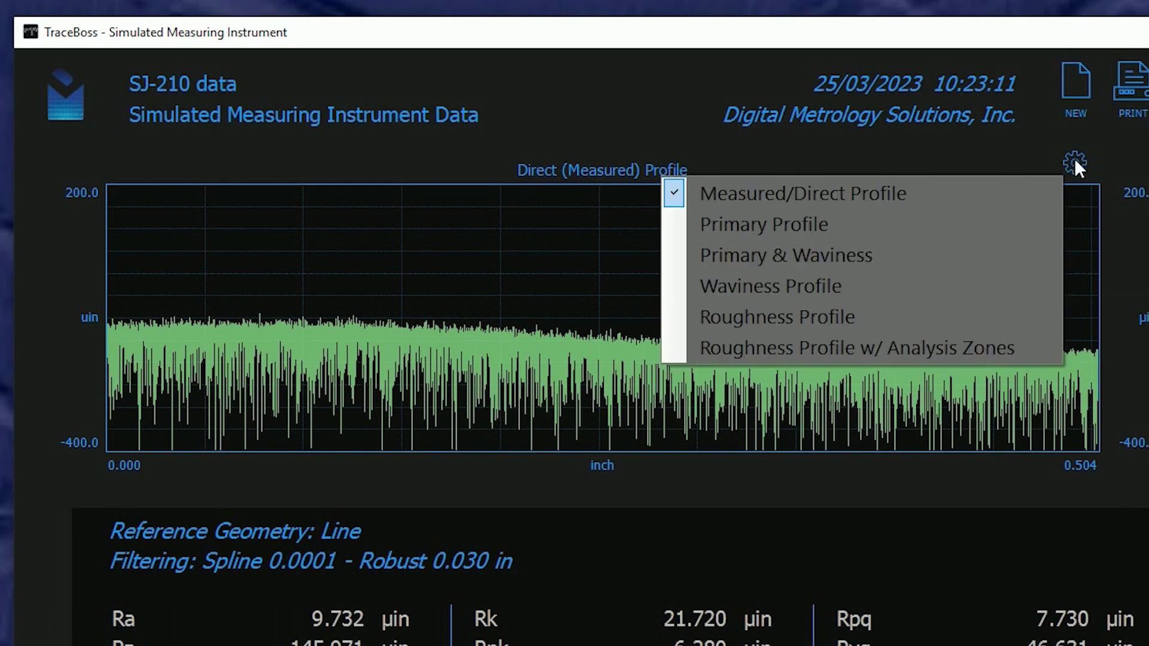
left_click(994, 230)
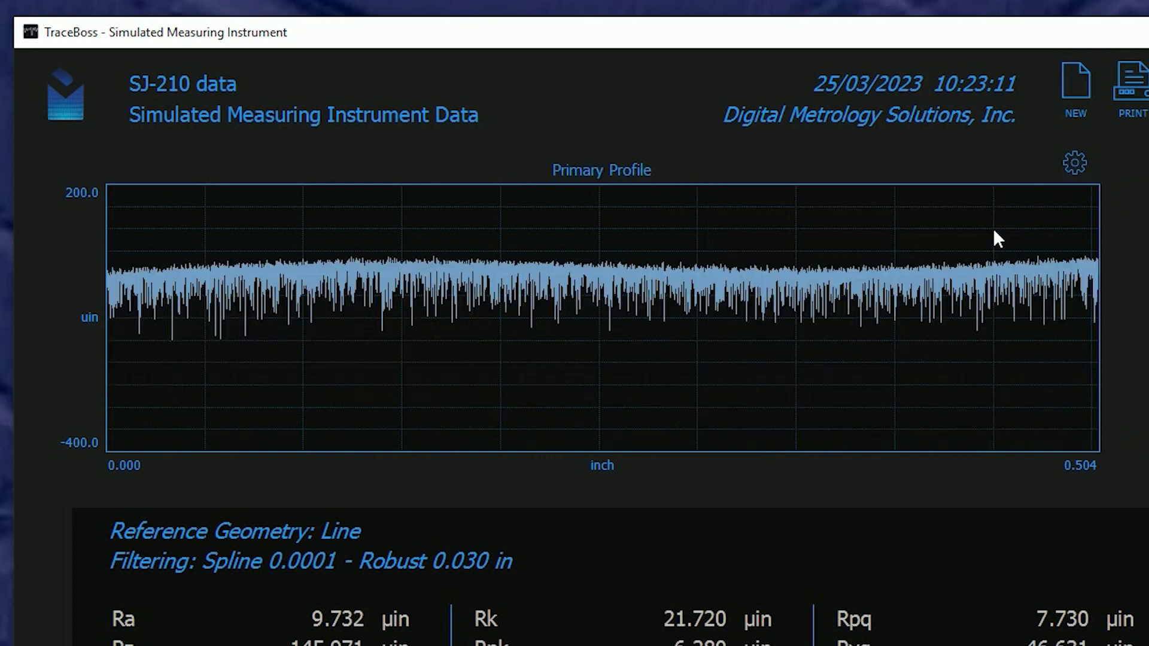
left_click(1076, 160)
left_click(915, 249)
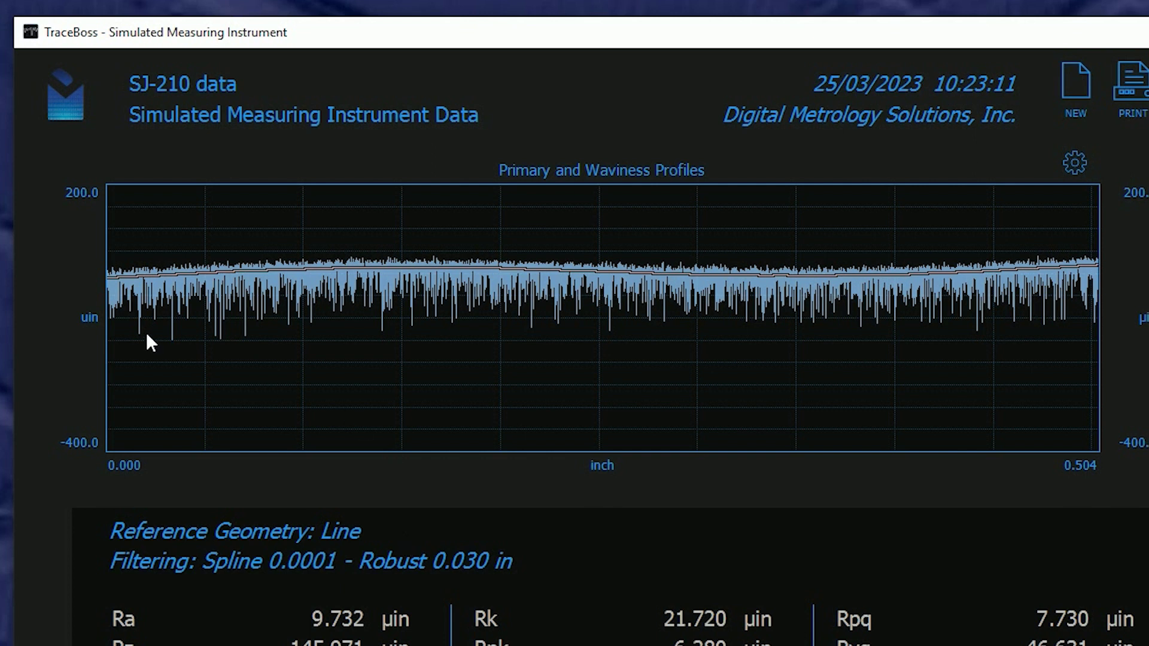
left_click(1074, 170)
left_click(1020, 193)
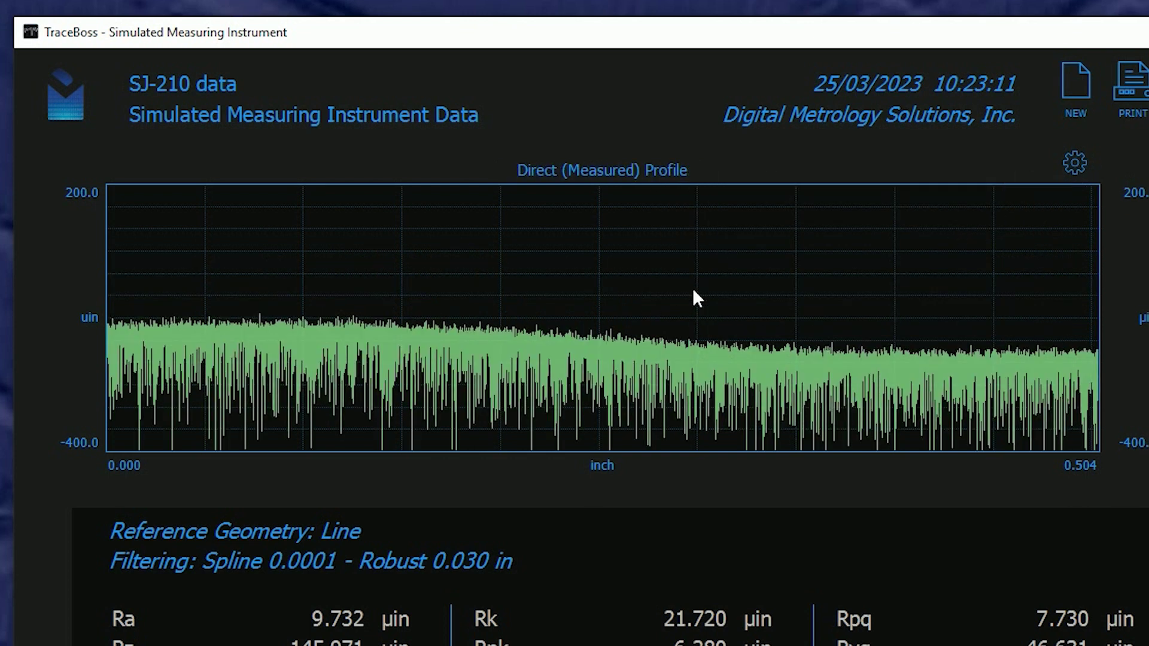
left_click(1071, 164)
left_click(995, 225)
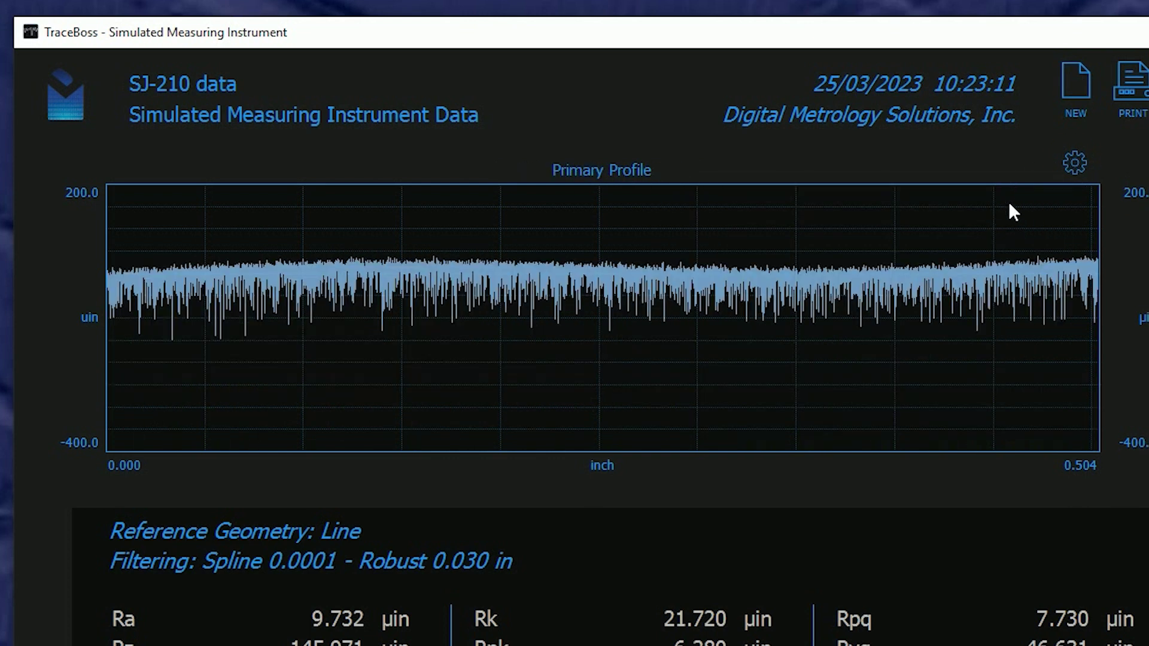
left_click(1075, 159)
left_click(835, 257)
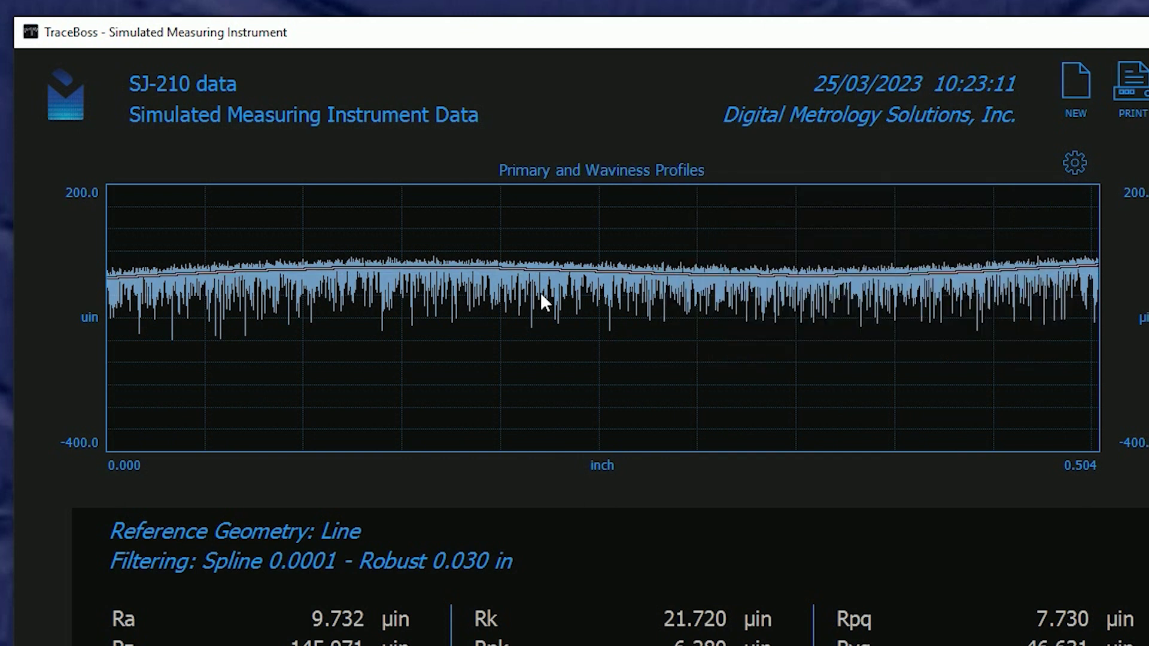
left_click(1075, 164)
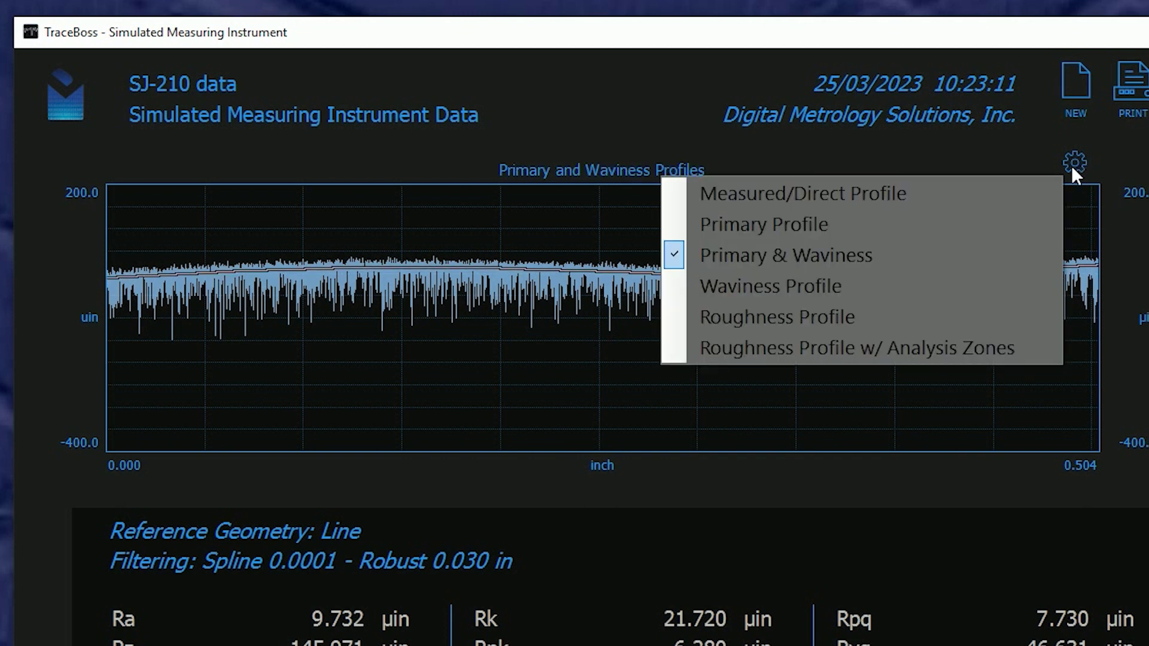
left_click(952, 288)
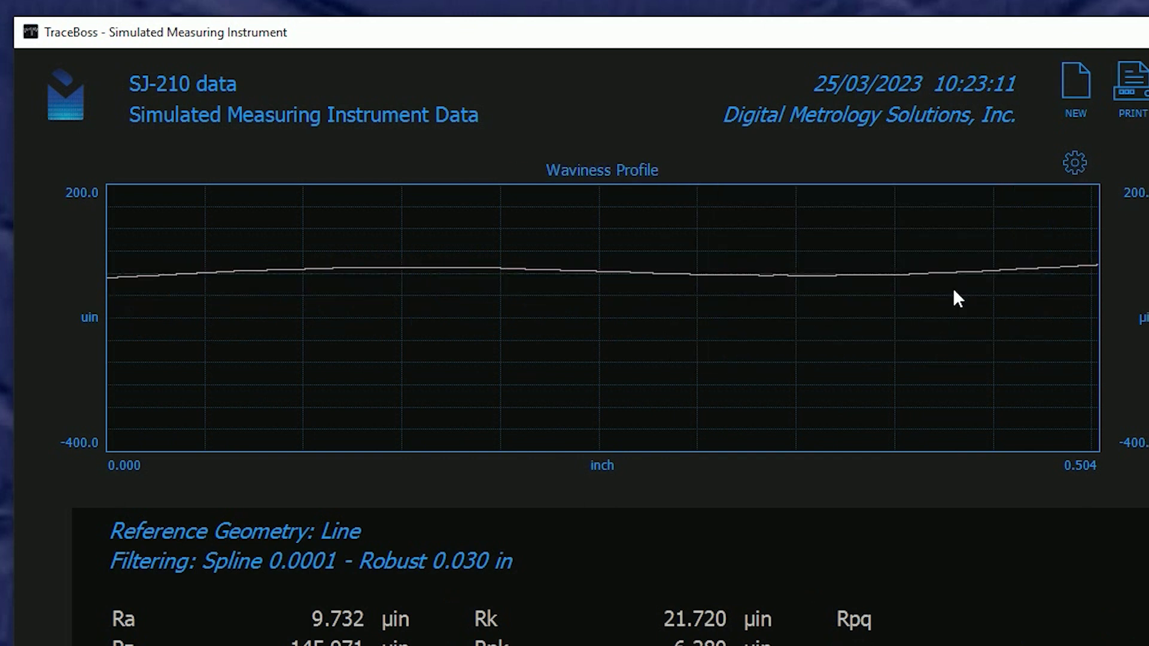
left_click(1084, 166)
left_click(904, 309)
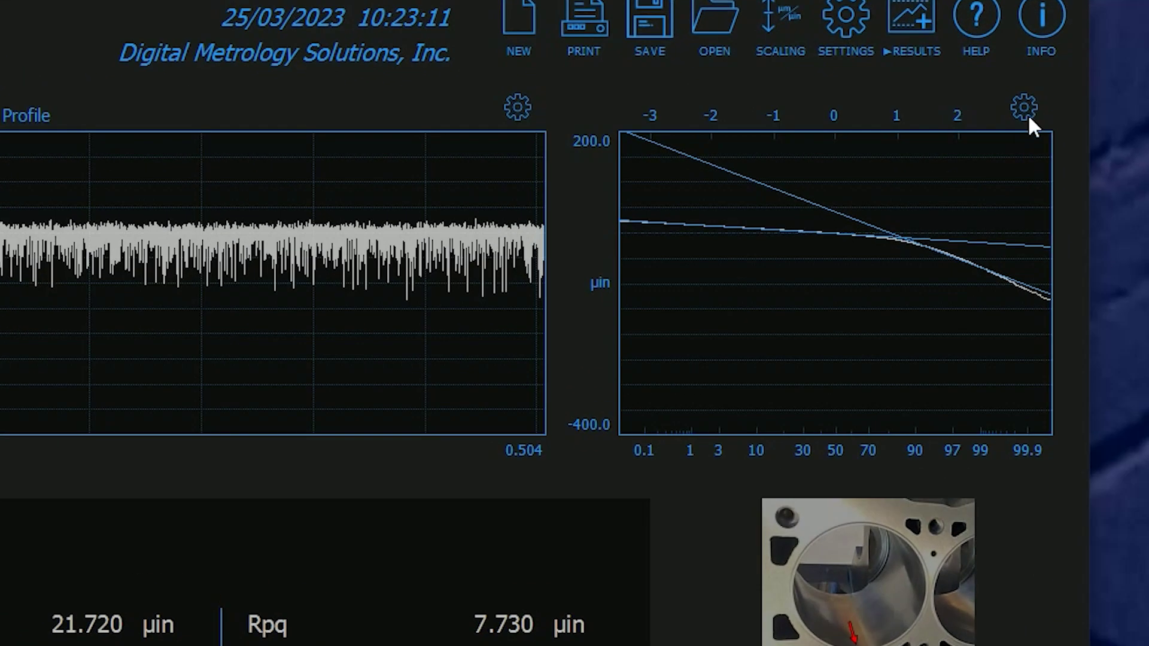
Change the right-hand chart to Material Ratio, then to Material Ratio with Rk Analysis.
left_click(1013, 125)
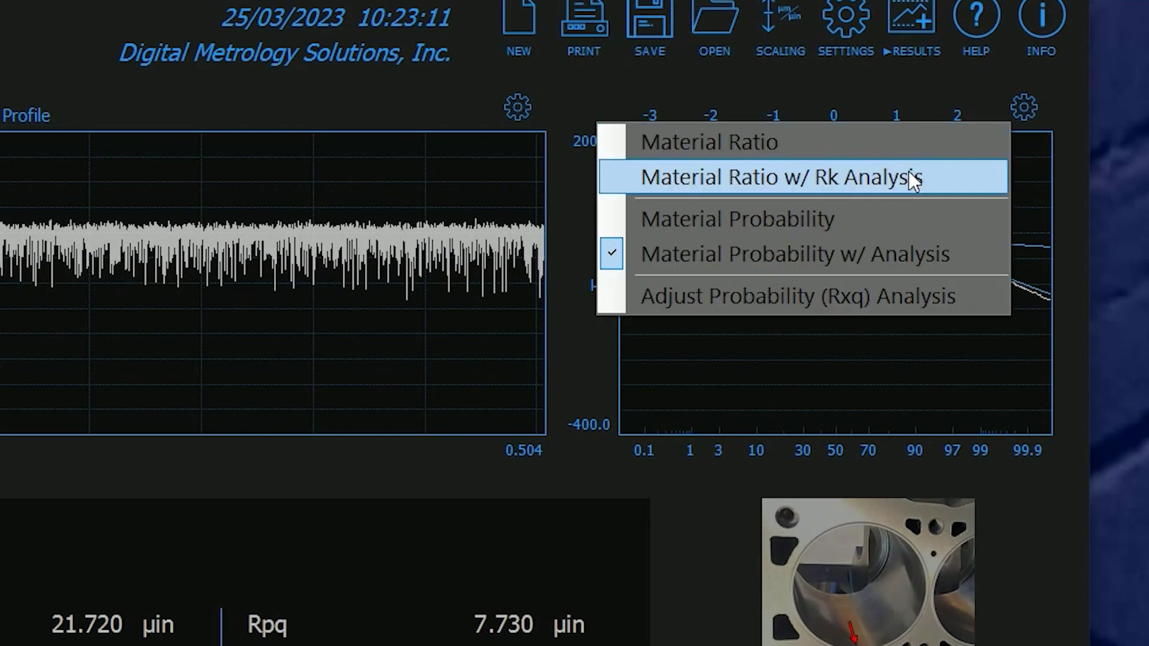
left_click(899, 149)
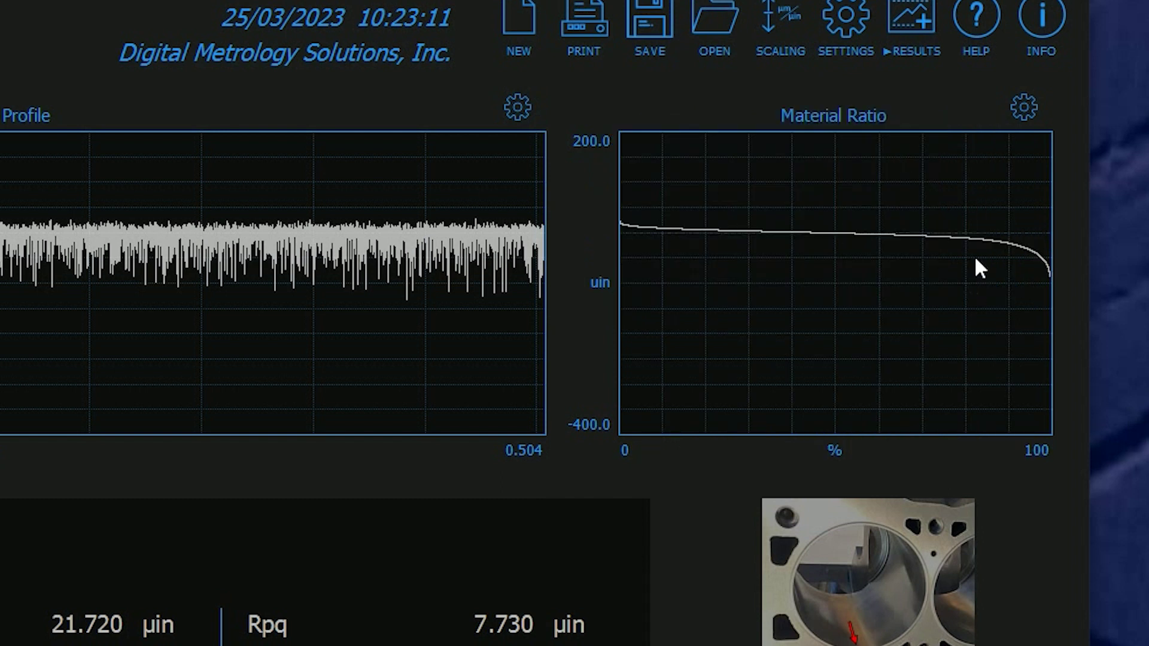
left_click(1031, 106)
left_click(923, 175)
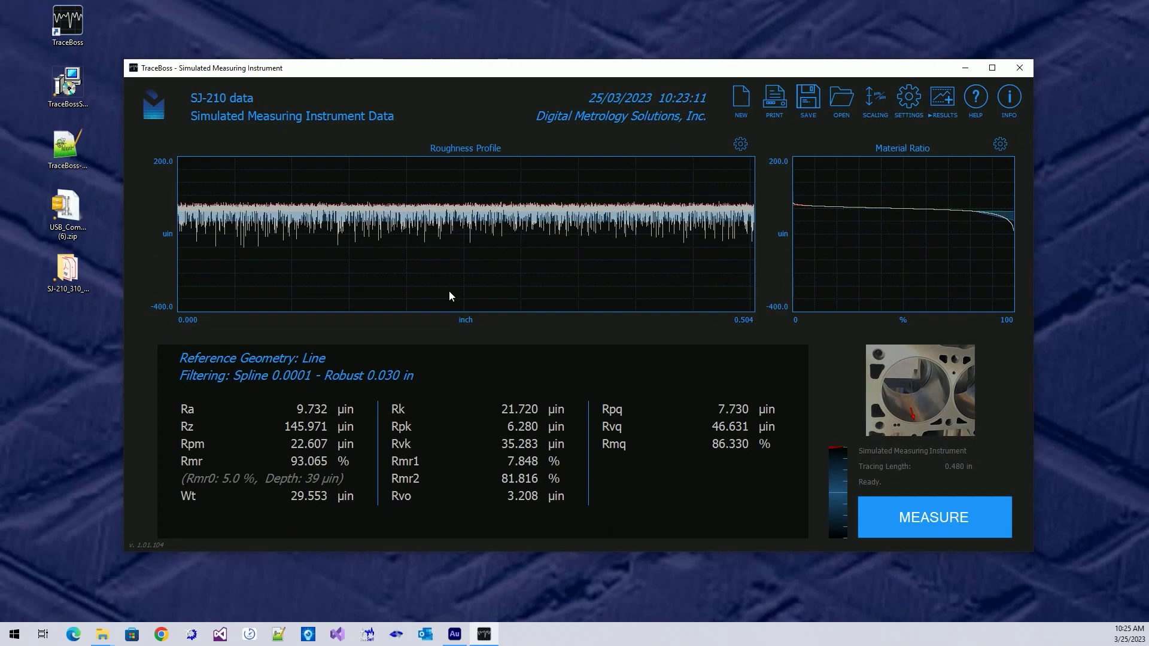
Set the plot scale to maximum 100 and minimum -200 µin, accepting the negative conversion.
left_click(166, 235)
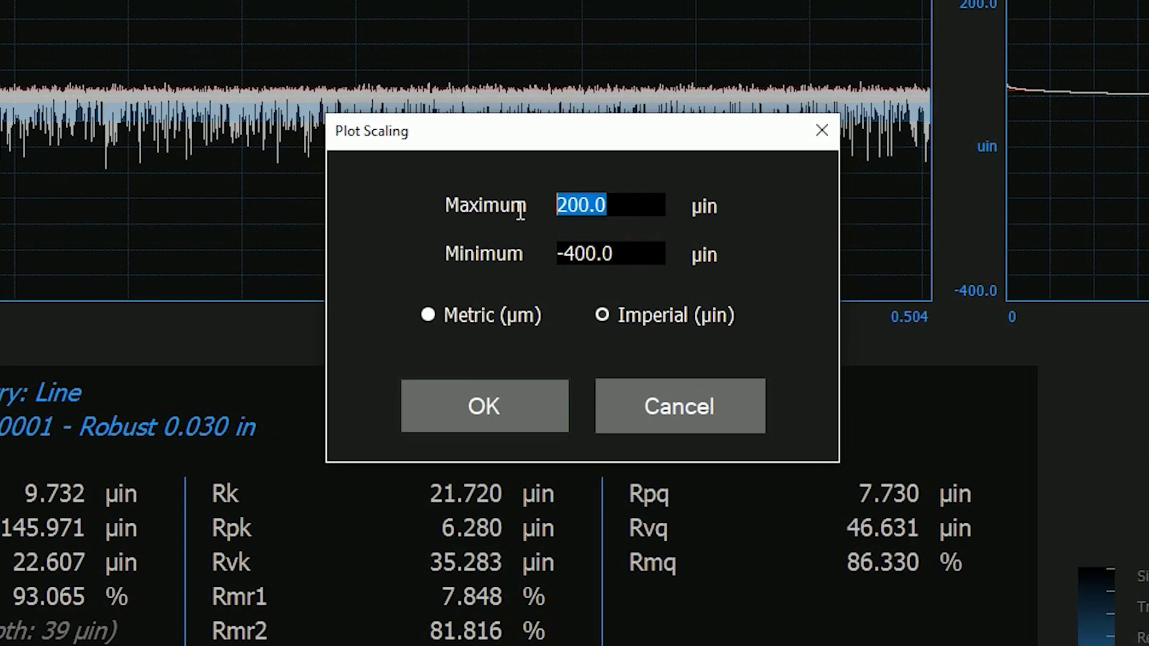
type("100")
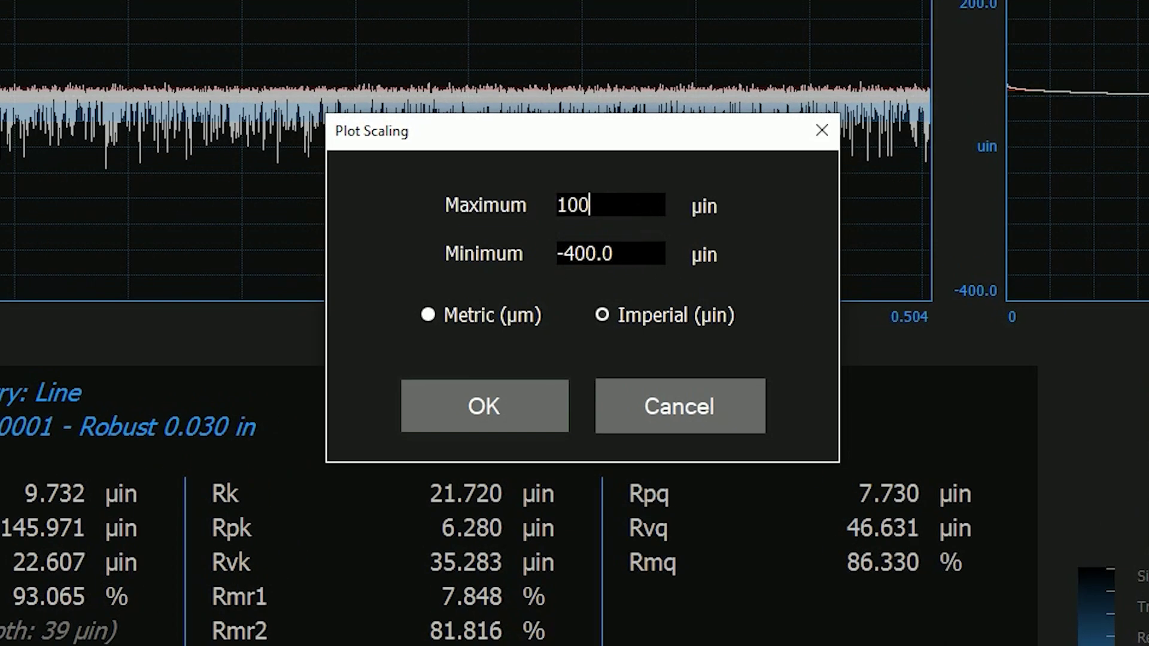
left_click_drag(648, 254, 479, 251)
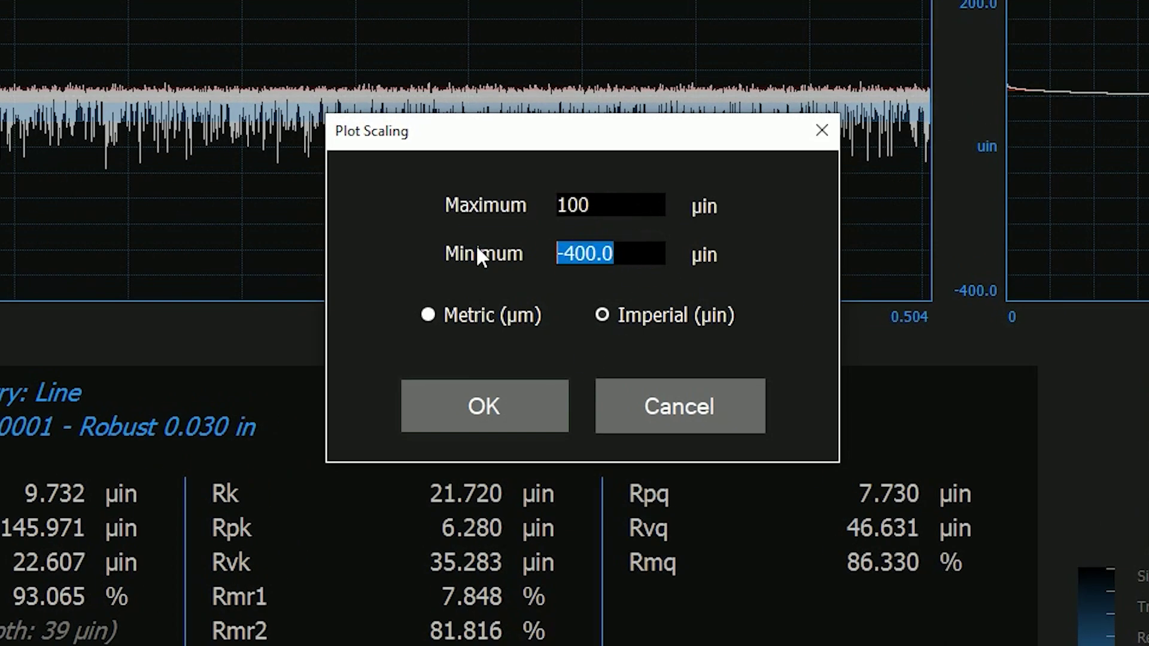
type("200")
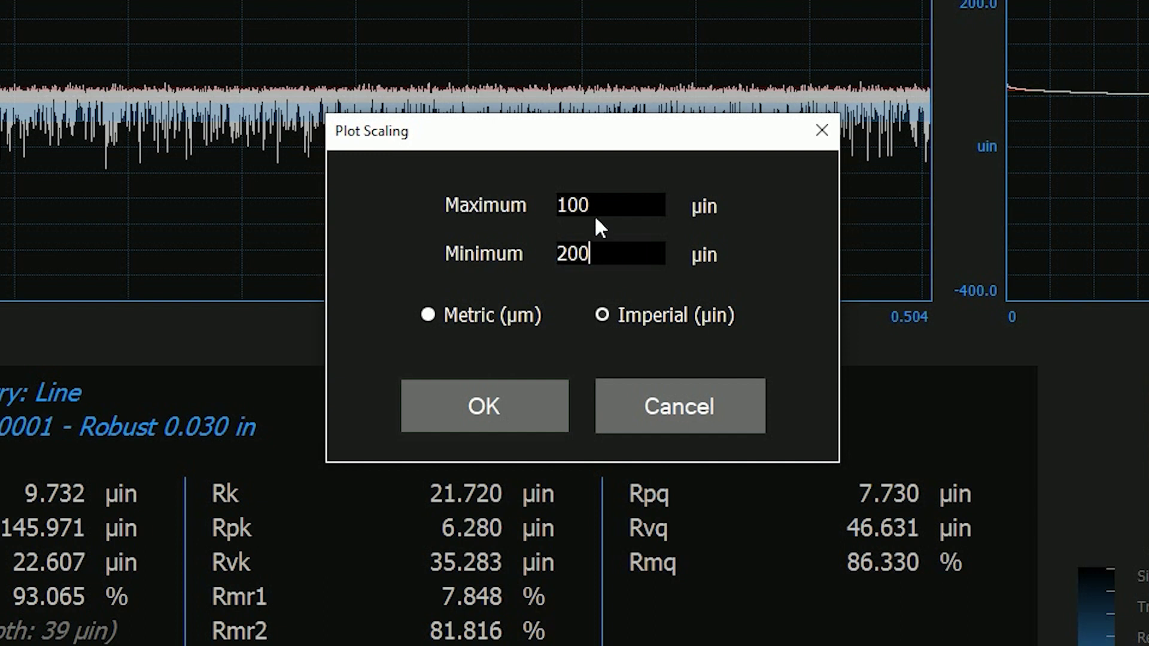
left_click(510, 405)
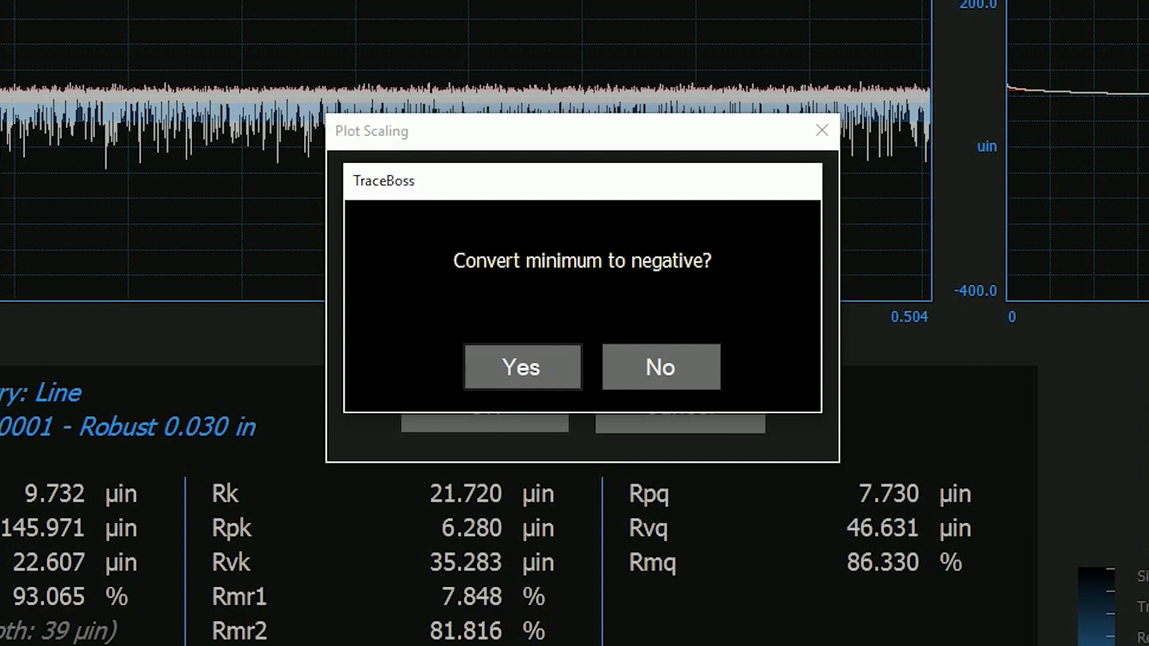
left_click(484, 383)
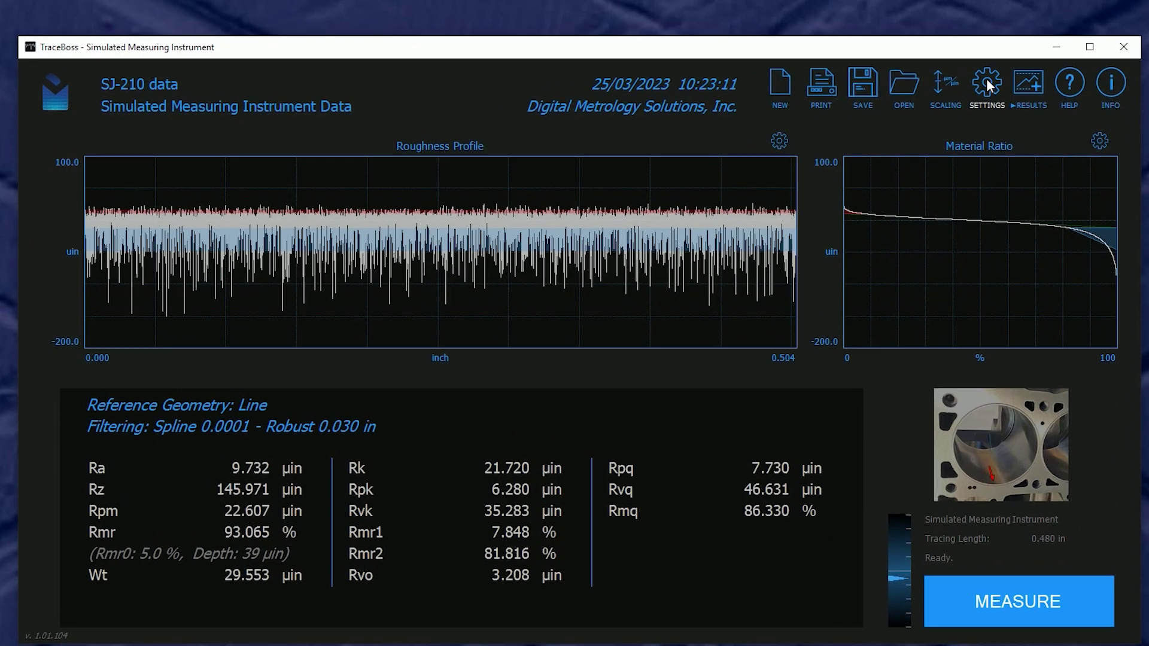
Apply the light colour scheme in Settings and dismiss the not-connected message.
left_click(999, 77)
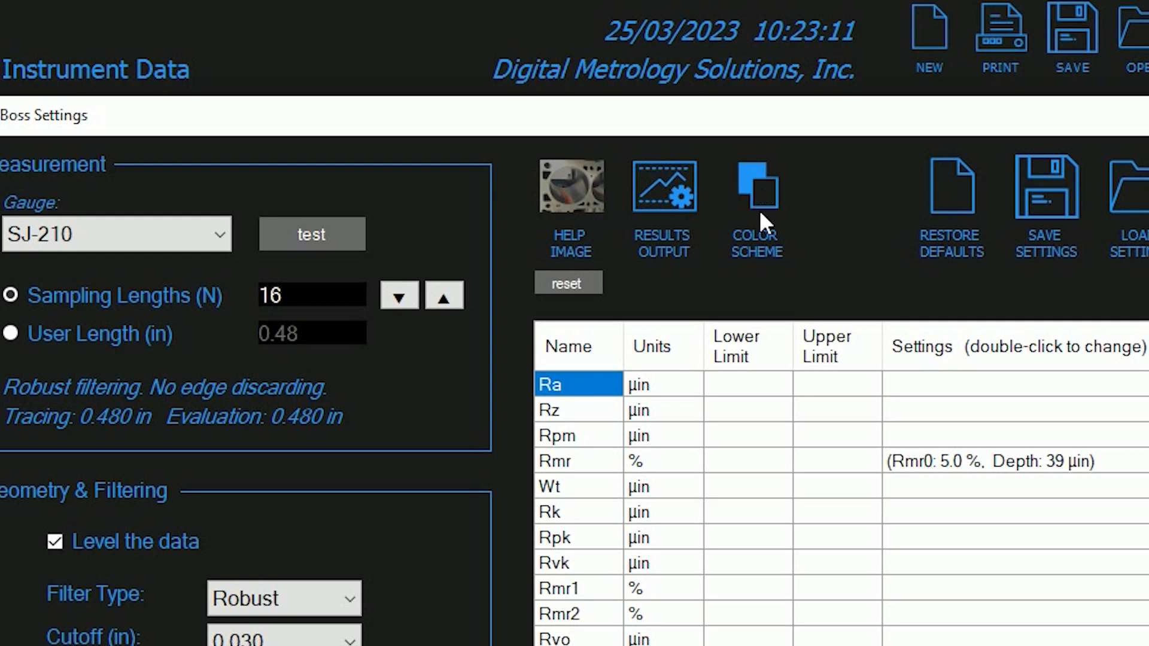
left_click(755, 193)
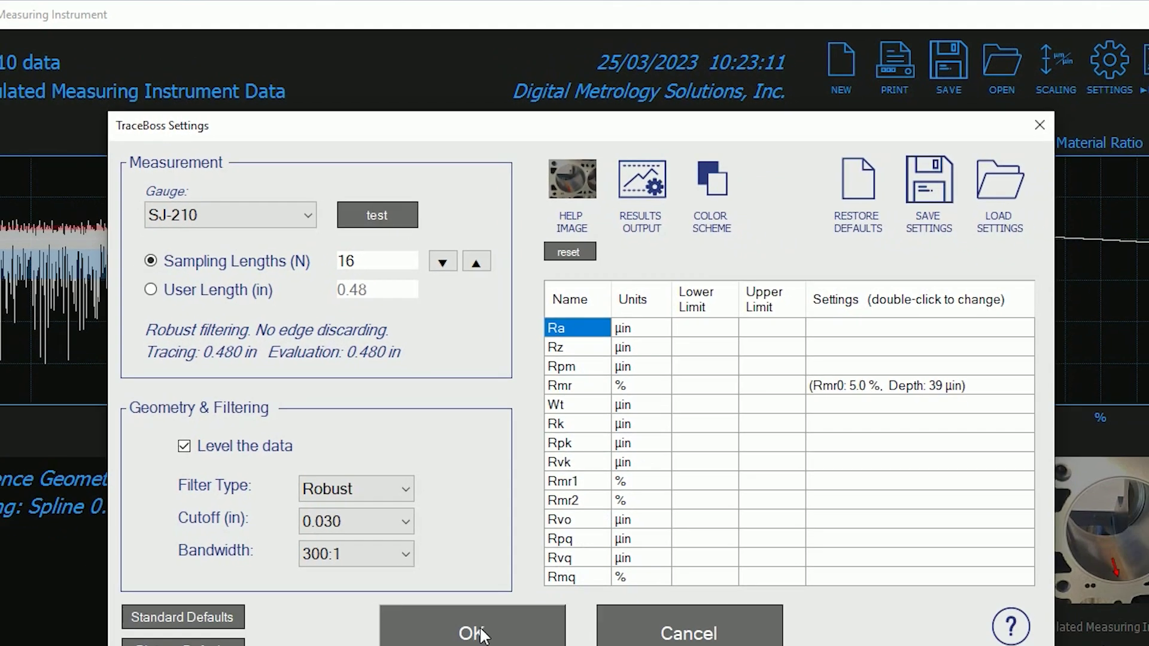
left_click(469, 631)
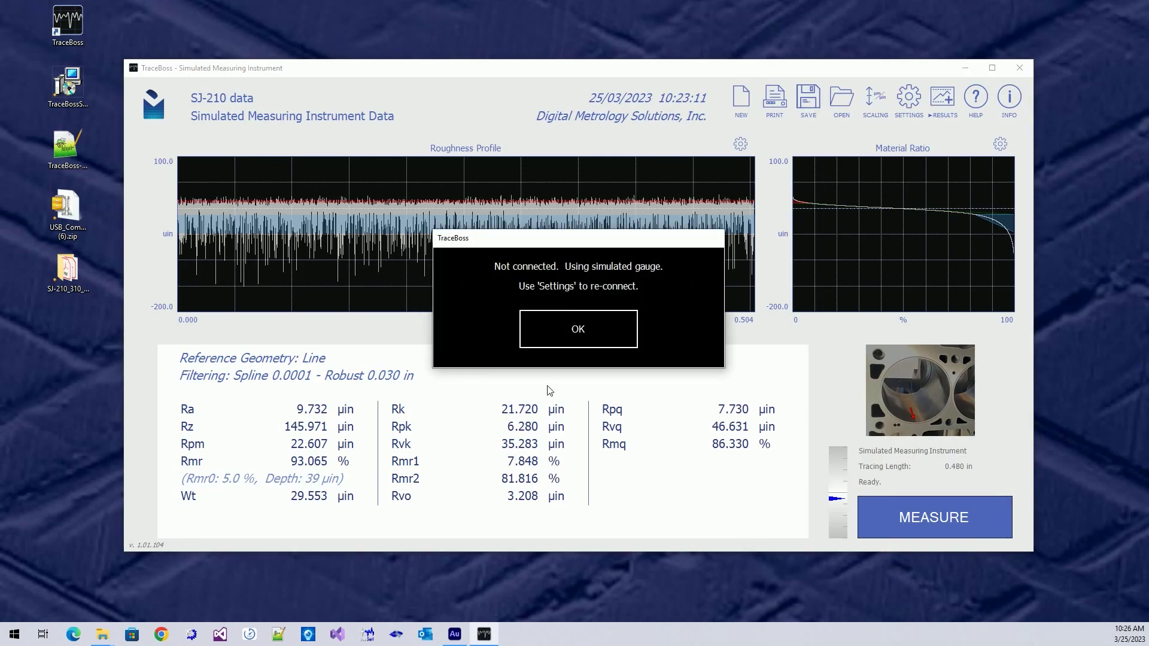
left_click(609, 326)
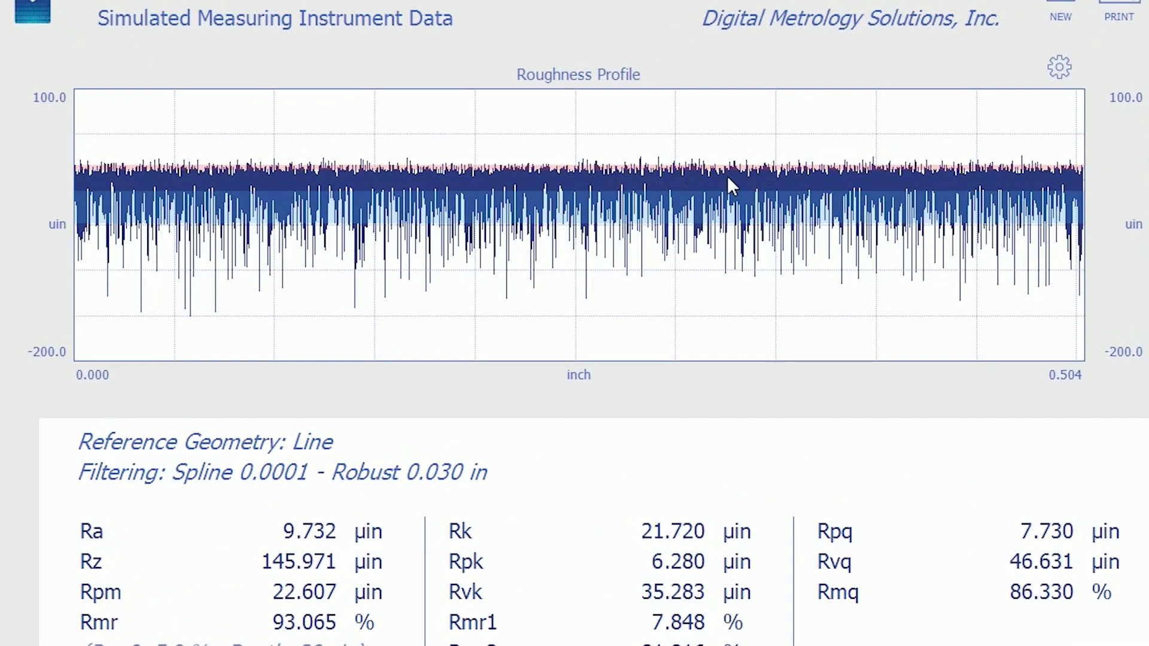
Toggle the roughness profile to plain, then back to Roughness Profile with Analysis Zones.
left_click(1059, 66)
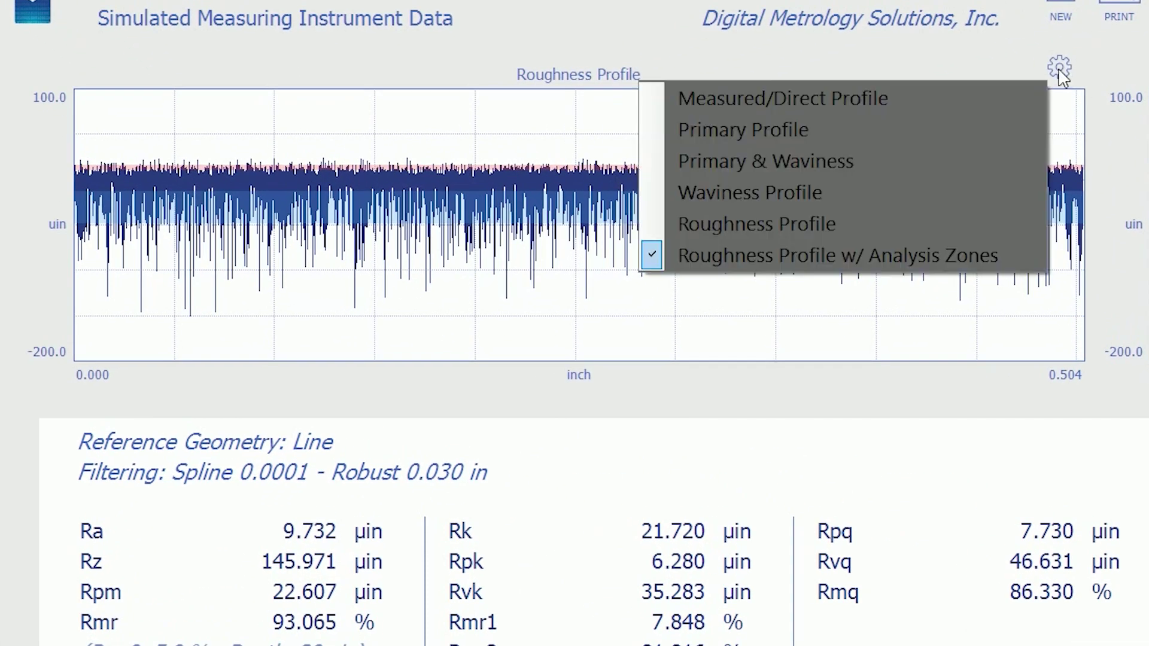
left_click(878, 226)
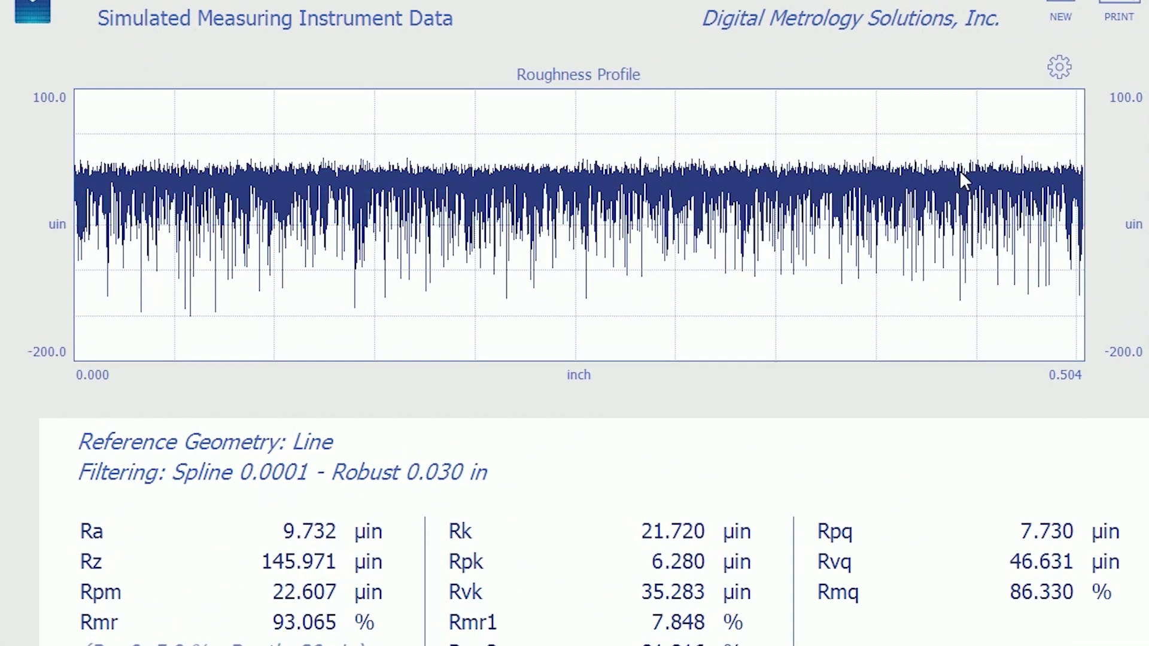
left_click(1057, 67)
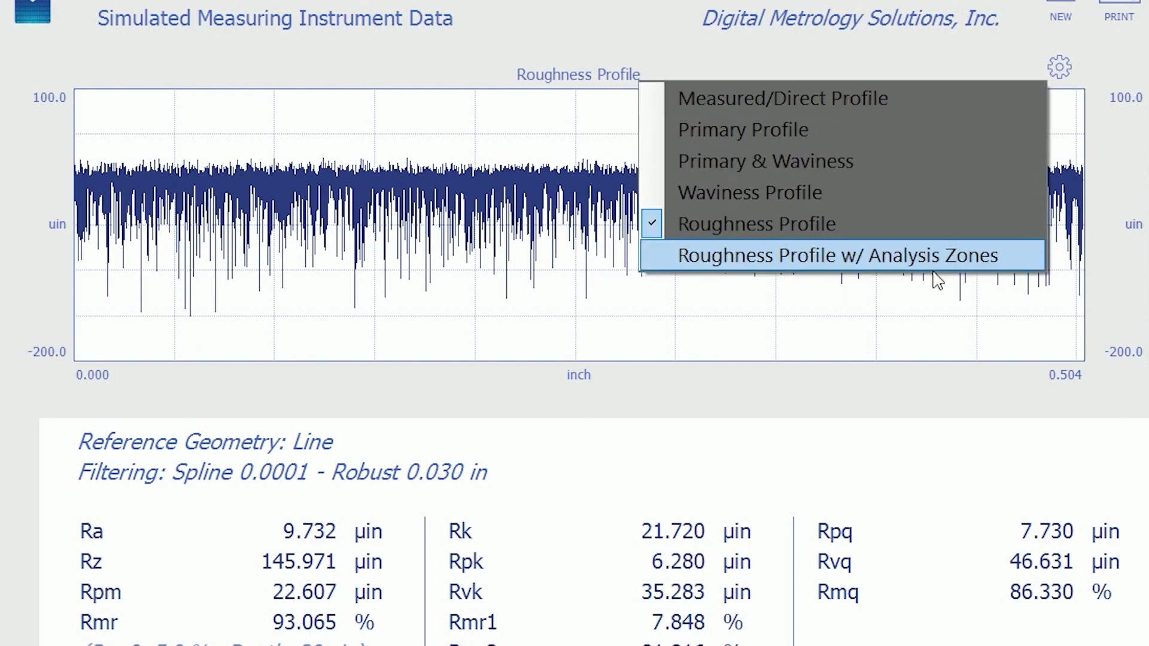
left_click(958, 262)
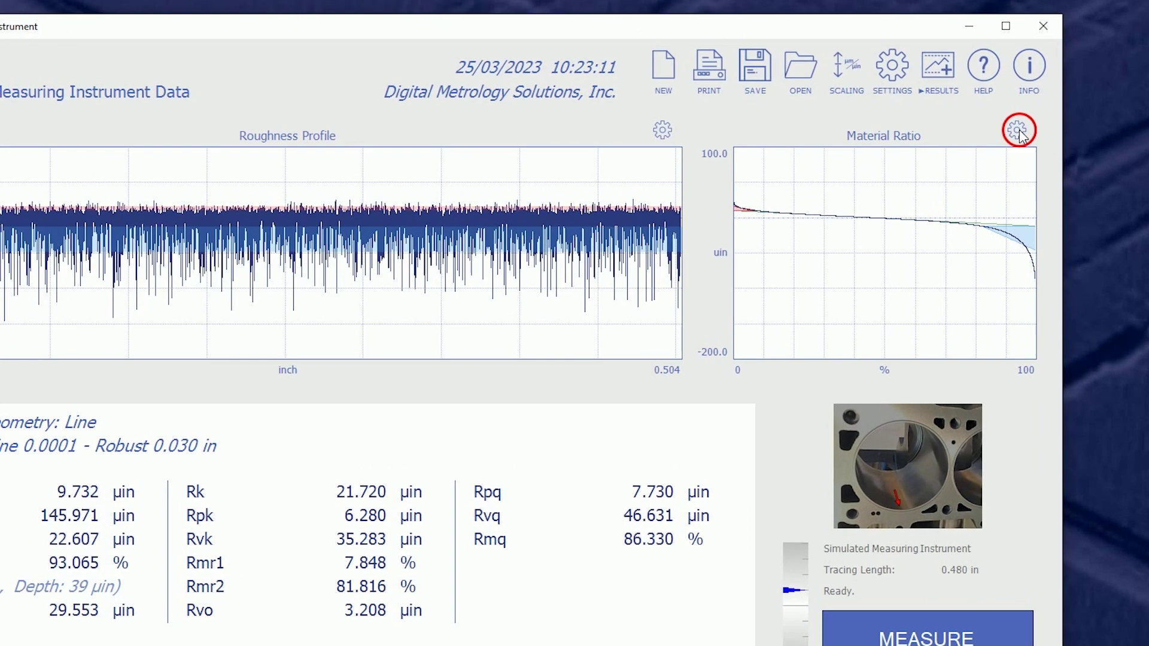
Switch the right-hand chart from the Rk material ratio curve to Material Probability.
left_click(1000, 144)
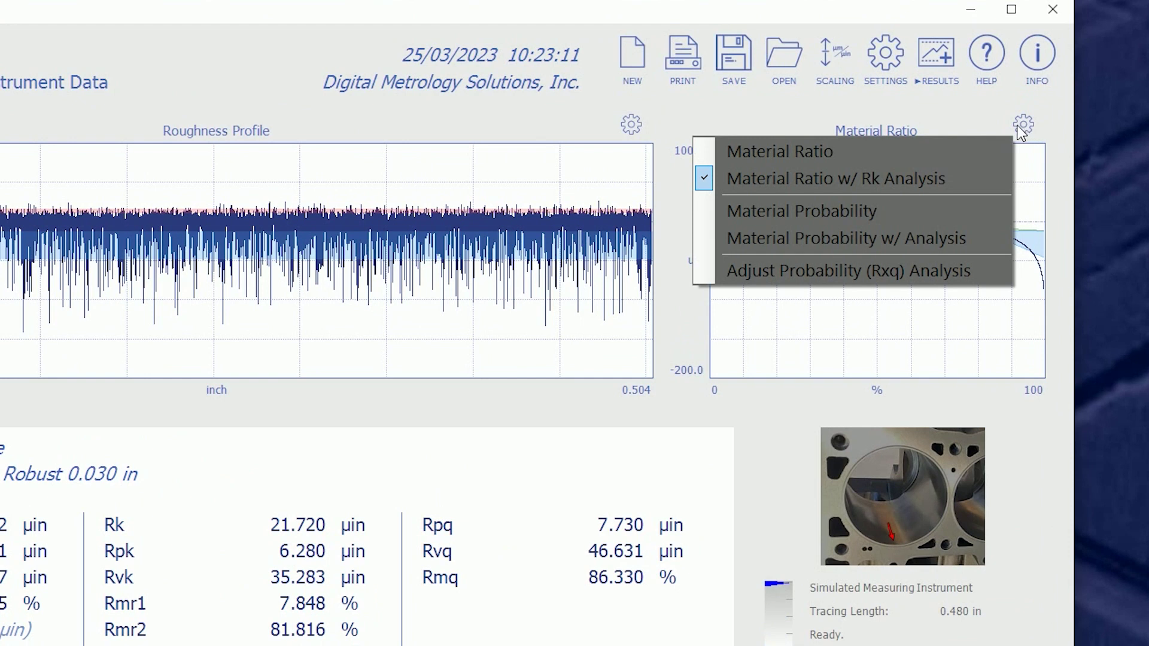
left_click(891, 203)
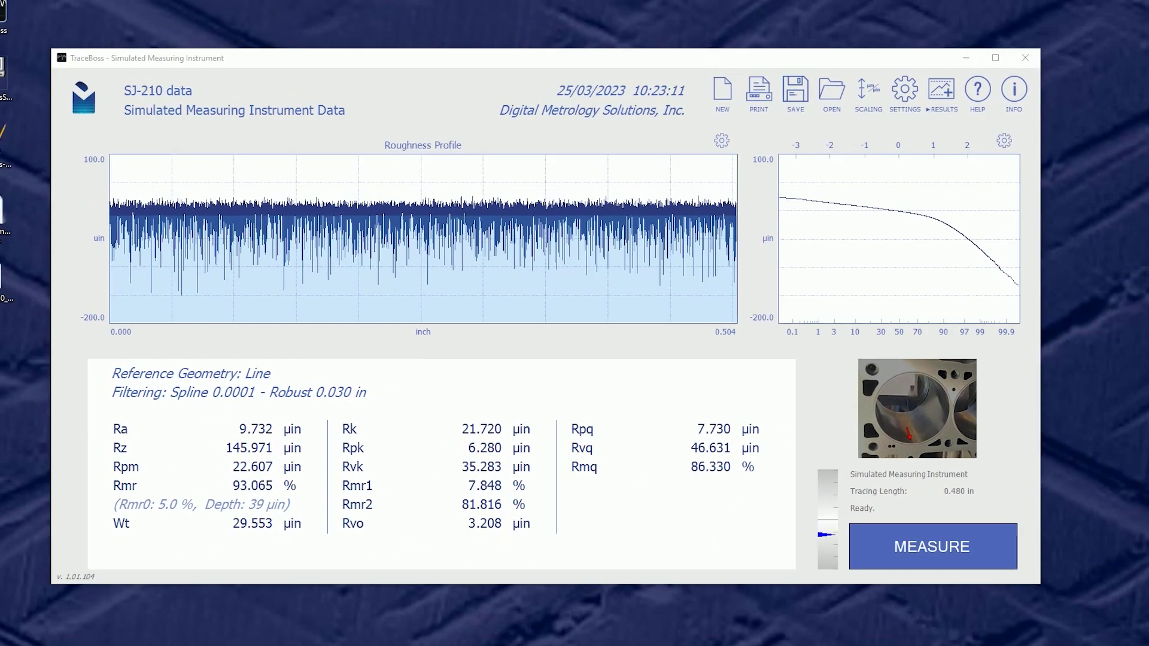
Open Help, expand Profiles and Curves, and view The Profile Graph topic.
left_click(984, 57)
left_click_drag(677, 69, 769, 35)
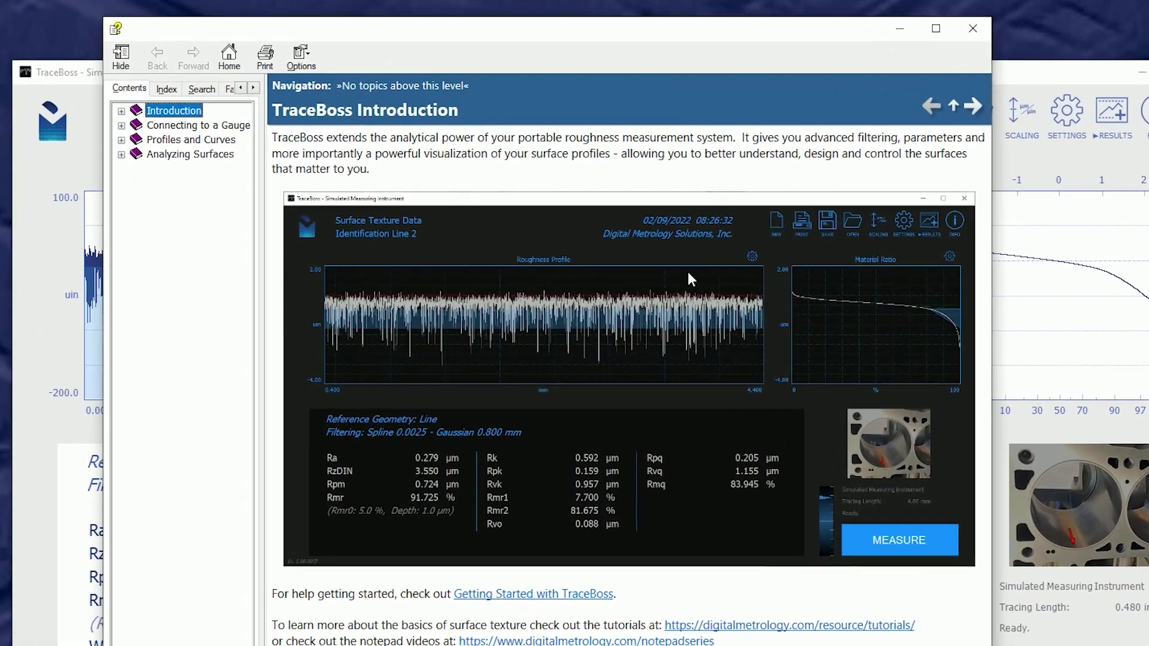
left_click(168, 143)
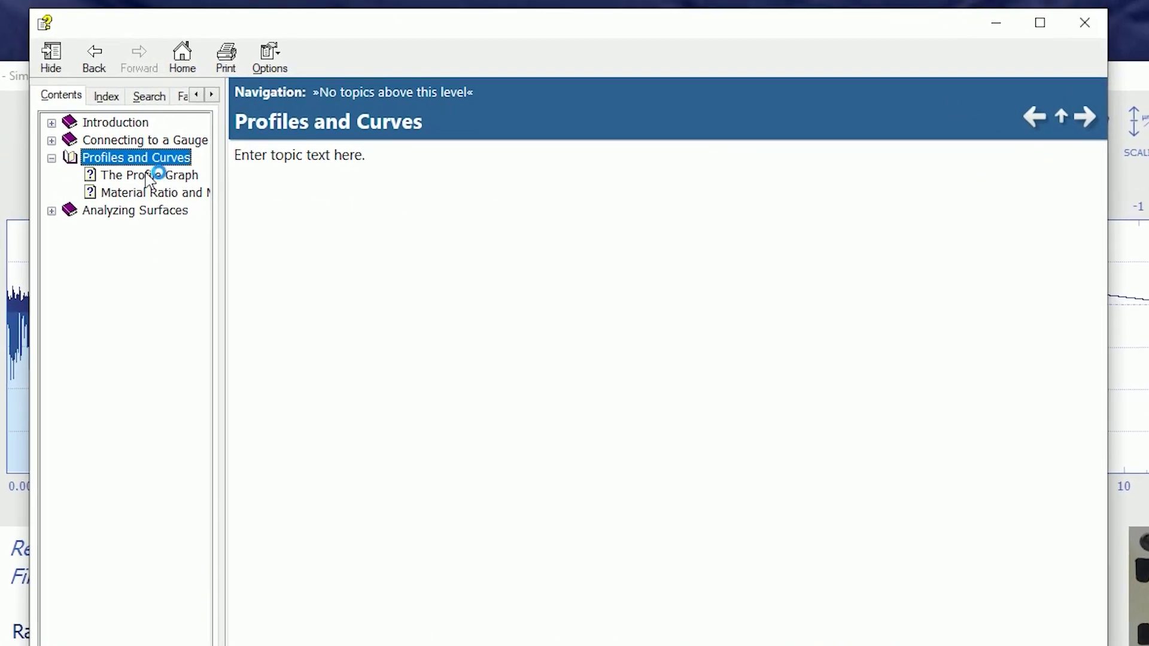
left_click(155, 167)
scroll(633, 385, "down", 20)
scroll(633, 385, "up", 4)
scroll(633, 385, "up", 8)
Read the Material Ratio and Material Probability topic down to Material Ratio Curve Options.
left_click(137, 200)
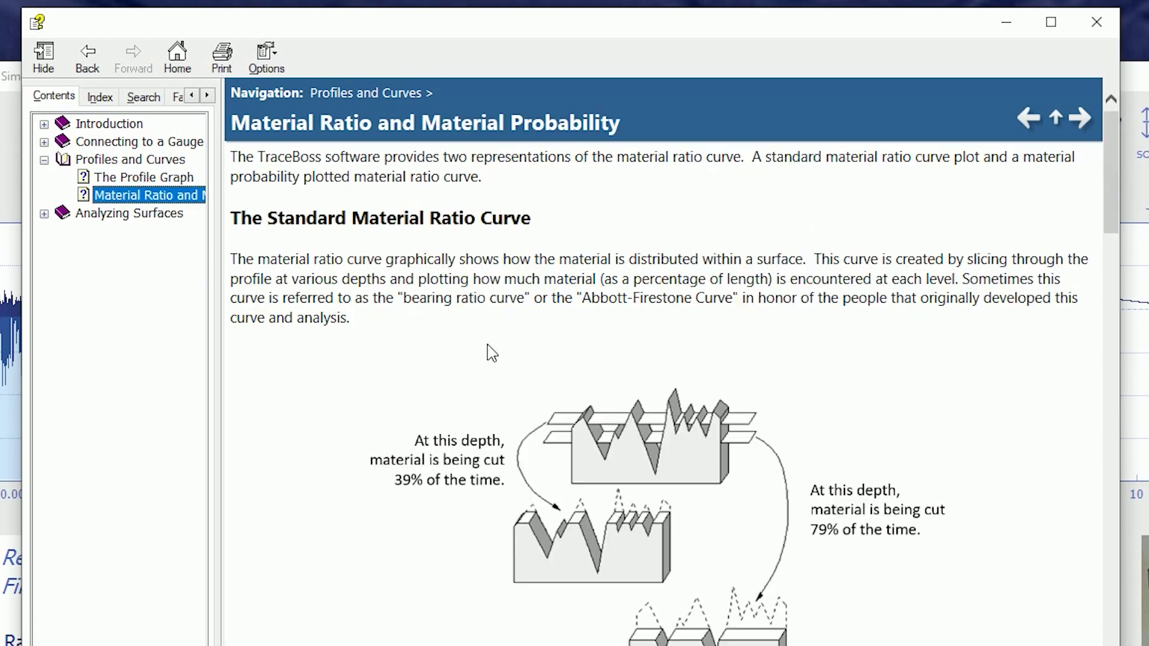
scroll(825, 413, "down", 2)
scroll(829, 413, "down", 4)
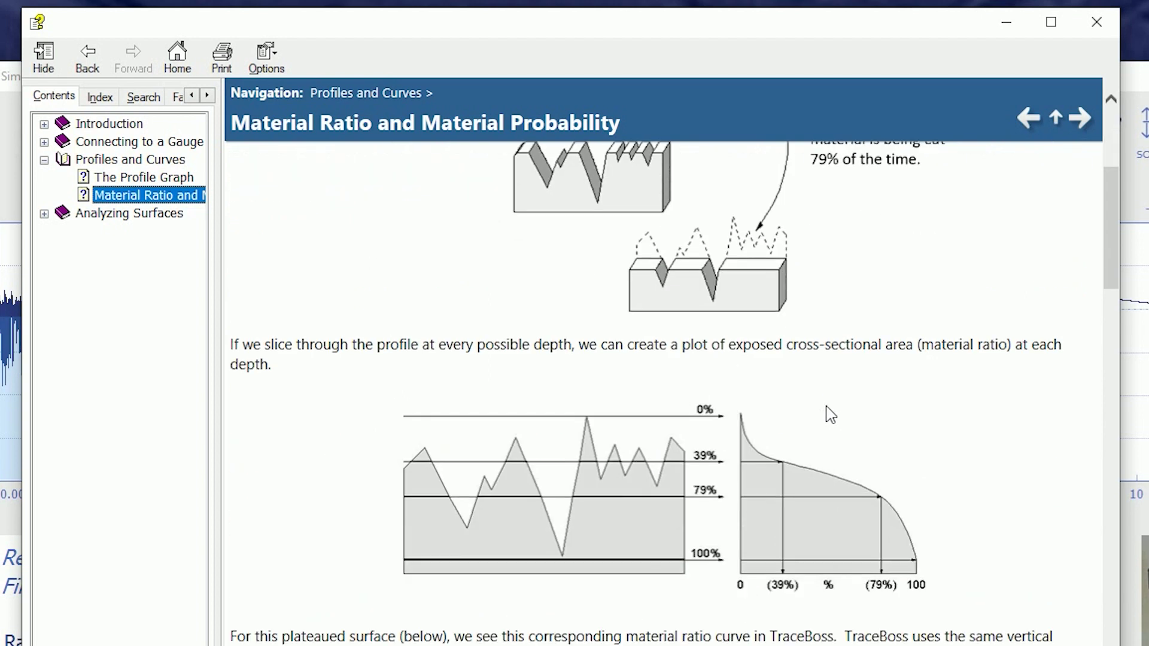
scroll(784, 481, "down", 2)
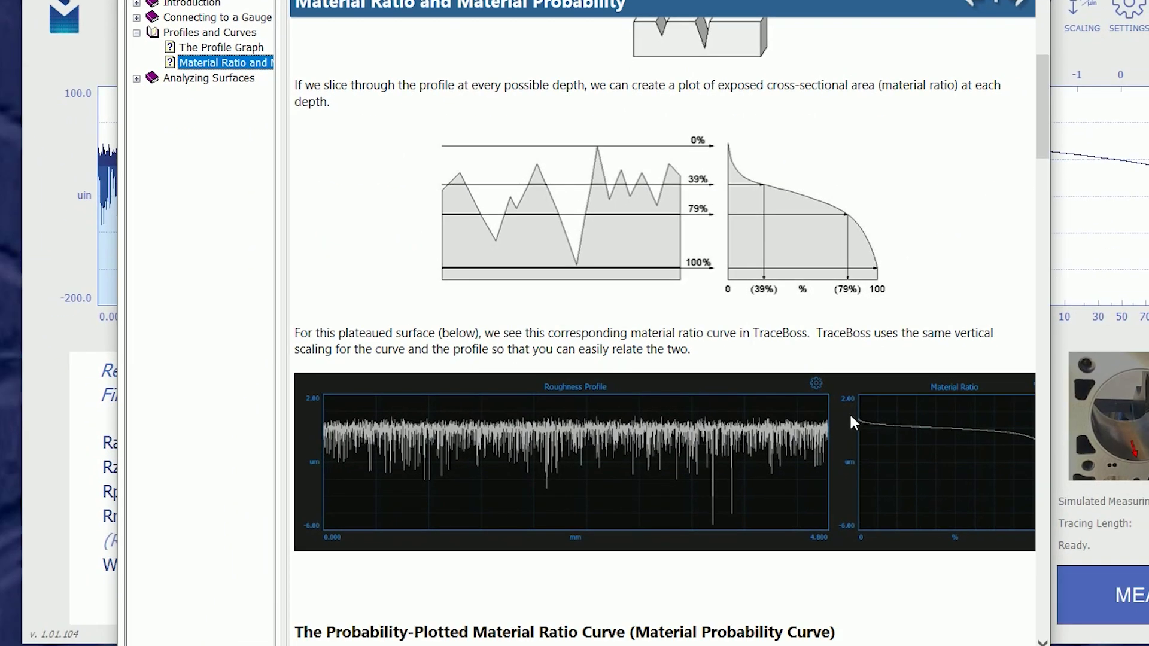
scroll(621, 313, "down", 12)
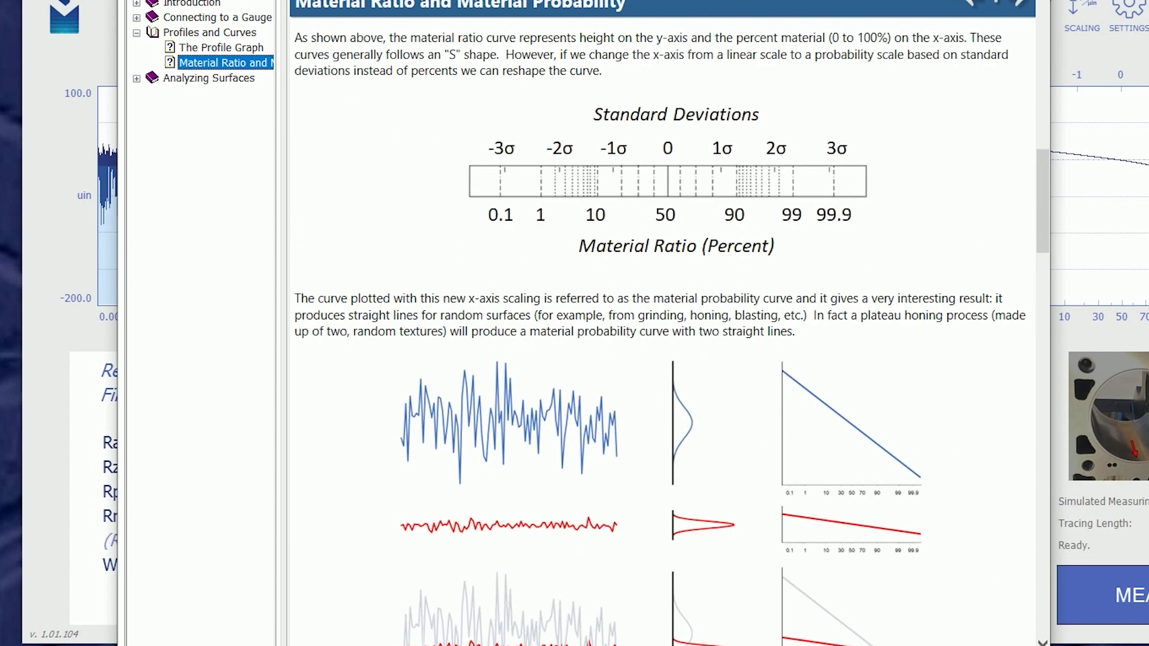
scroll(622, 311, "down", 2)
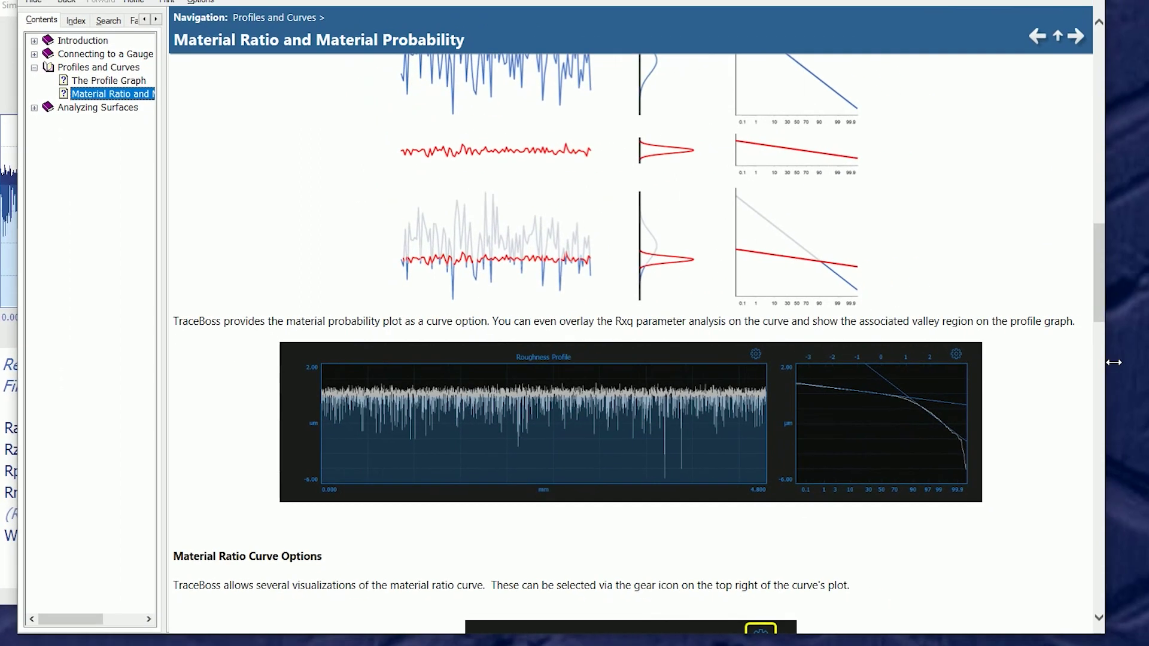
scroll(1098, 426, "up", 3)
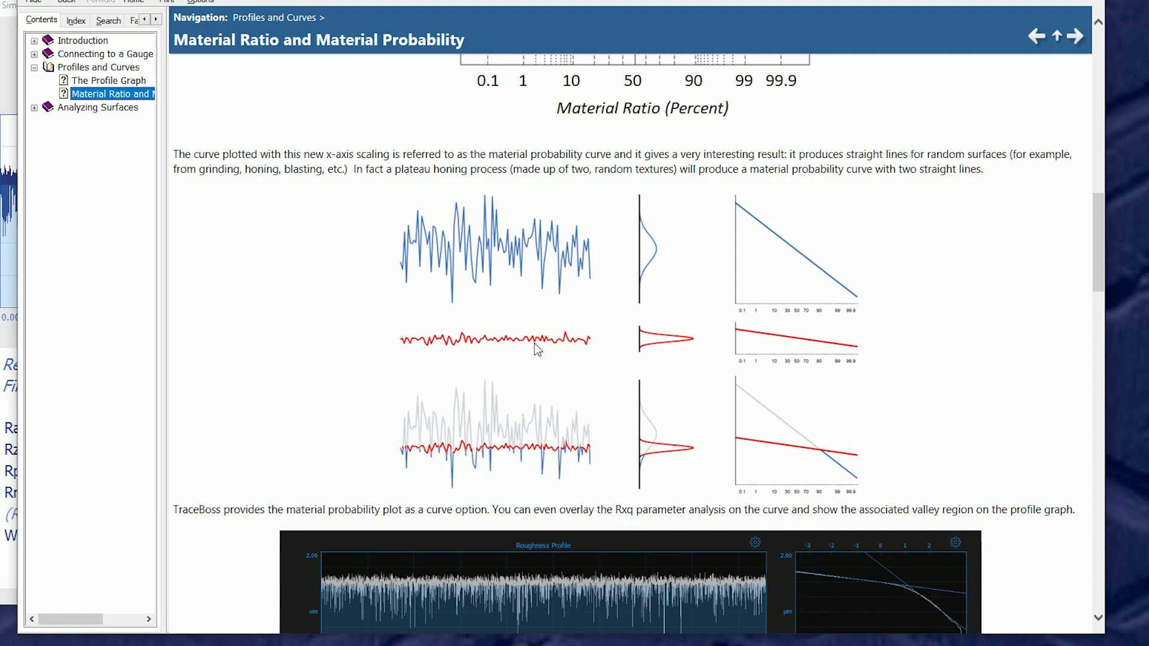
scroll(515, 353, "down", 4)
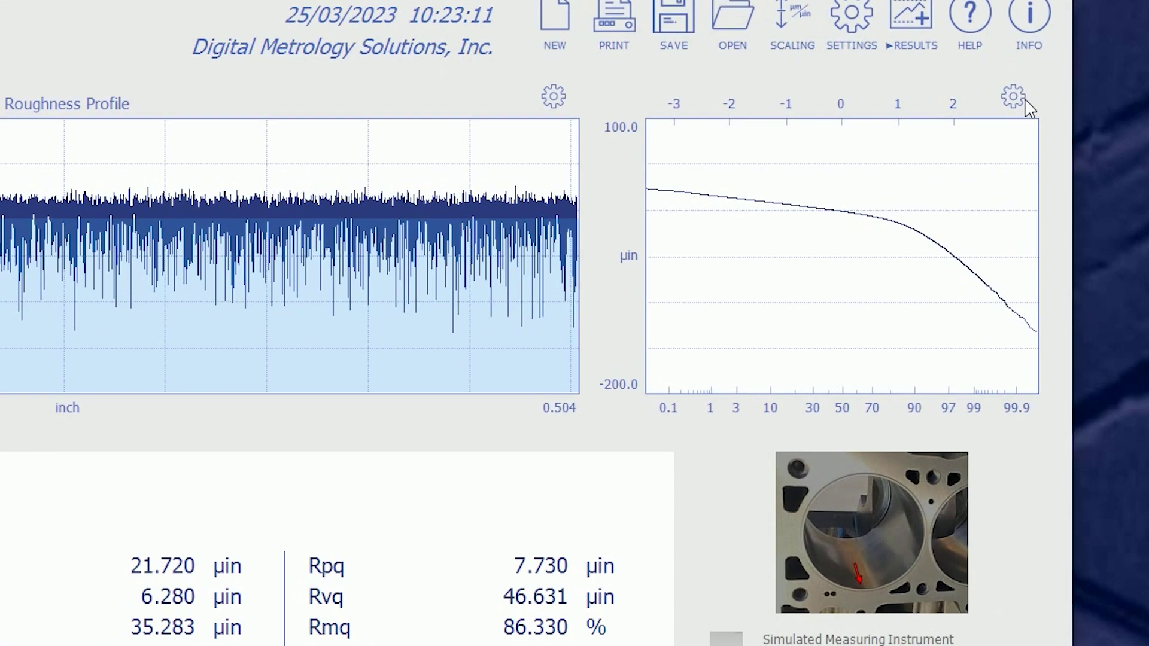
Try Material Probability with fit lines, plain Material Ratio, and Material Ratio with Rk analysis.
left_click(1001, 144)
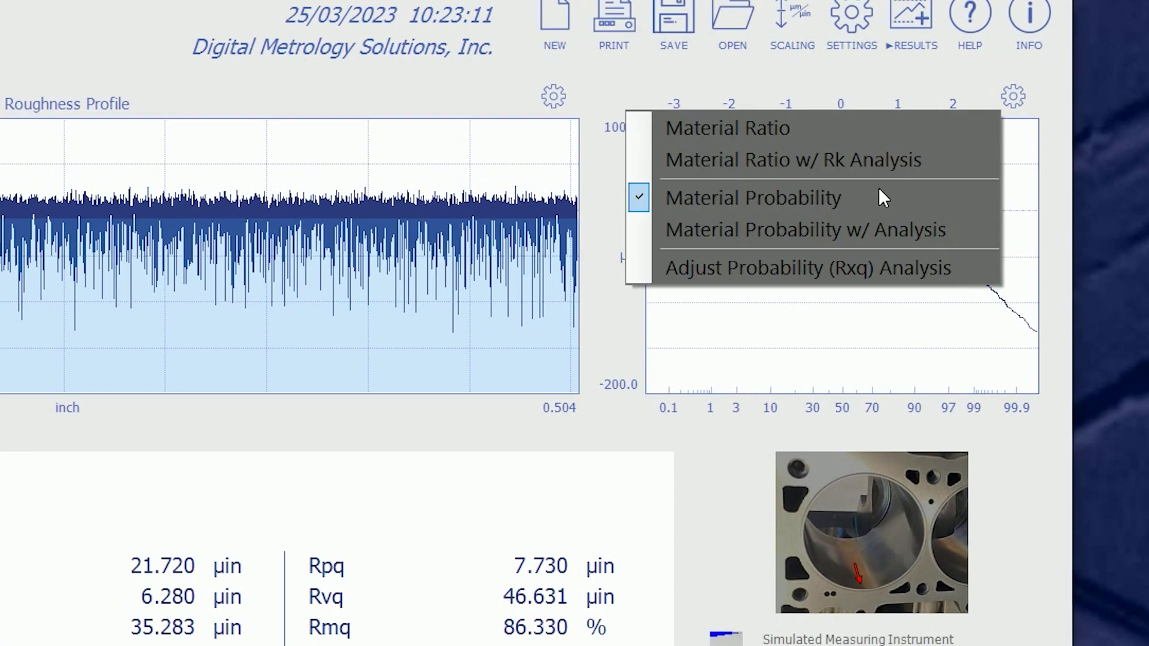
left_click(838, 230)
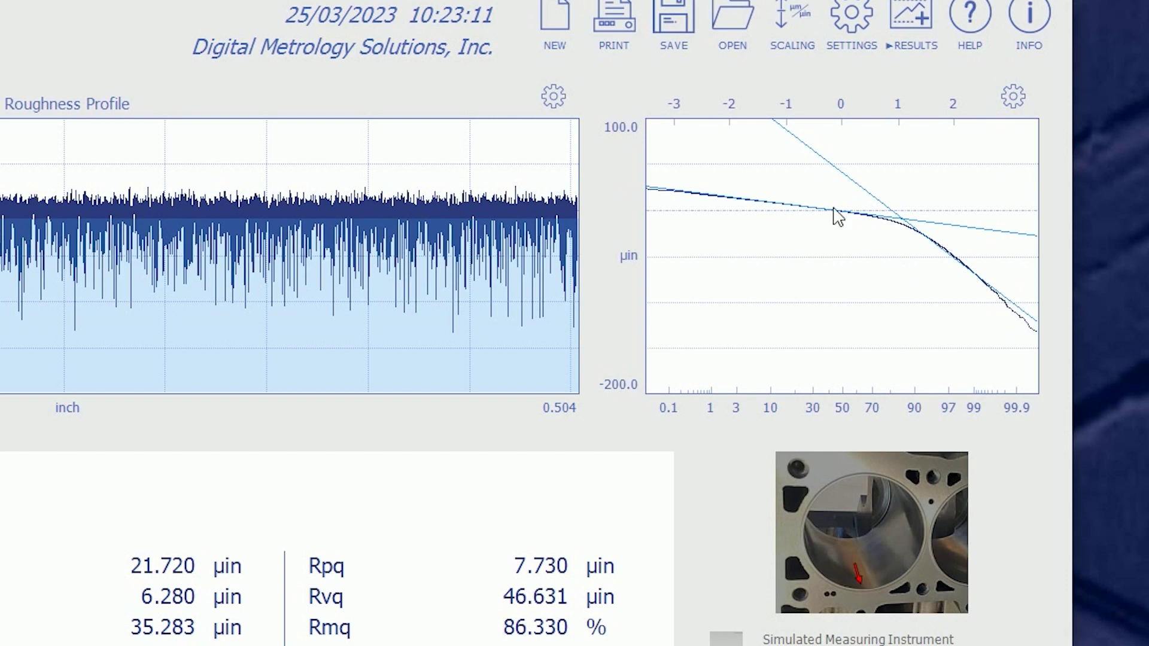
left_click(1015, 98)
left_click(746, 124)
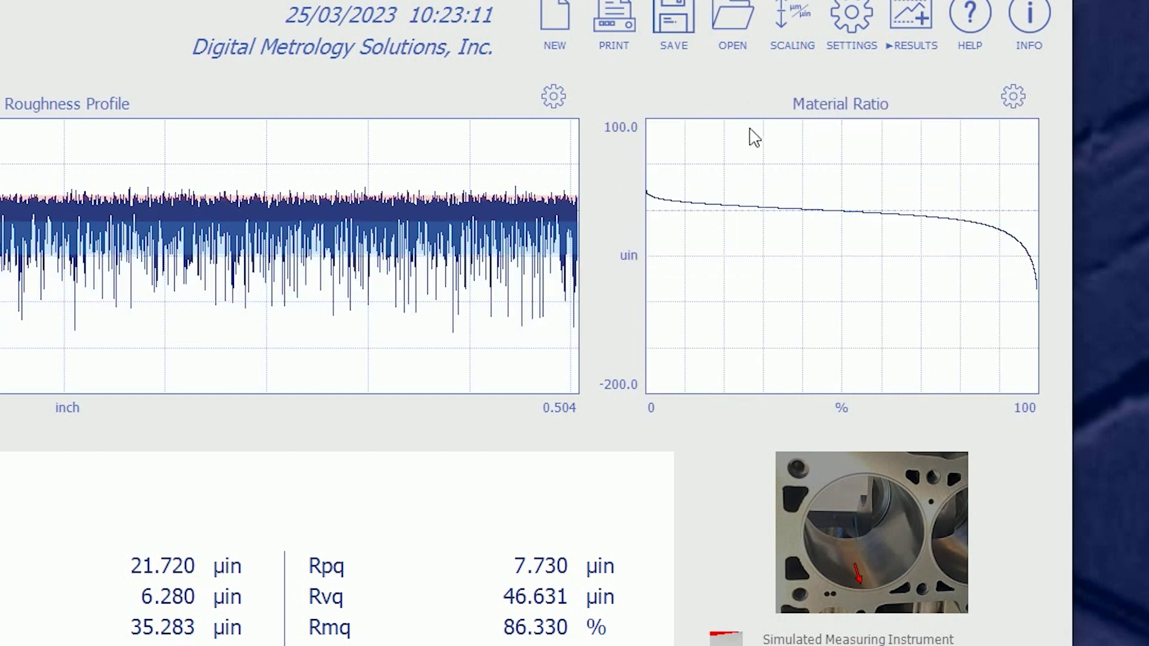
left_click(1016, 98)
left_click(892, 161)
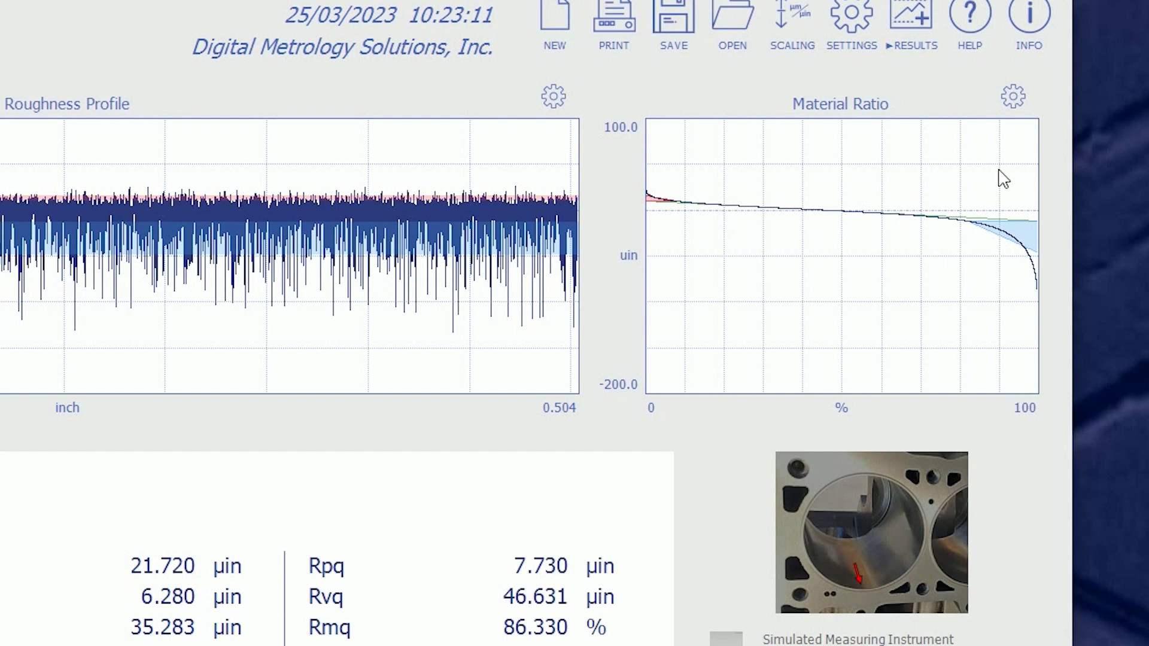
Cycle the chart types again, ending on Material Probability with analysis fit lines.
left_click(1015, 96)
left_click(916, 132)
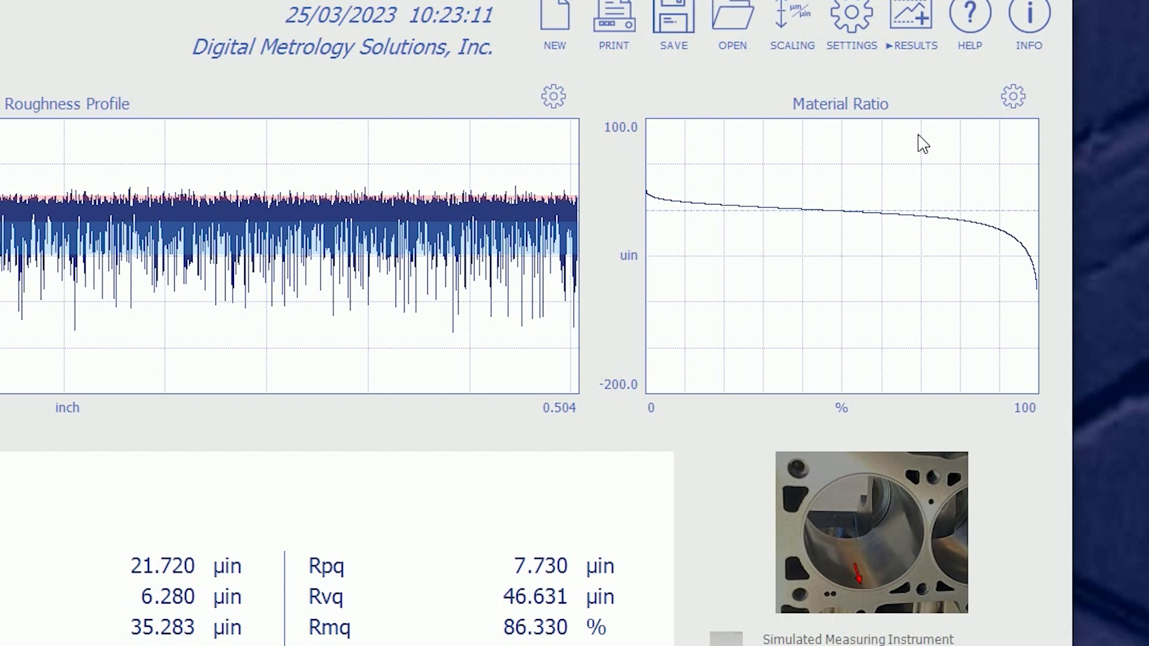
left_click(1015, 97)
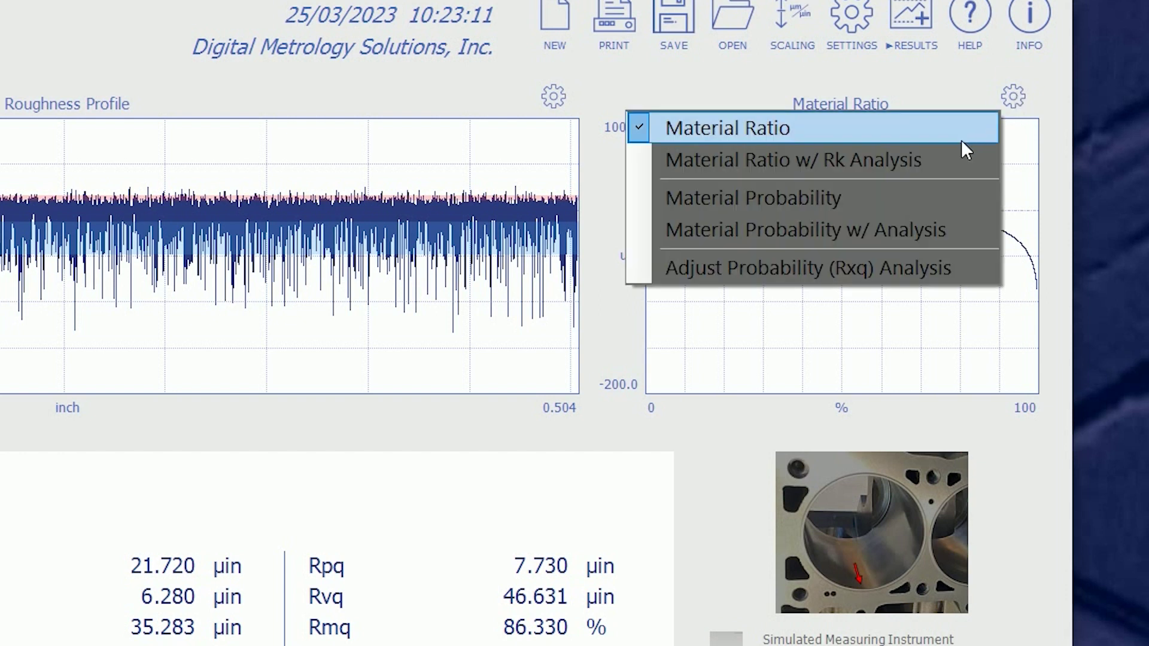
left_click(950, 159)
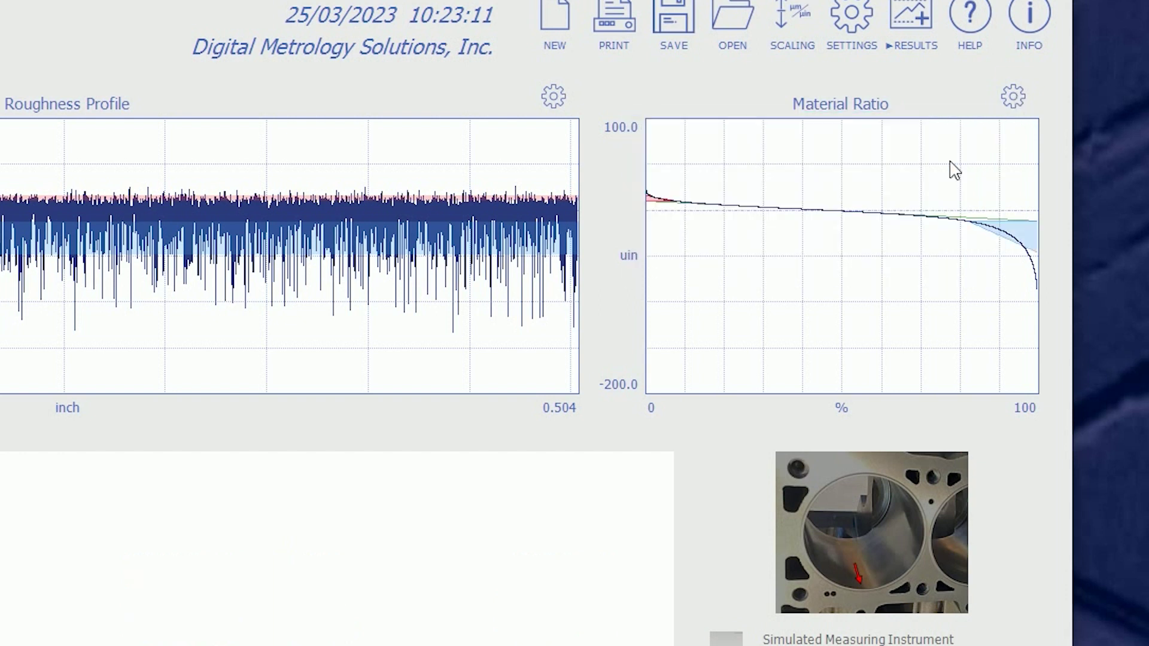
left_click(1015, 102)
left_click(896, 200)
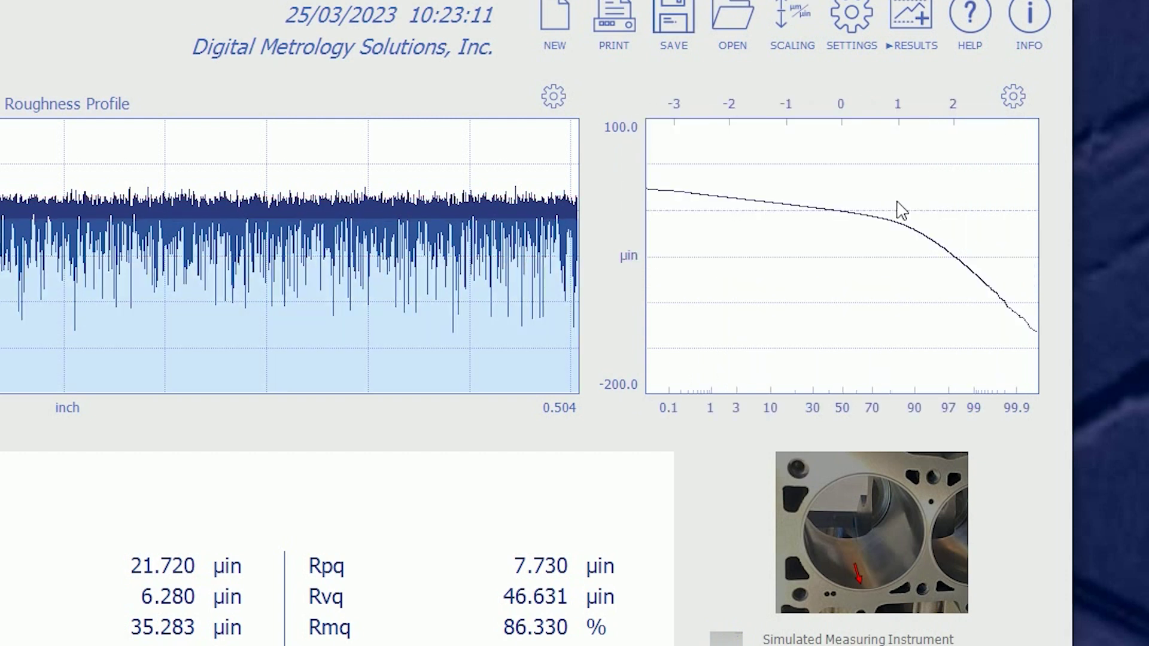
left_click(1013, 97)
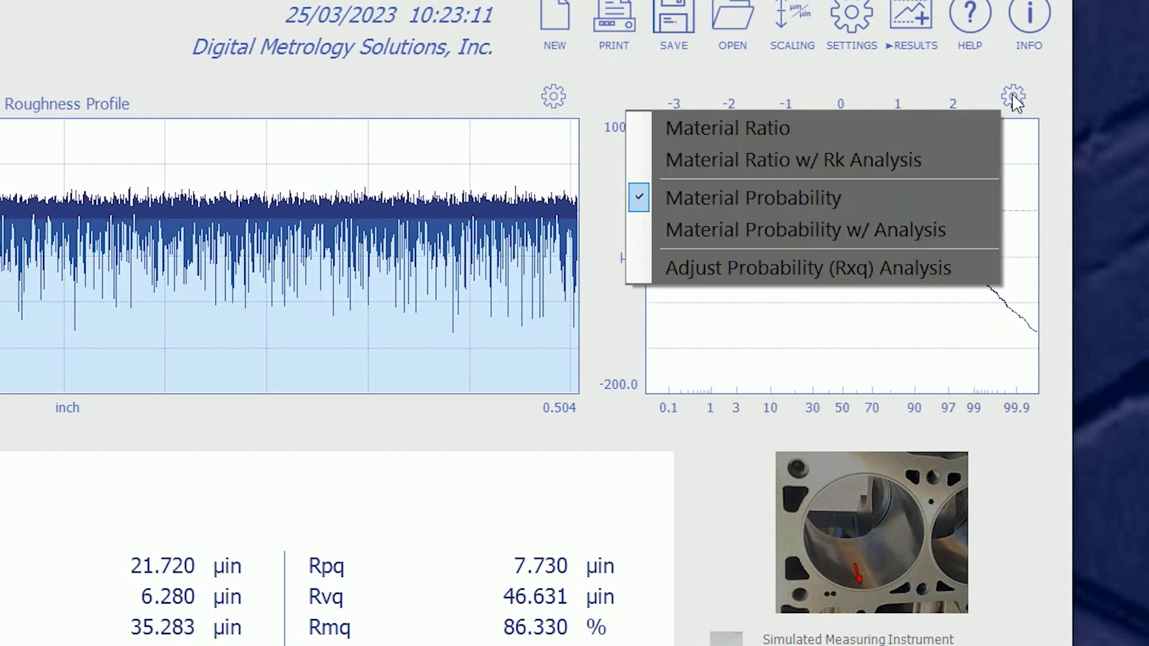
left_click(927, 228)
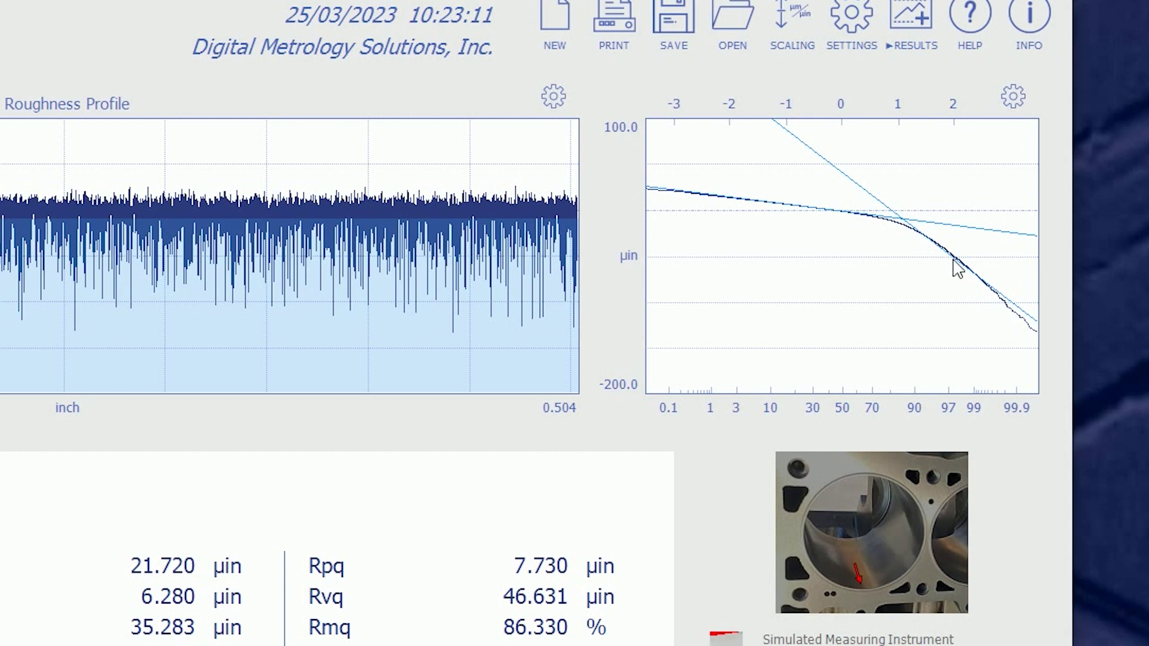
In Adjust Probability (Rxq) Analysis, reposition plateau and valley cursors and recalculate from cursor regions.
left_click(1018, 104)
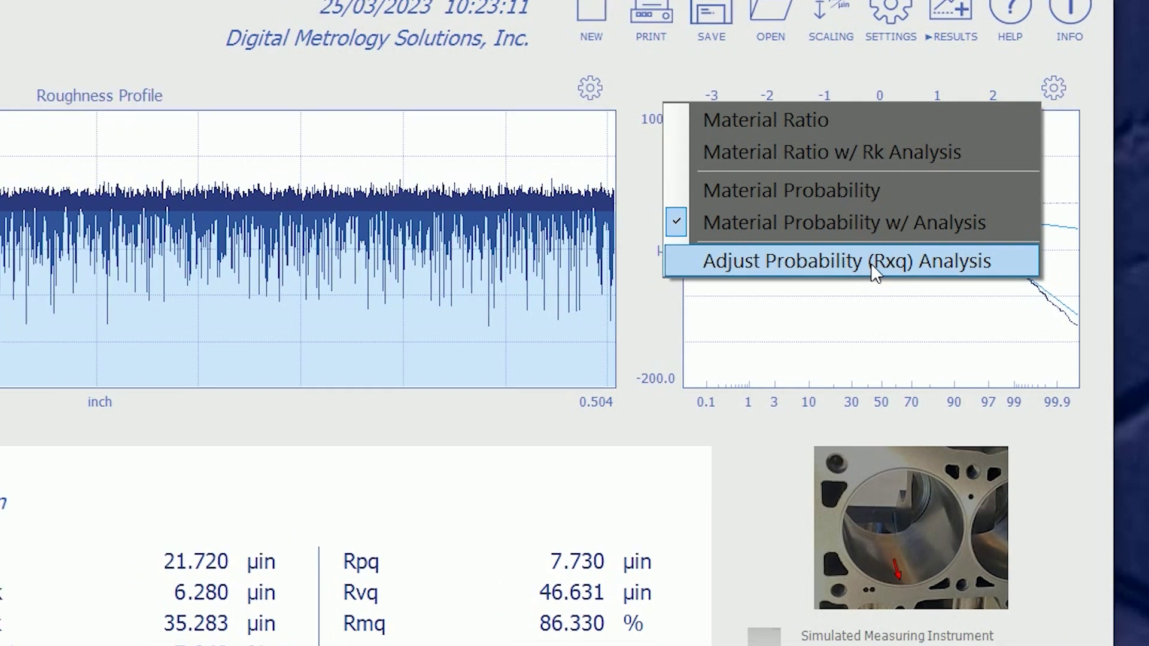
left_click(831, 270)
left_click_drag(632, 374, 647, 372)
left_click_drag(557, 359, 584, 363)
left_click_drag(647, 382, 657, 383)
mouse_move(583, 363)
left_mouse_down()
mouse_move(644, 375)
mouse_move(582, 362)
left_mouse_up()
left_click_drag(516, 334, 521, 330)
left_click_drag(337, 300, 323, 299)
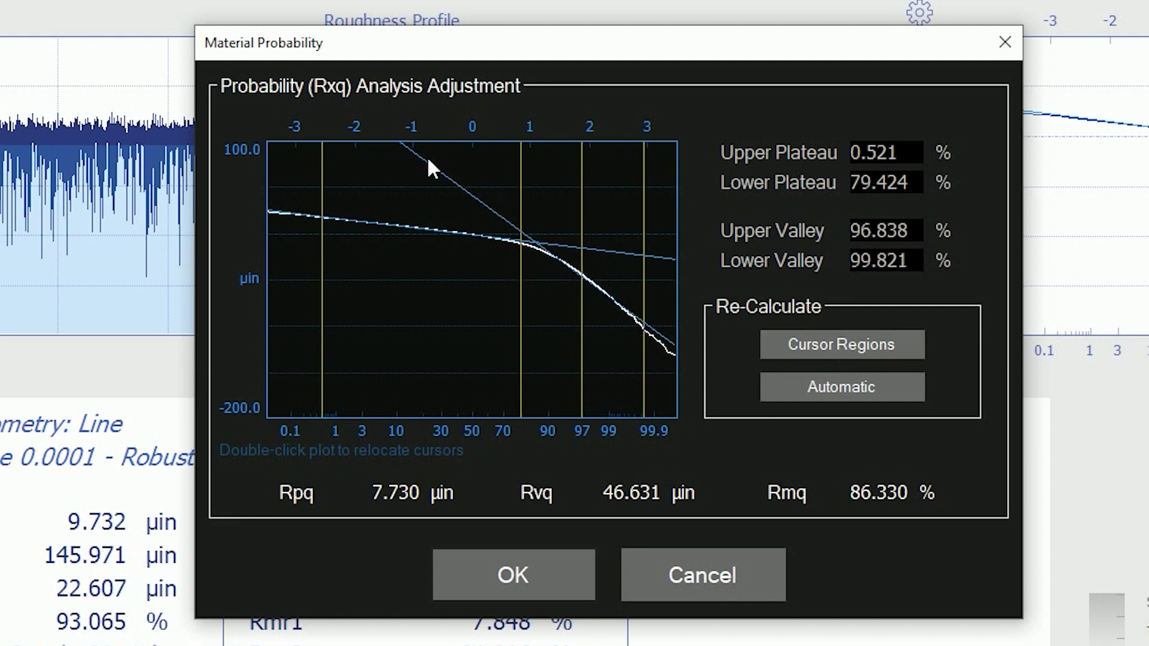
left_click(840, 342)
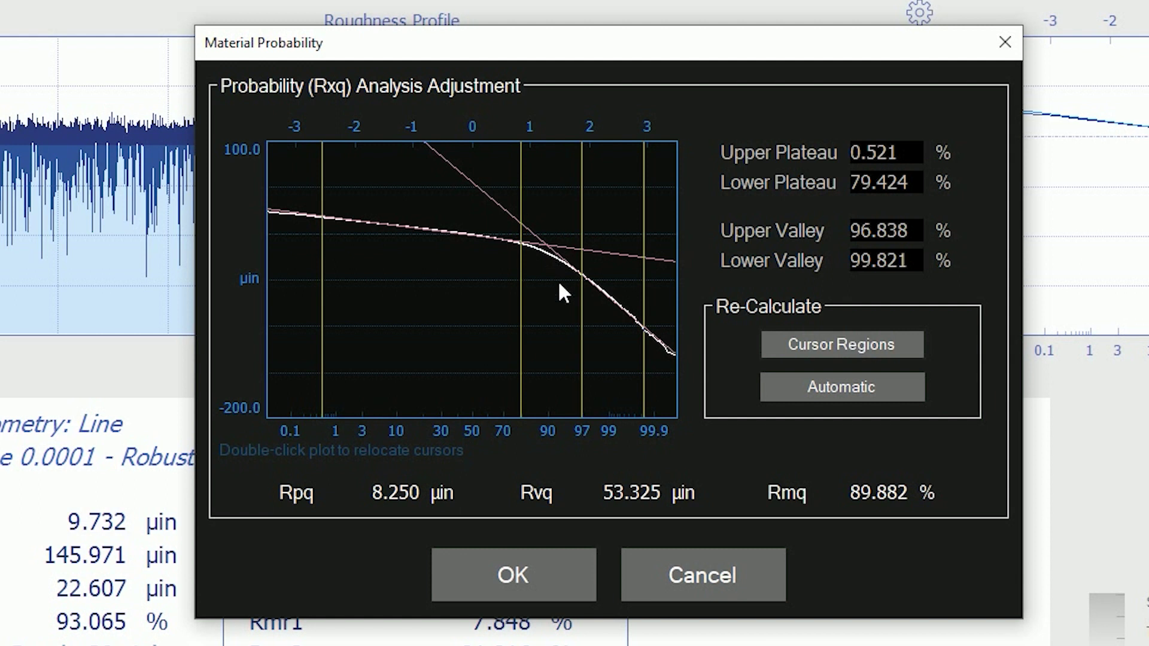
Refine the cursors, recalculate, and accept Rpq 7.840 µin, Rvq 54.642 µin, Rmq 89.998%.
left_click_drag(688, 54, 585, 39)
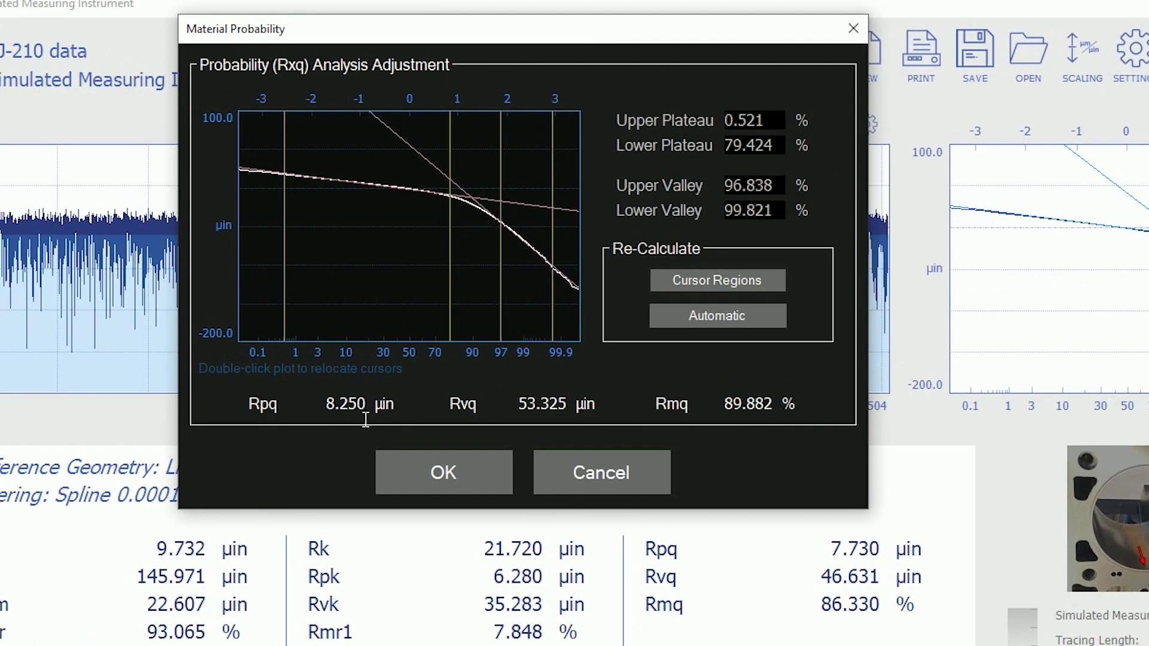
left_click_drag(332, 412, 370, 415)
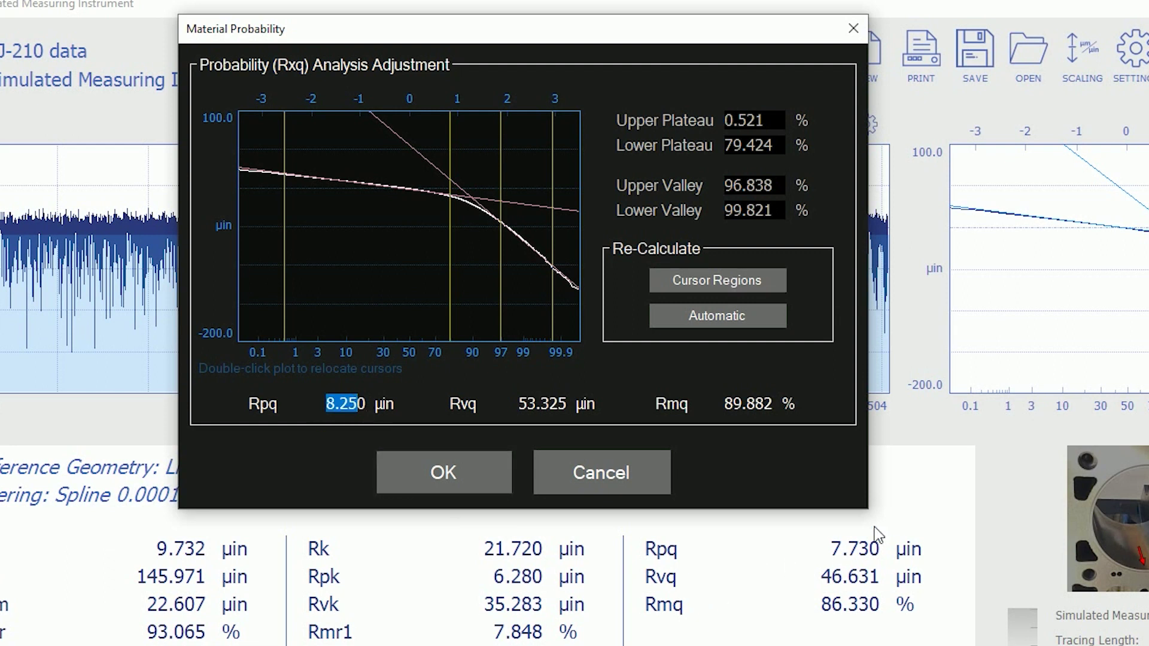
left_click(531, 405)
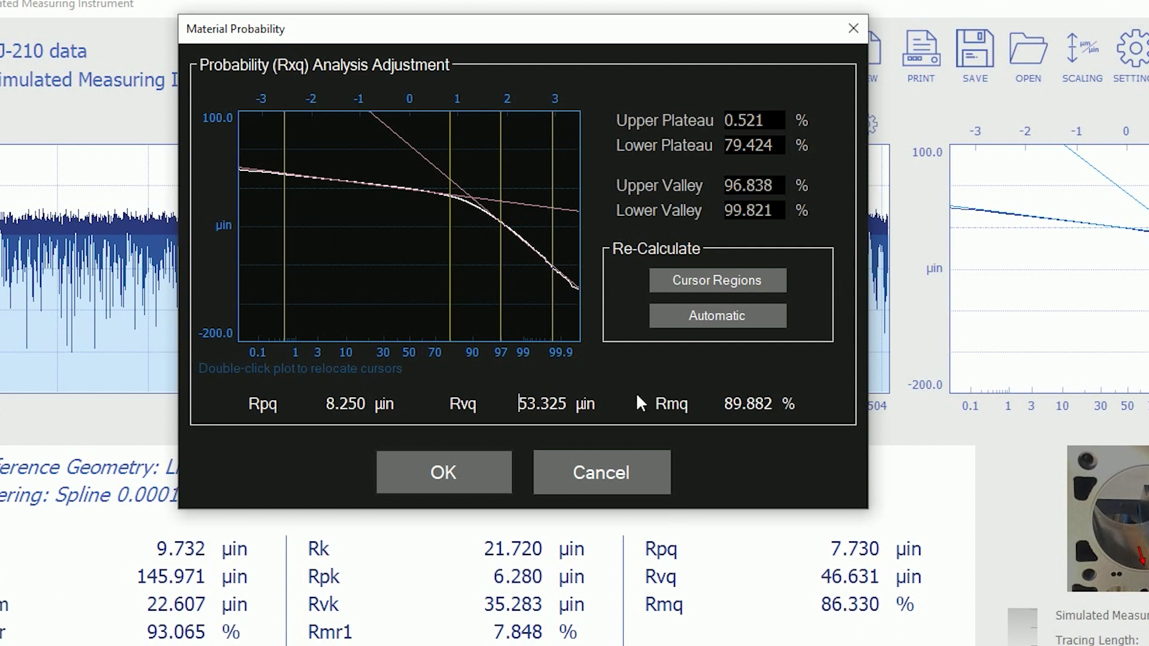
left_click_drag(500, 296, 568, 322)
left_click_drag(450, 299, 436, 299)
left_click_drag(274, 285, 267, 286)
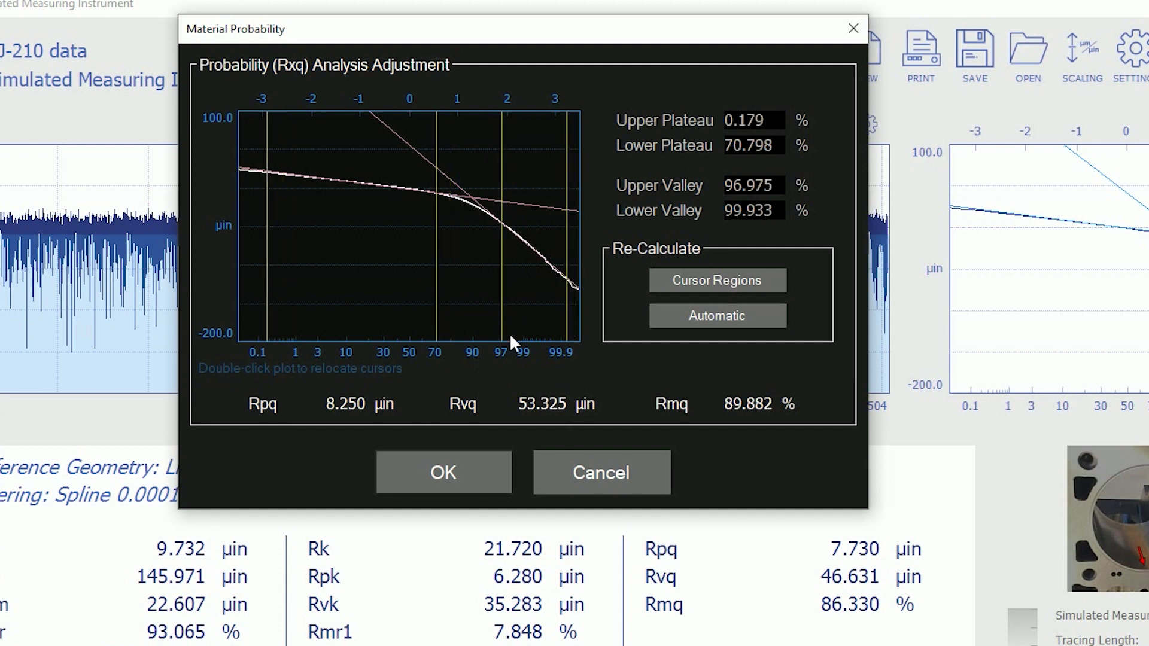
left_click(730, 279)
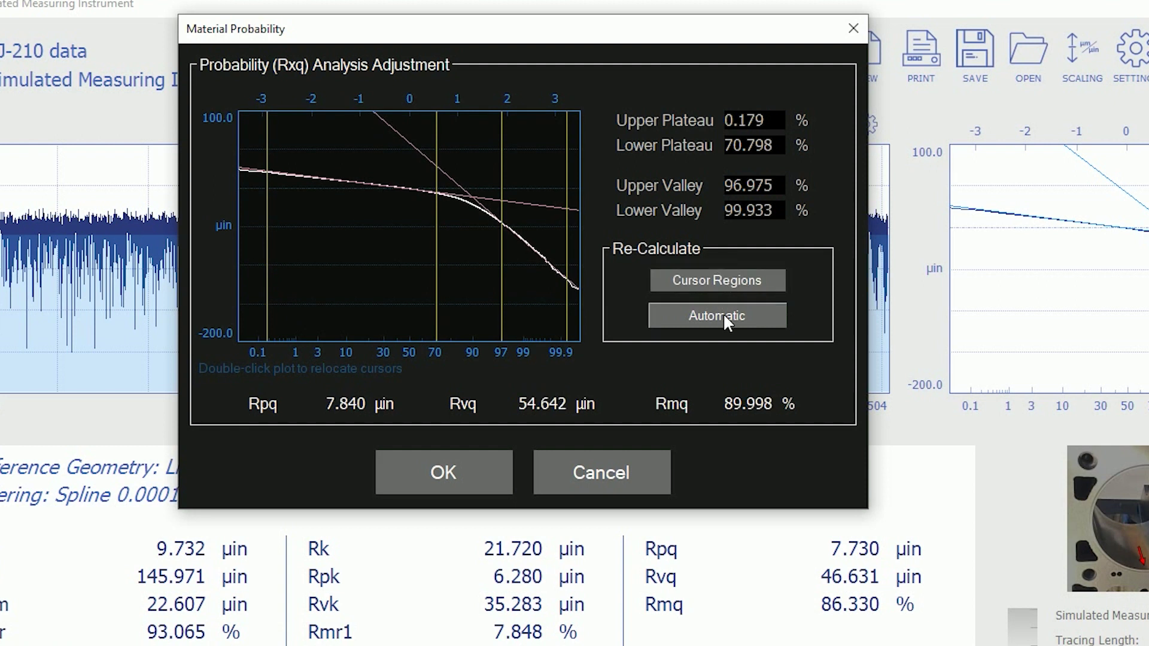
left_click(735, 279)
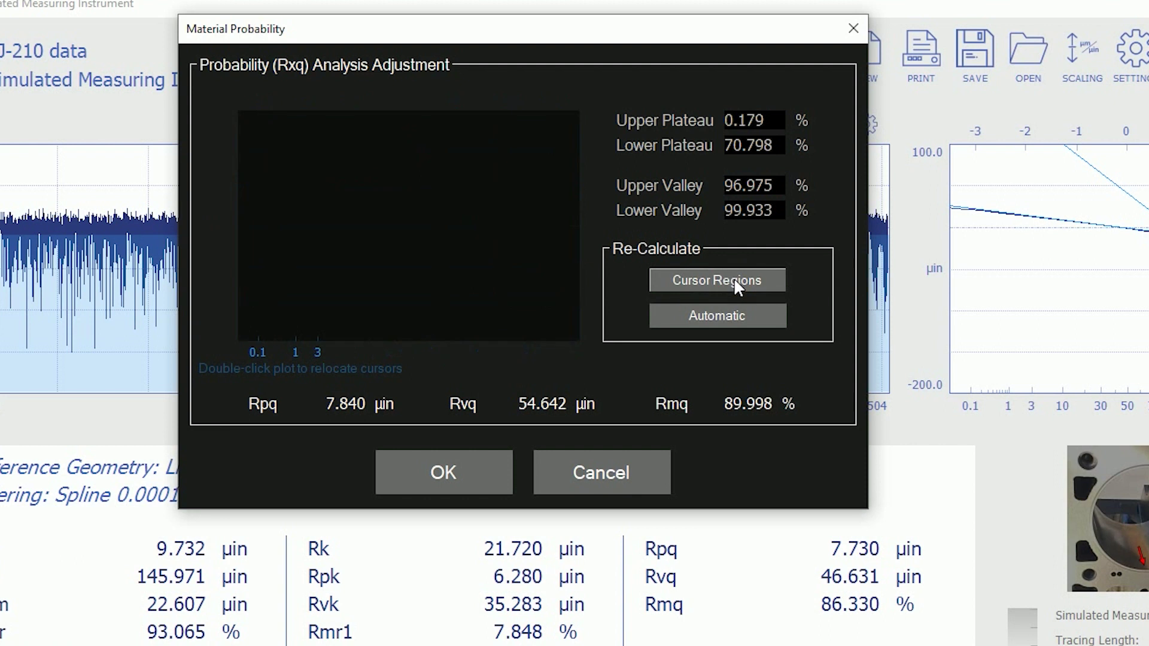
left_click(454, 471)
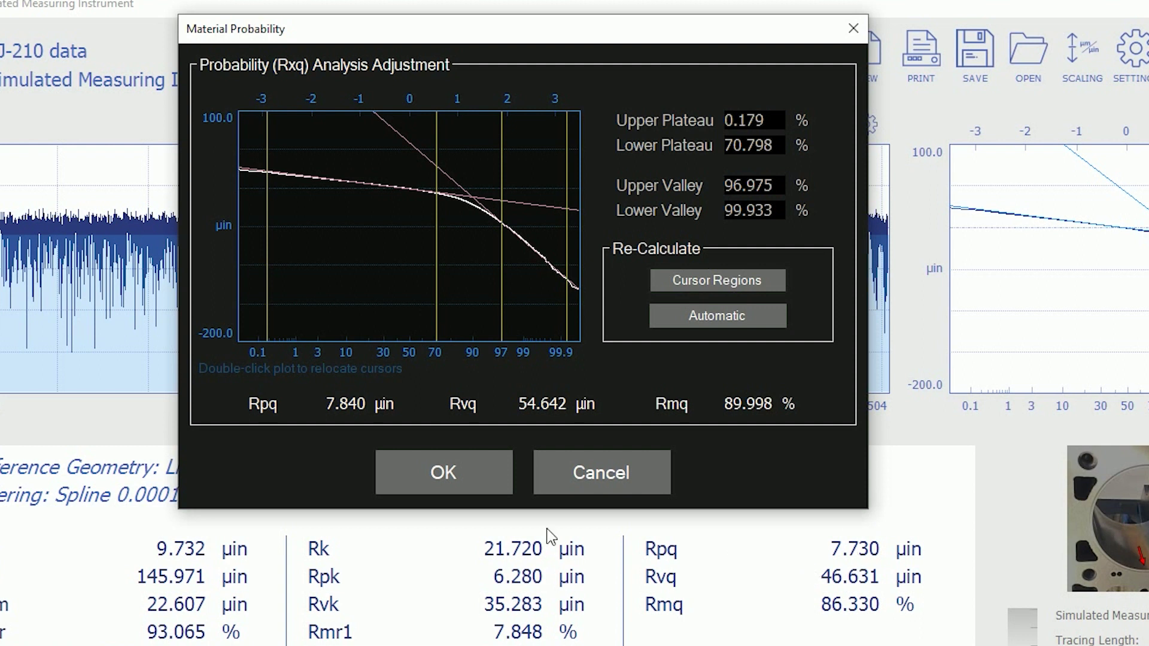
left_click(464, 467)
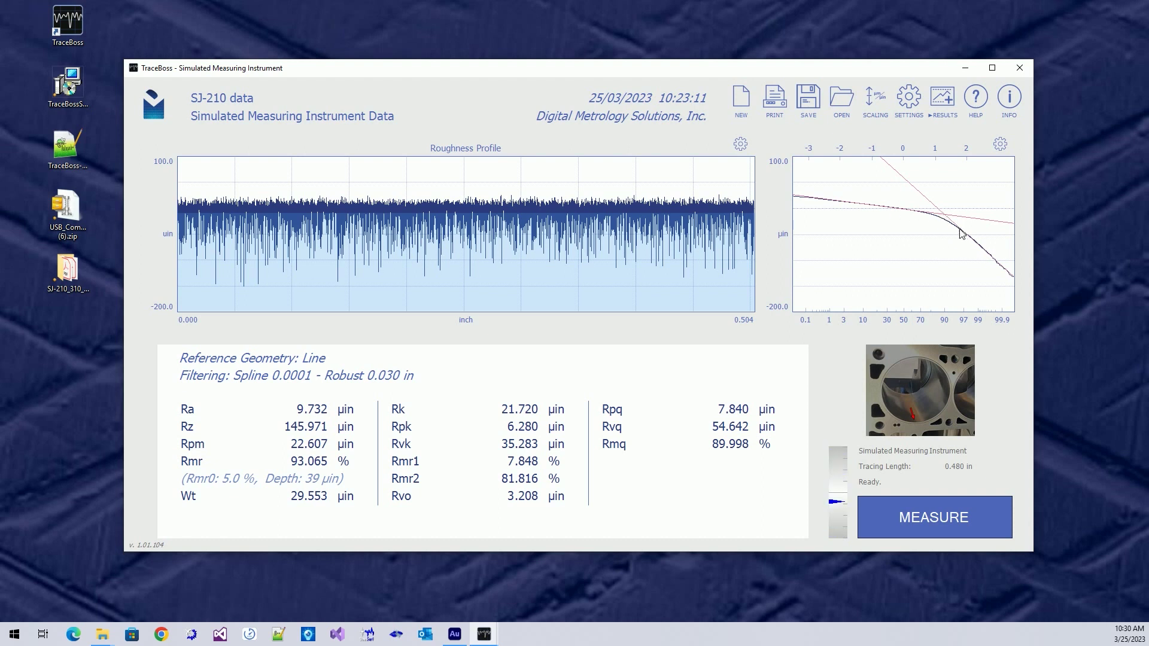
Switch the right-hand chart back to Material Ratio with Rk Analysis shading.
left_click(740, 146)
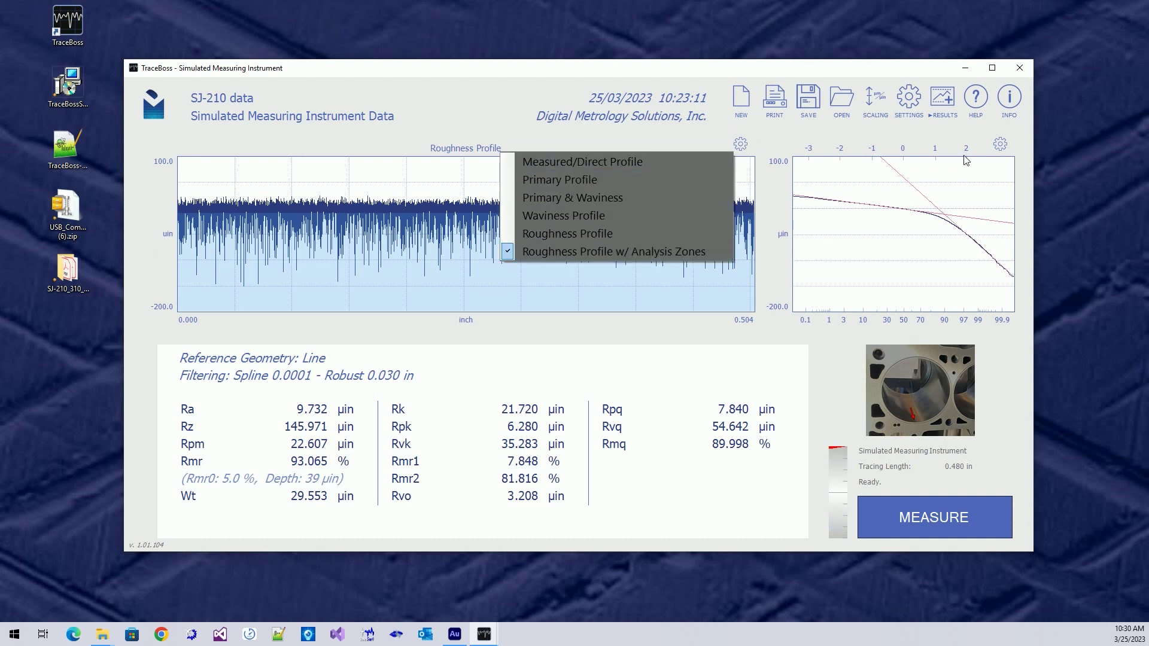
left_click(1000, 144)
left_click(938, 180)
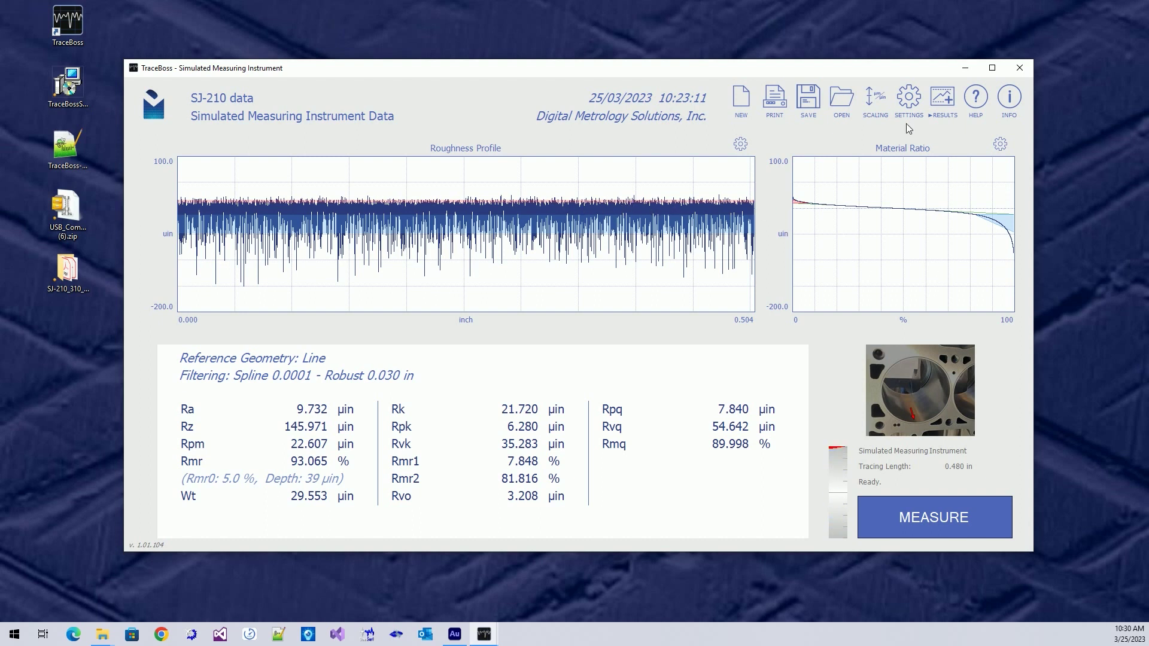
Choose the Simulated gauge and apply Plateau Defaults: 16 sampling lengths, Robust filtering, 0.030 in cutoff.
left_click(909, 99)
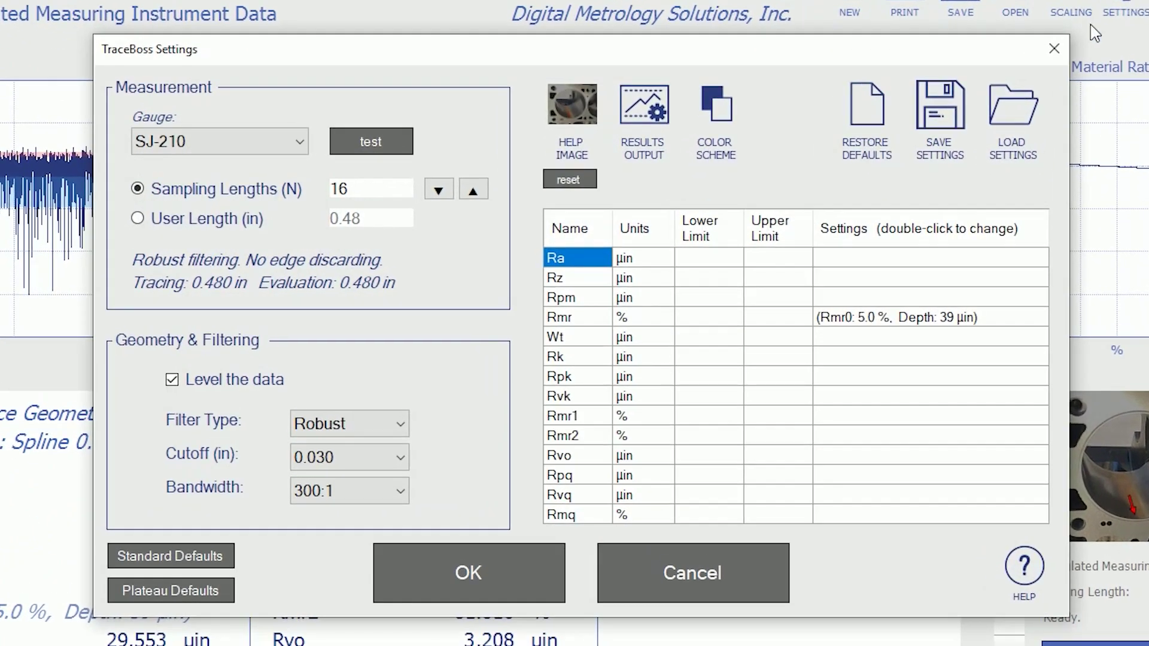
left_click(300, 145)
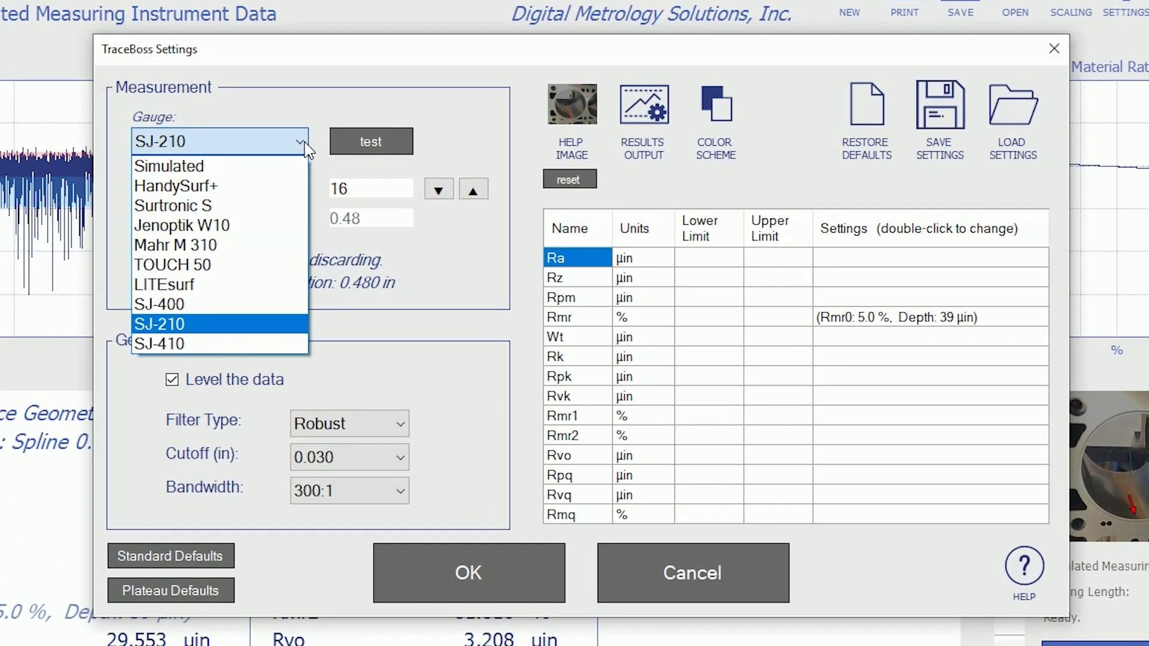
left_click(258, 164)
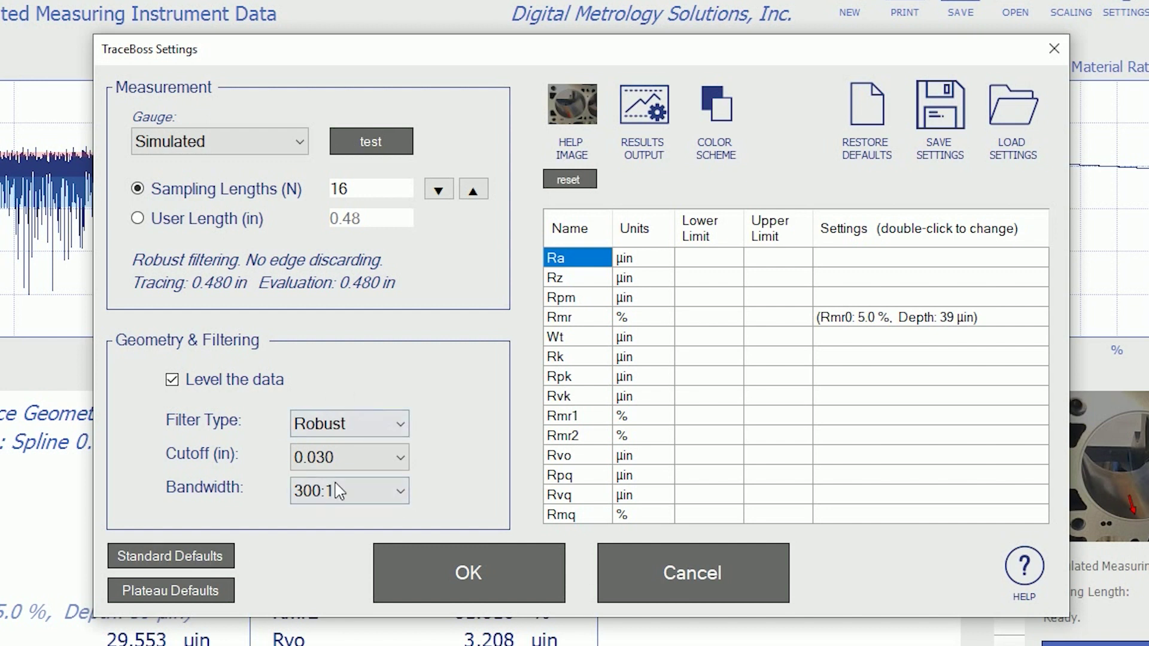
left_click(199, 564)
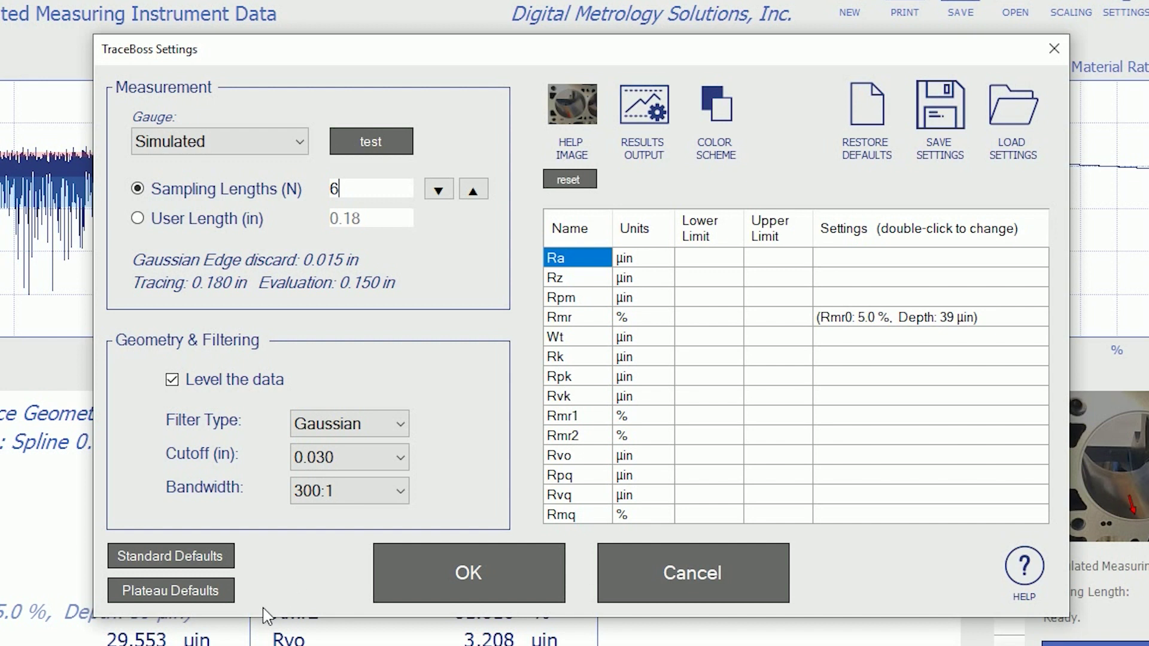
left_click(165, 588)
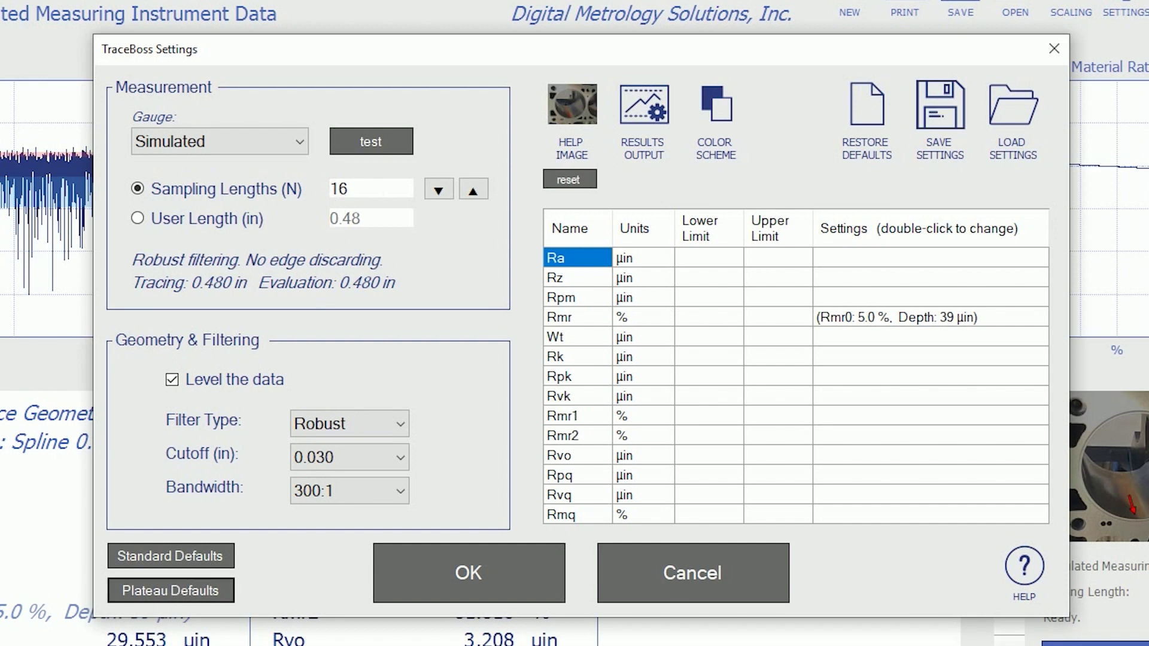
left_click_drag(371, 49, 812, 86)
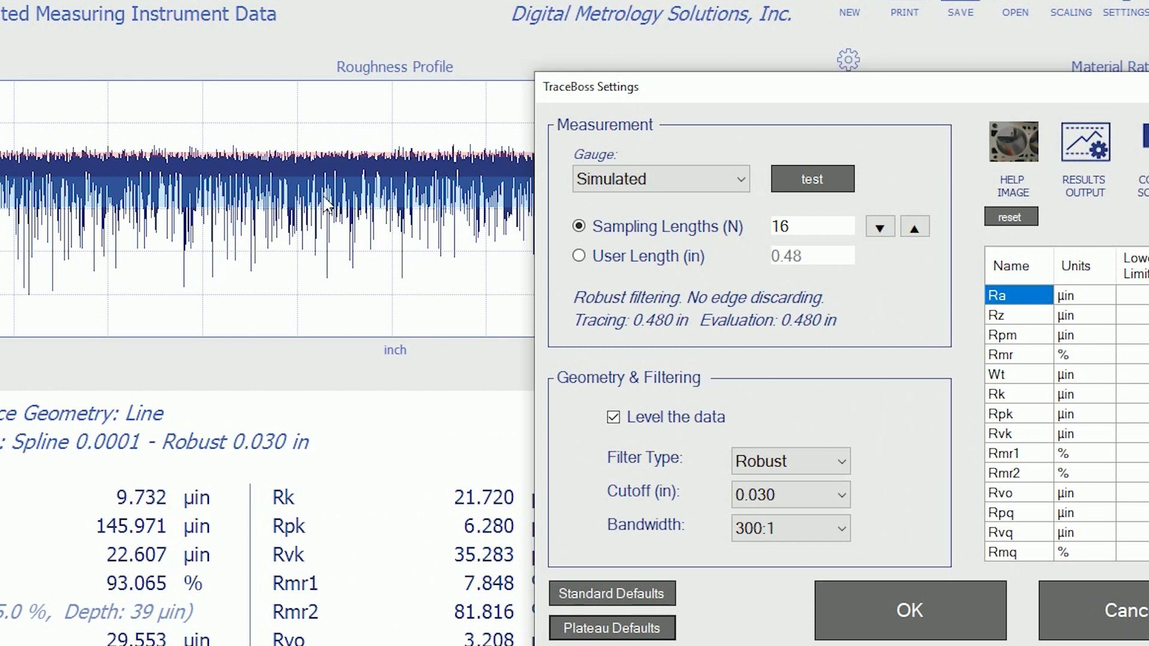
left_click_drag(838, 105, 349, 76)
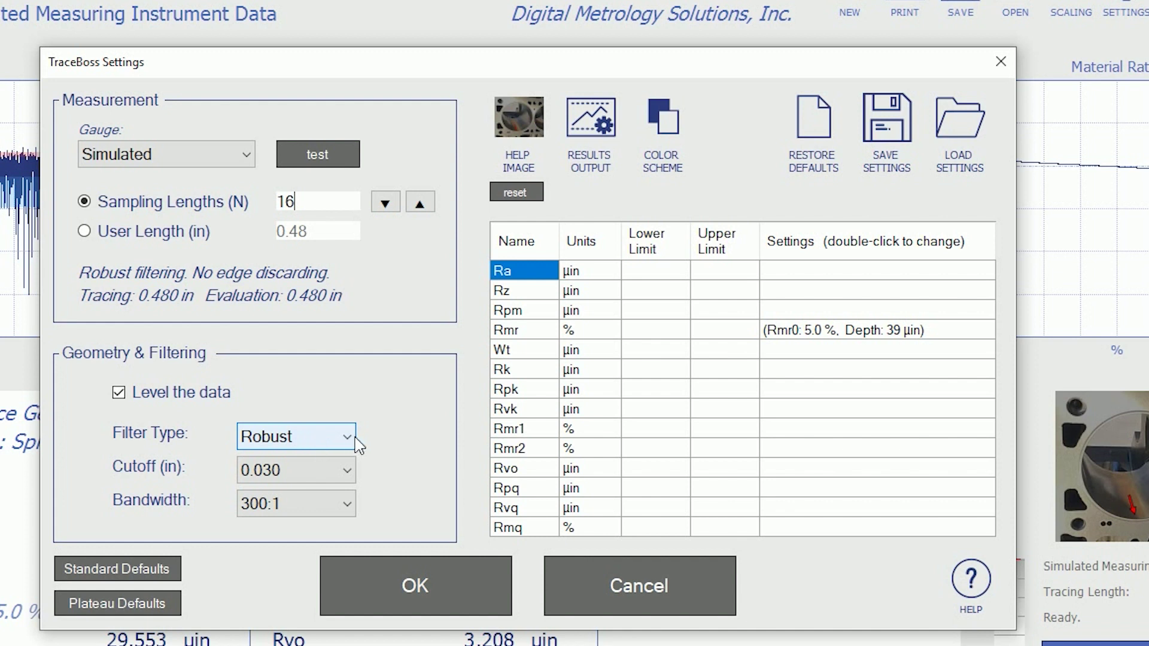
Enter 8 as Ra's upper limit in the Settings table and confirm with OK.
left_click(529, 66)
left_click_drag(530, 65, 767, 14)
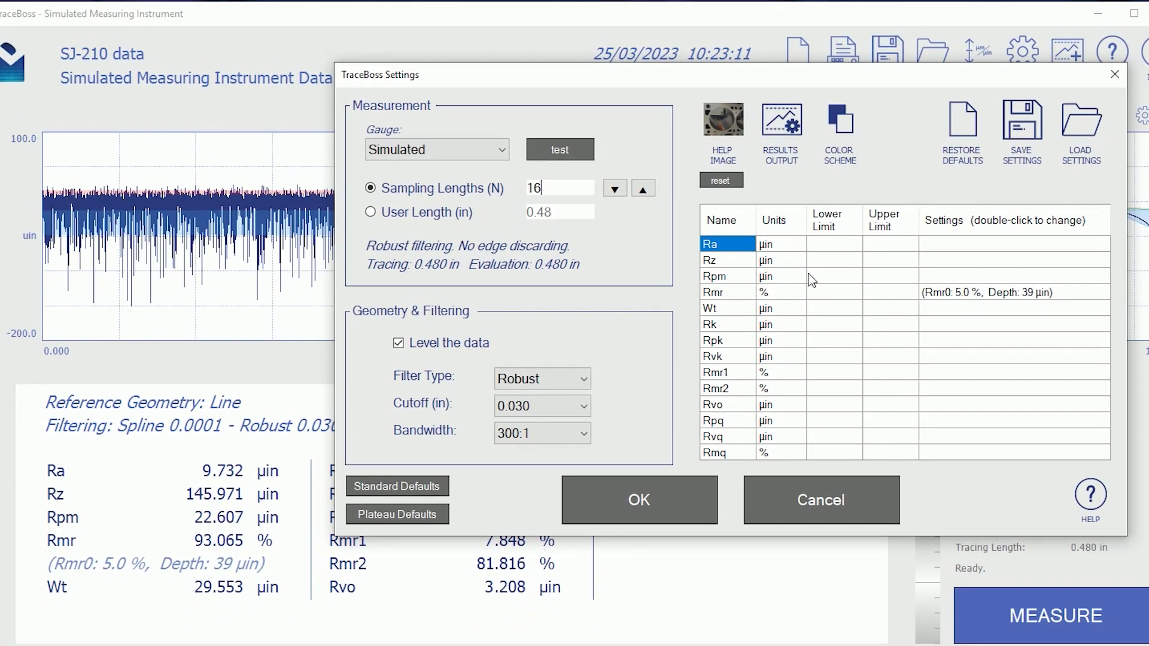
left_click(903, 247)
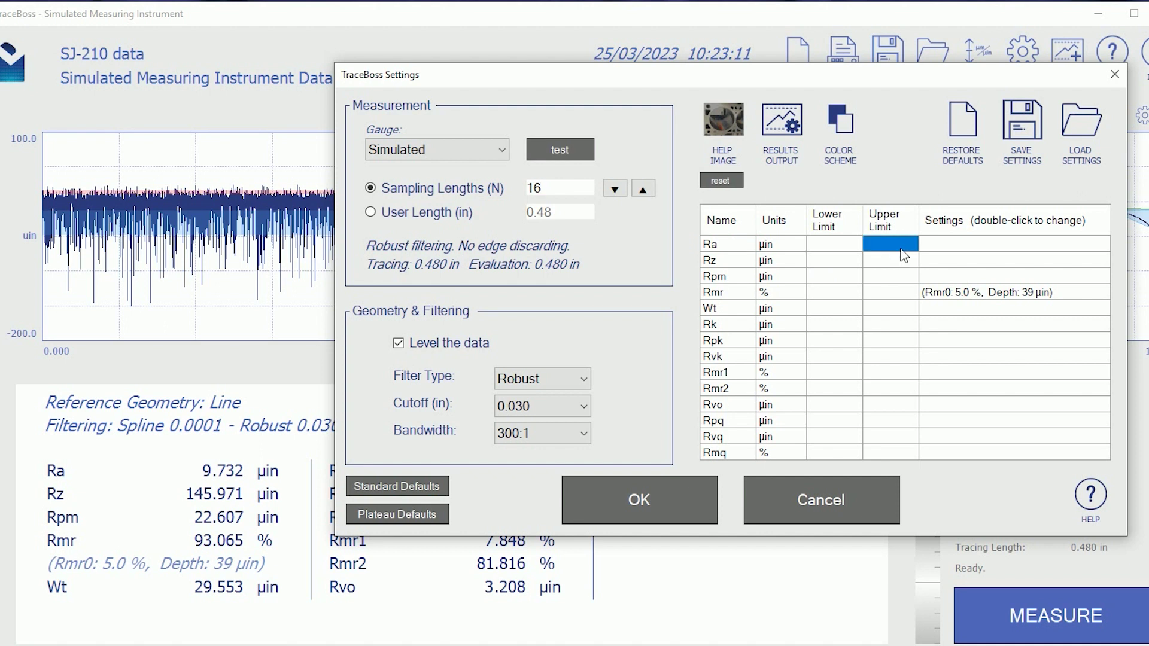
type("8")
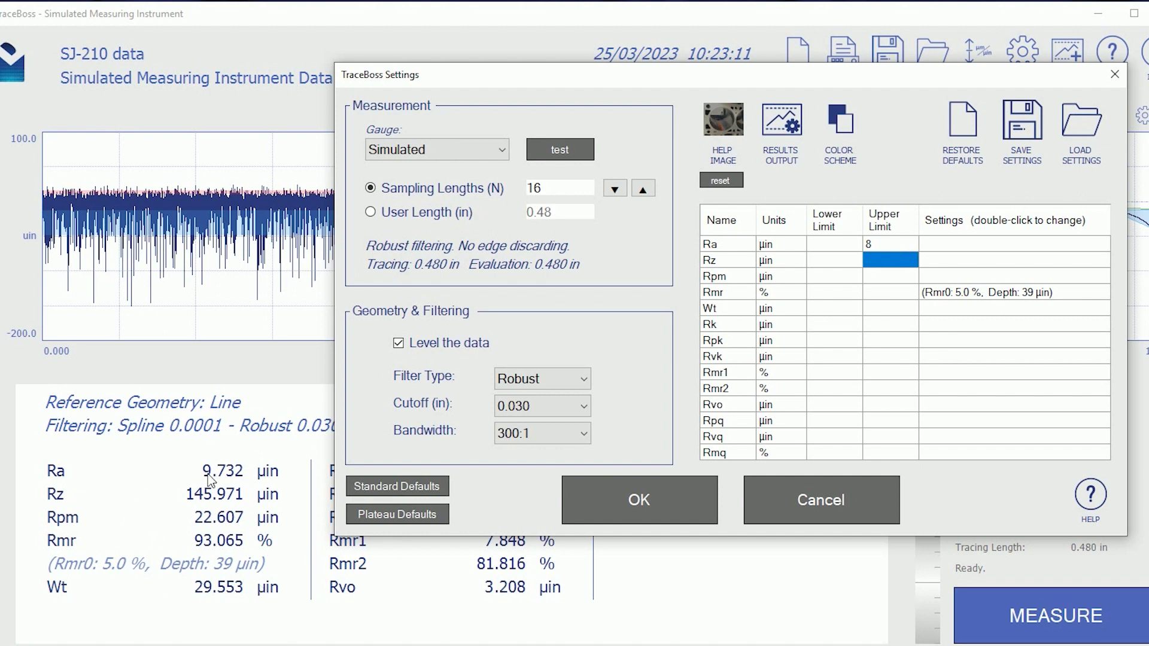
left_click(630, 503)
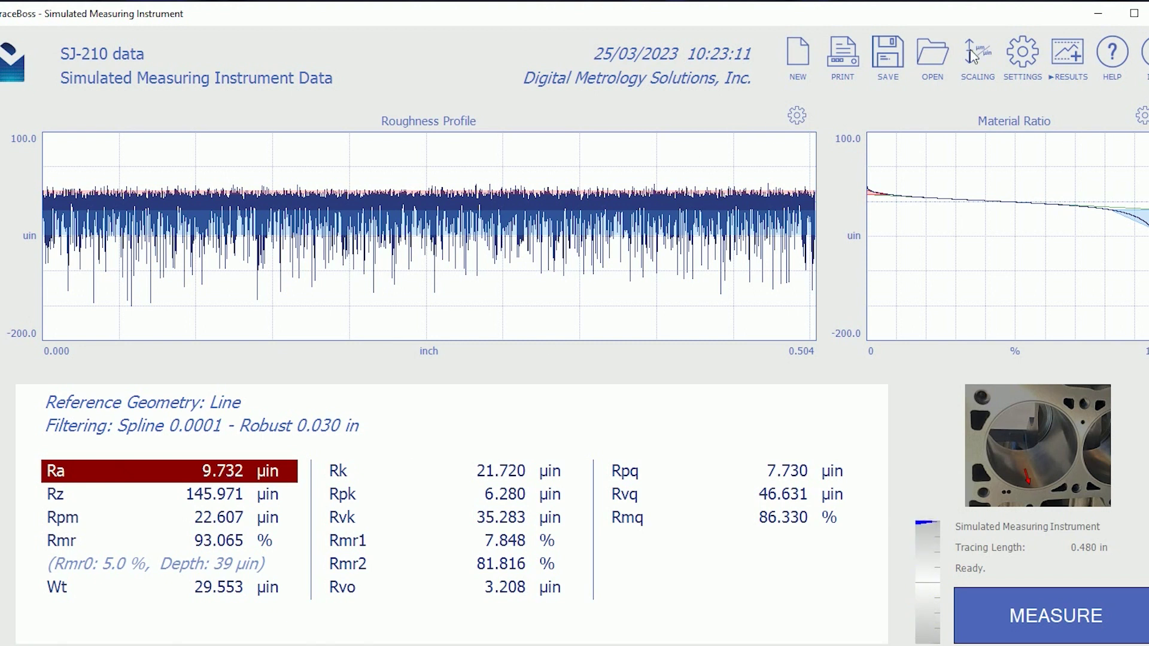
Reopen Settings and select limit cells in the parameter table, ending on Rvk's upper limit.
left_click(1022, 53)
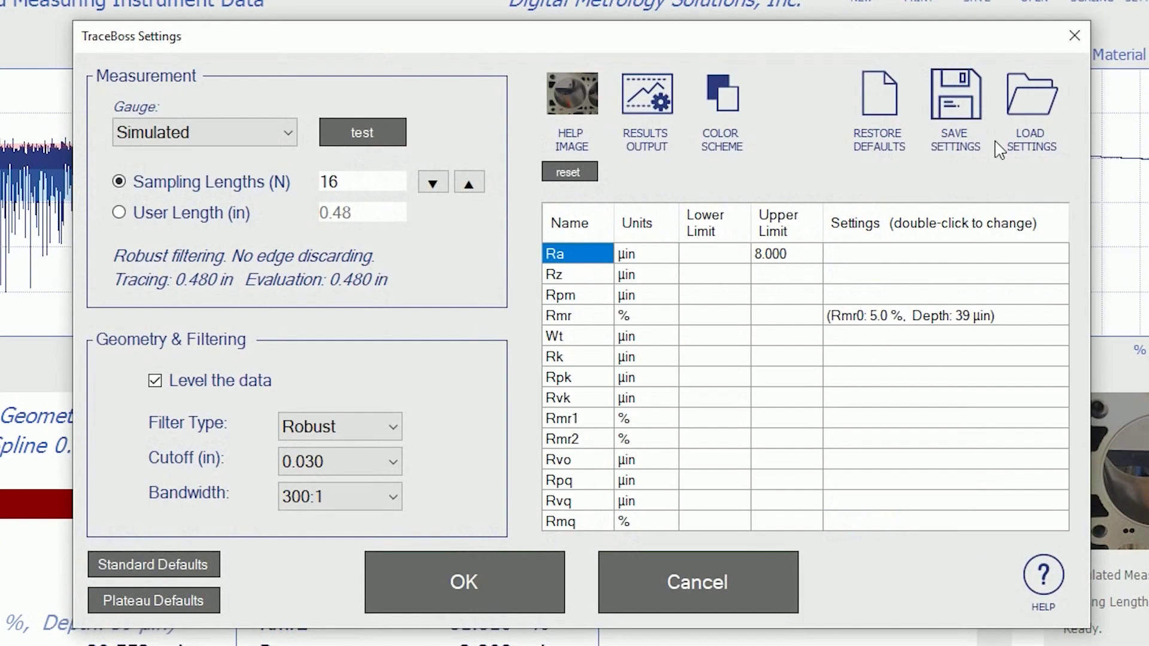
left_click(735, 279)
left_click(709, 316)
left_click(765, 353)
left_click(678, 359)
left_click(787, 398)
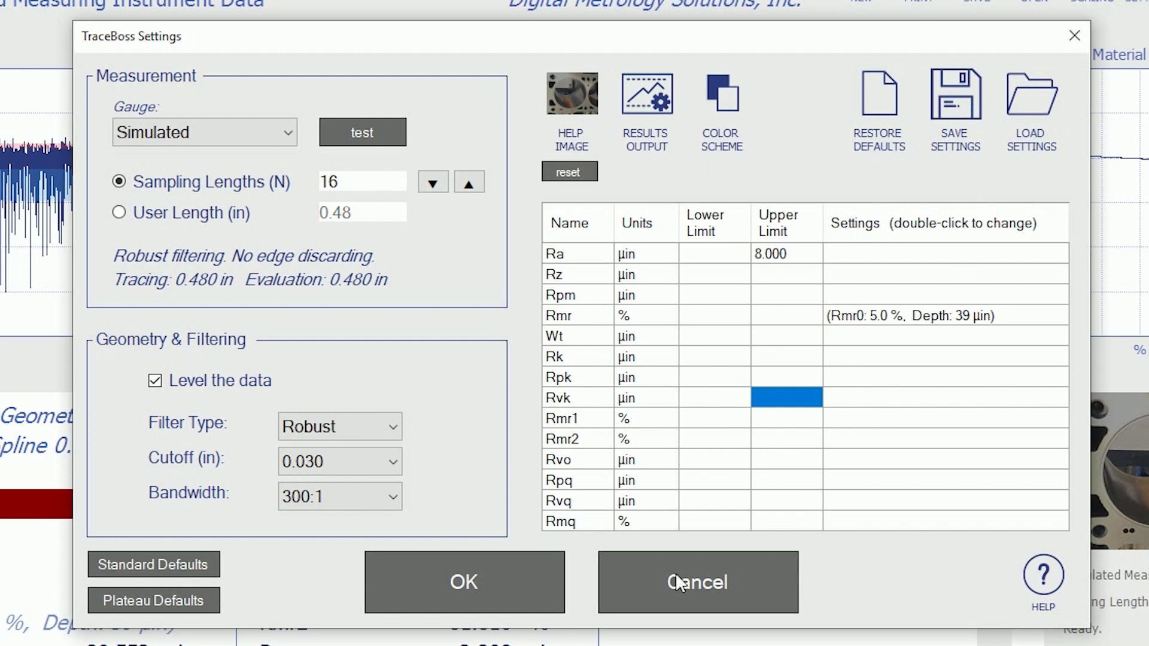
Switch to a 0.48 in user-defined tracing length and cancel out of SPC Configuration.
left_click(213, 224)
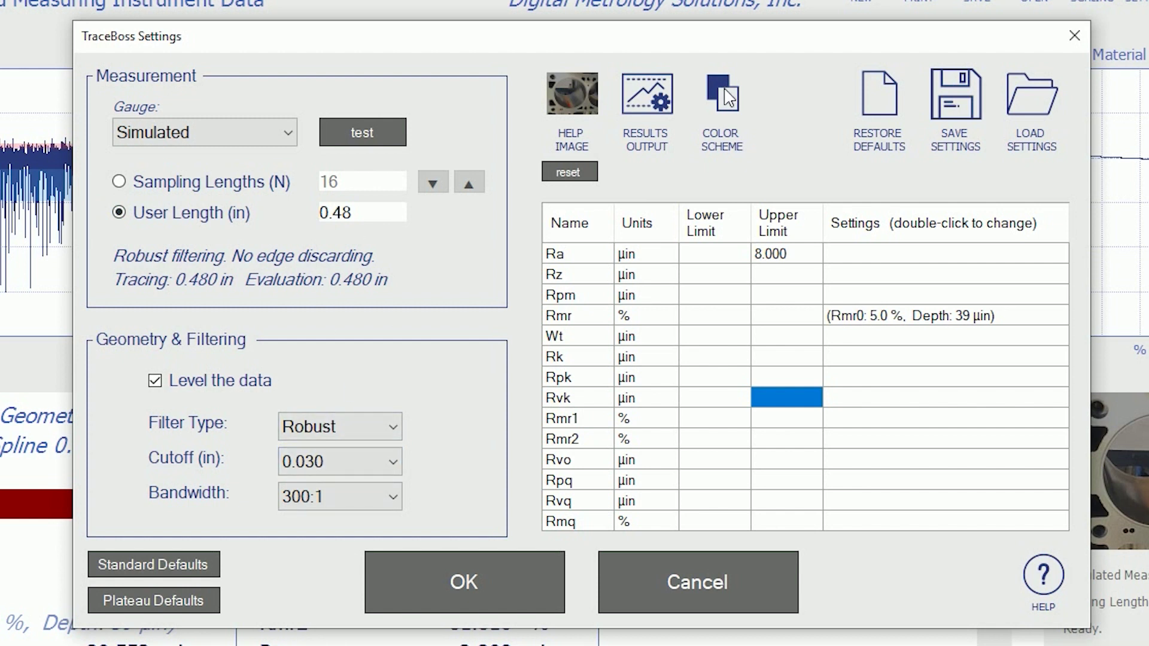
left_click(647, 108)
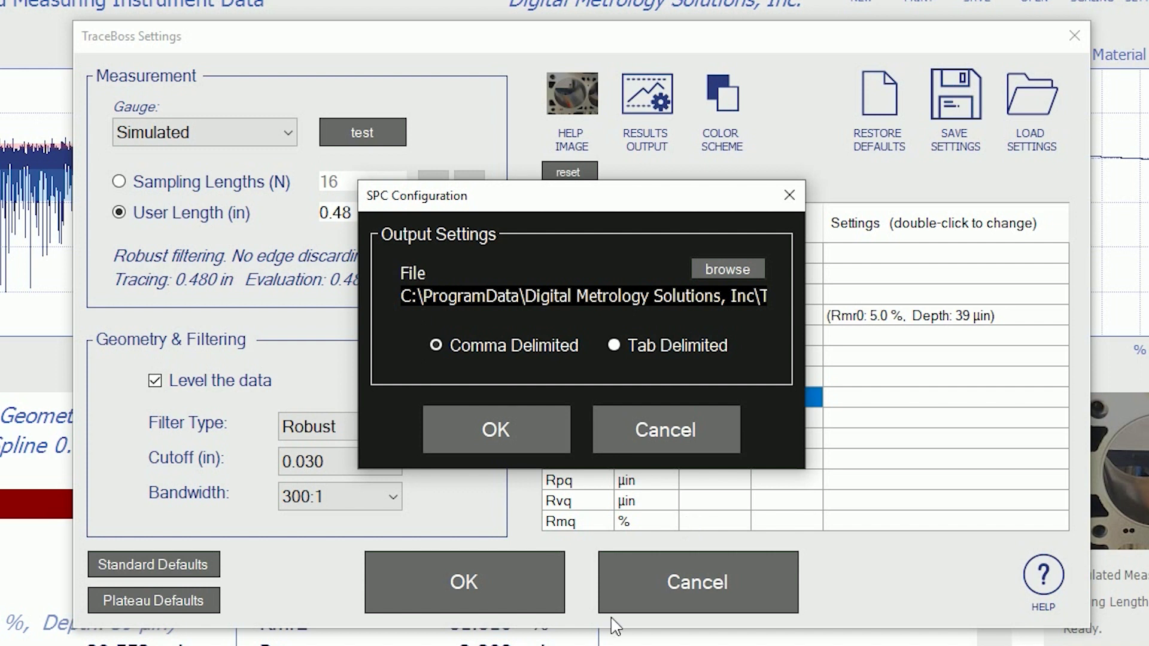
left_click(693, 445)
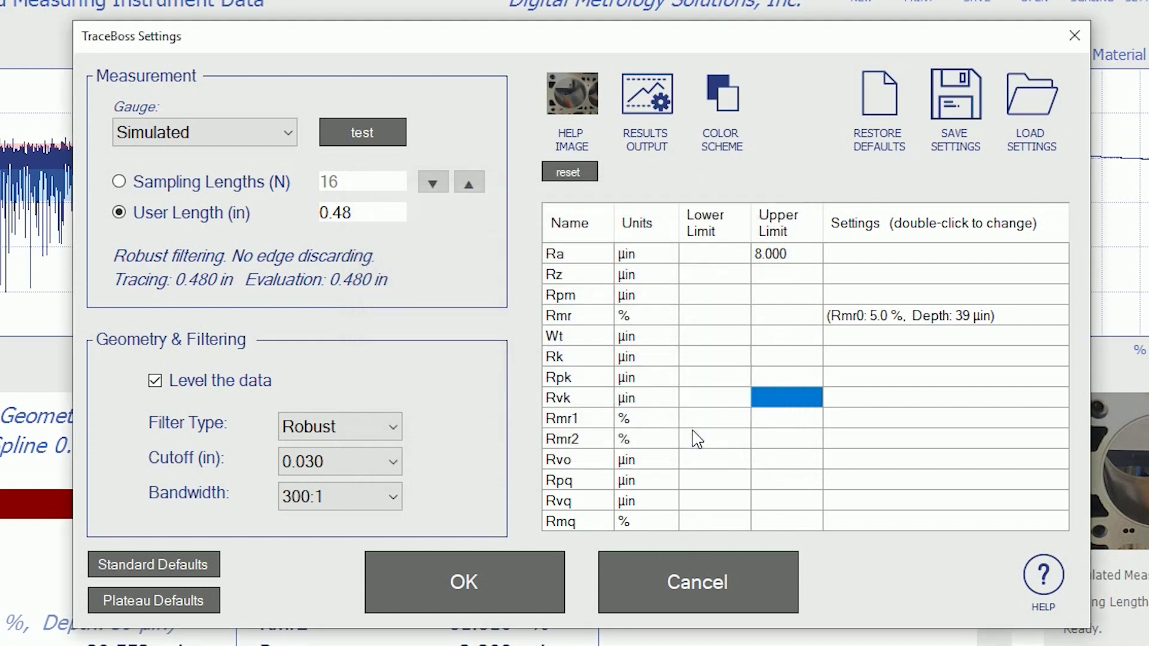
Save the current settings to the Desktop as TraceBossSettings-SemiFinish.xml.
left_click(958, 99)
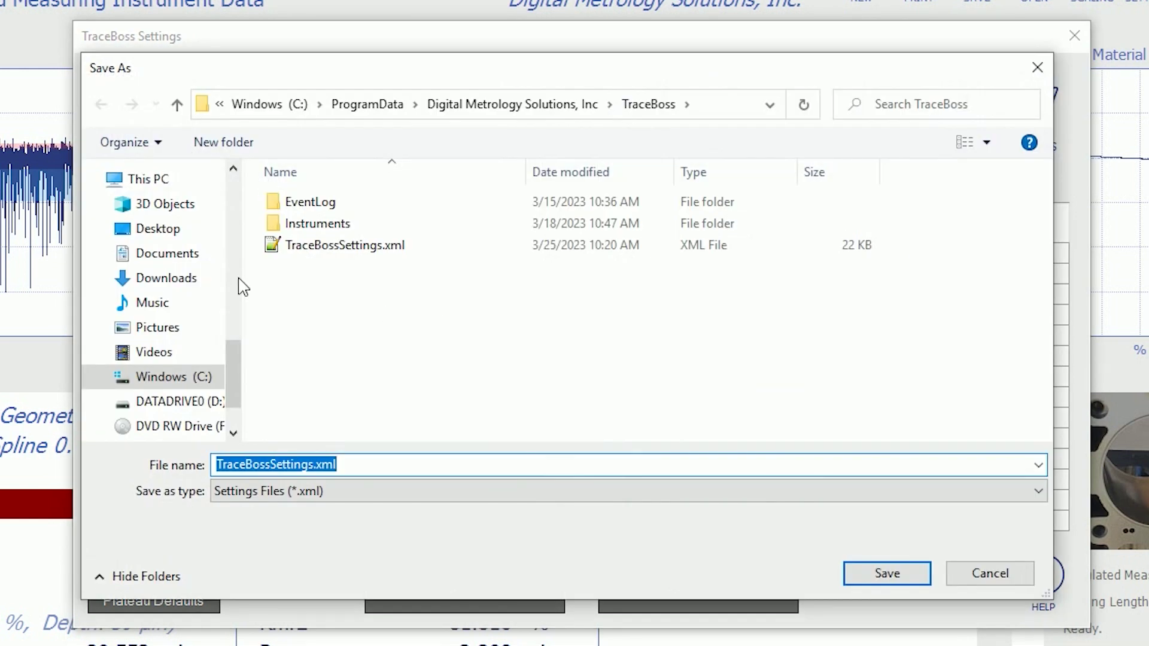
left_click(172, 230)
left_click(455, 474)
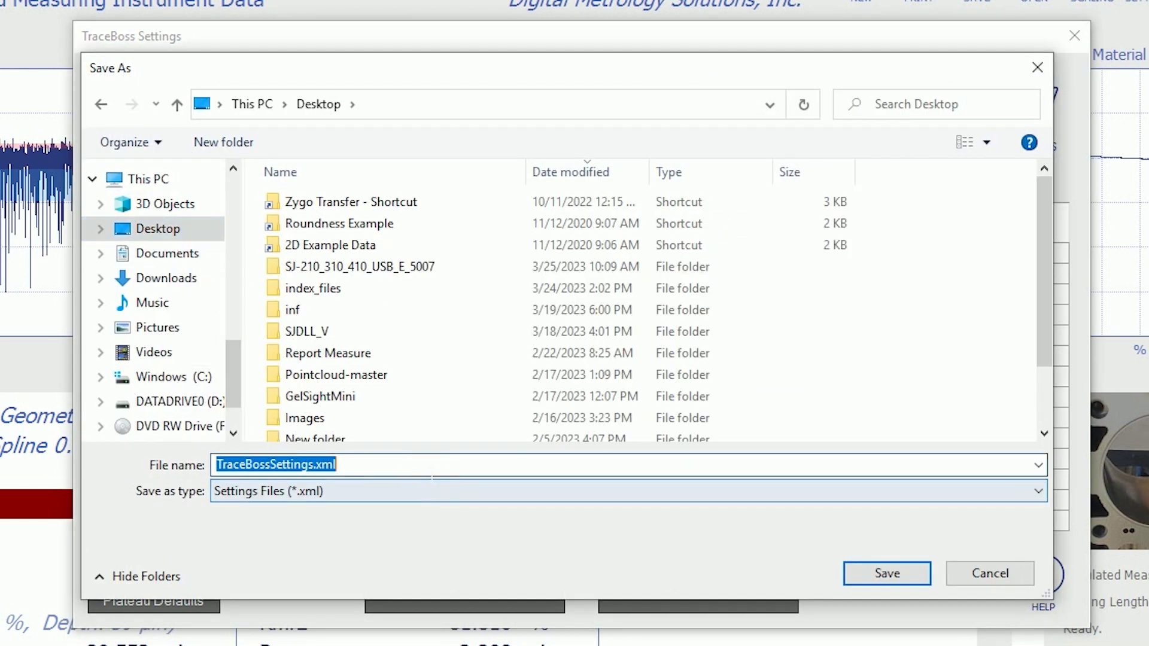
left_click(455, 476)
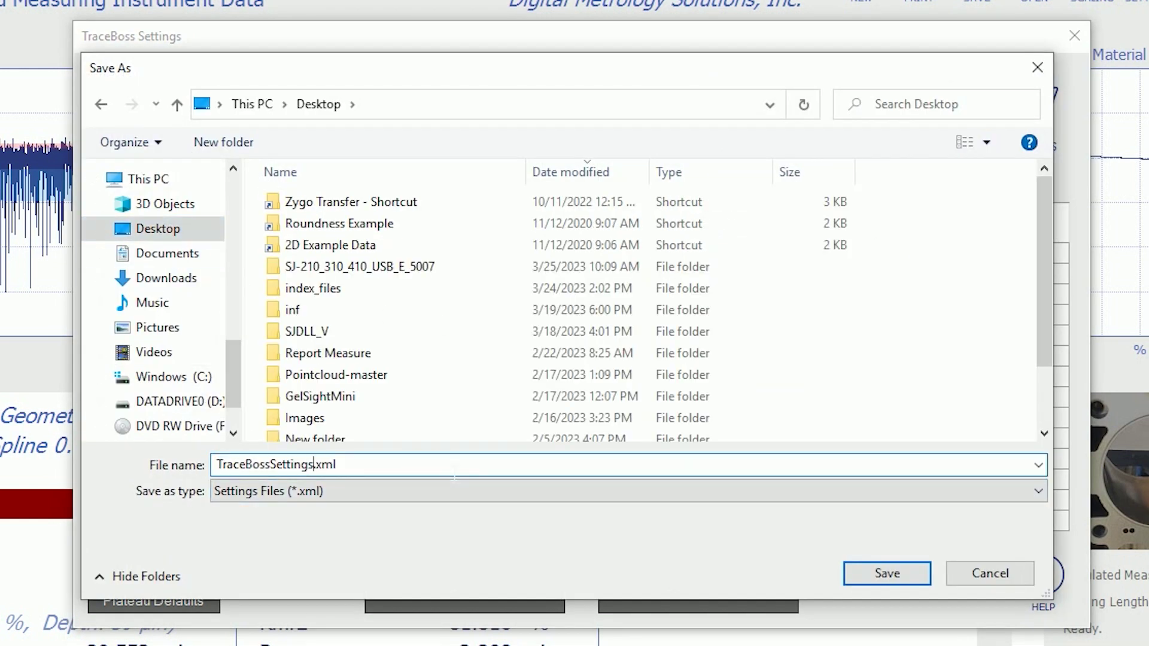
type("-SemiFinish")
left_click(883, 573)
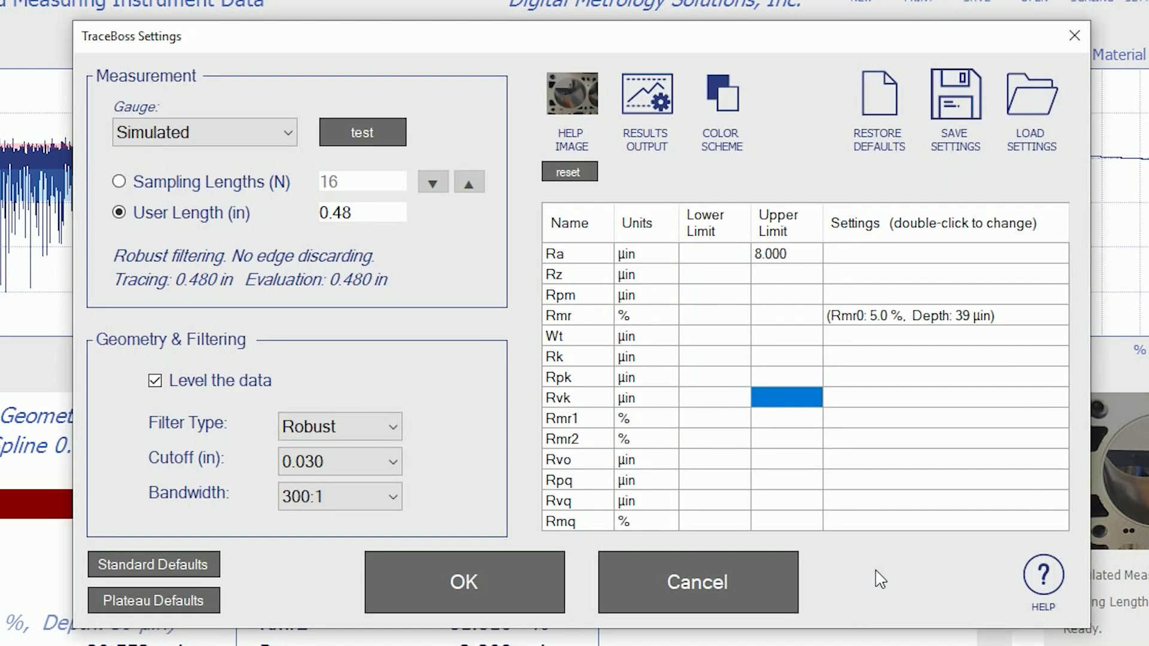
Reload TraceBossSettings-SemiFinish.xml, dismiss Settings, and close TraceBoss.
left_click(1031, 95)
scroll(577, 364, "down", 1)
left_click(486, 487)
left_click(886, 574)
left_click(647, 579)
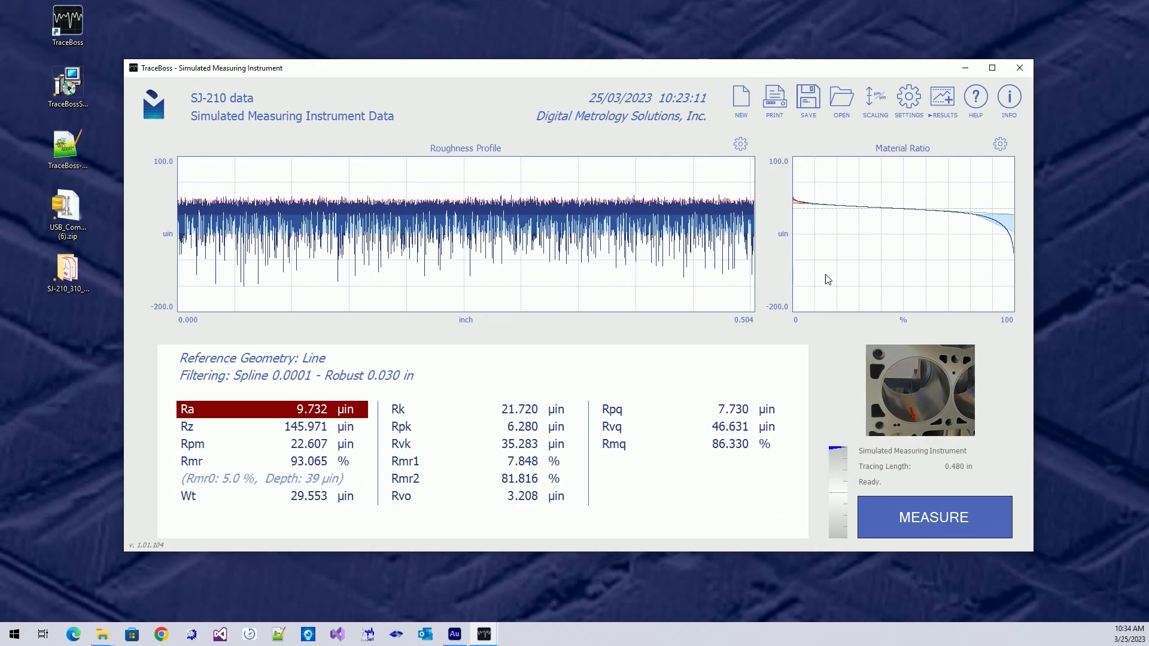
left_click(1019, 69)
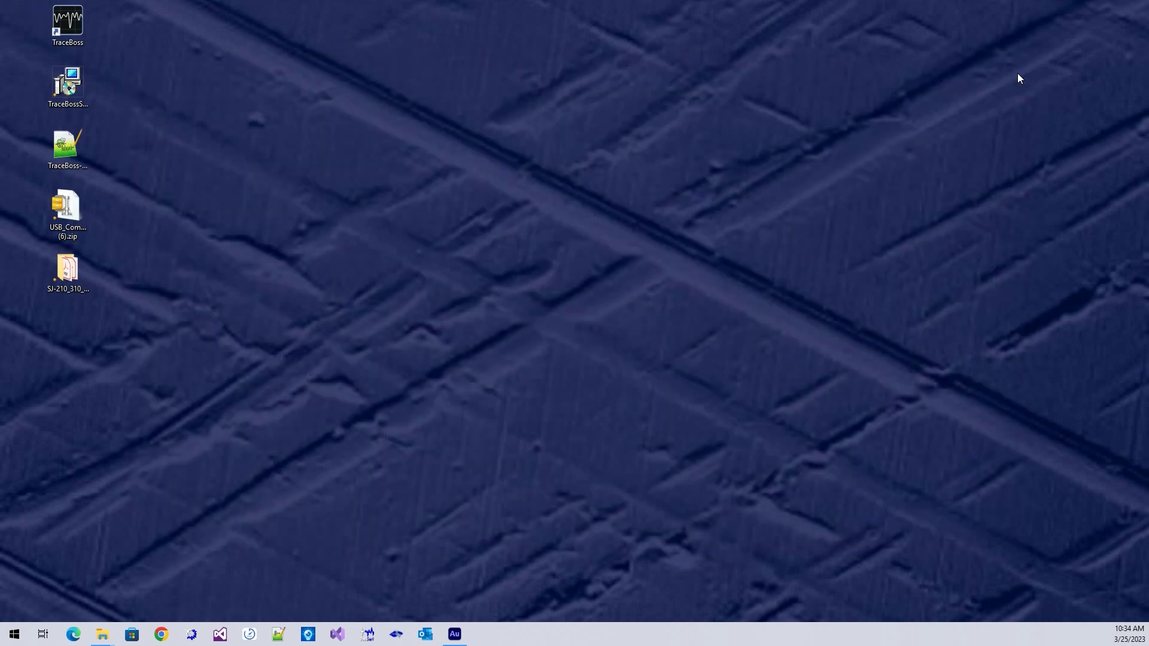
Relaunch TraceBoss, check the loaded settings, and run a new 0.480 in simulated measurement.
double_click(80, 28)
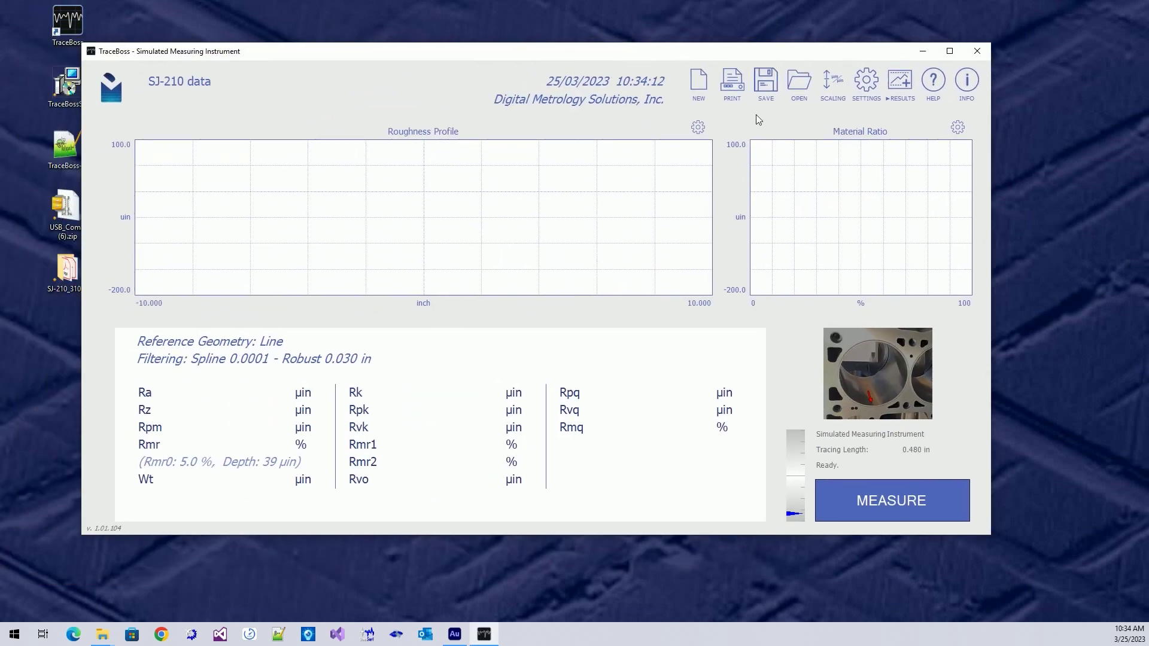
left_click(866, 81)
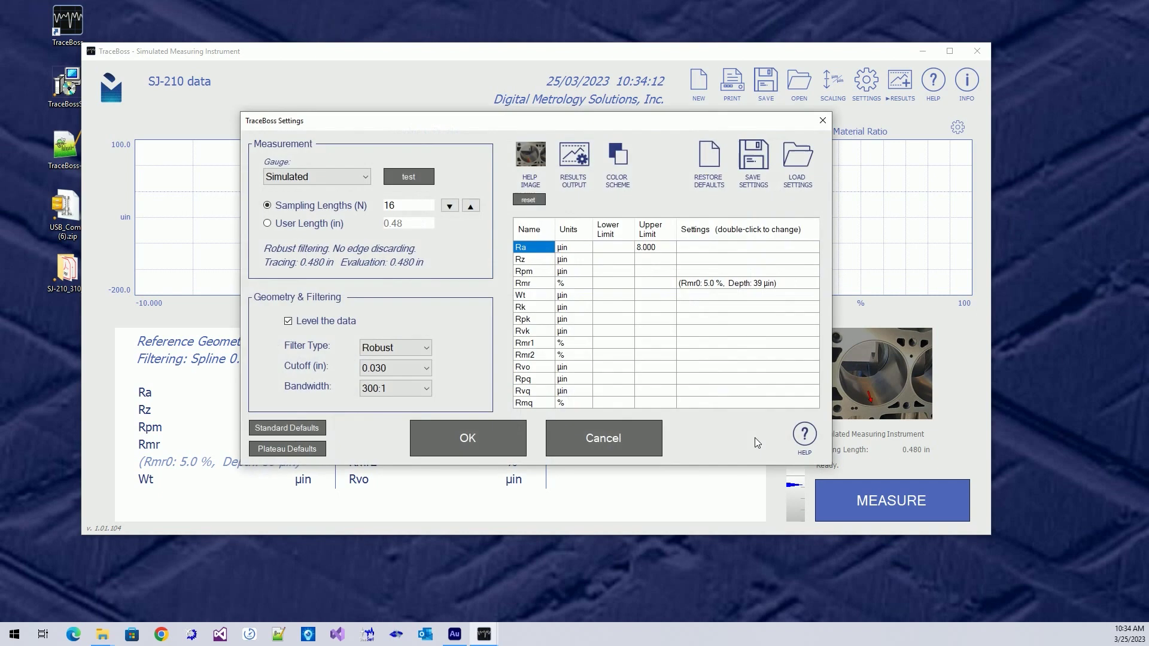
left_click(604, 440)
left_click(871, 497)
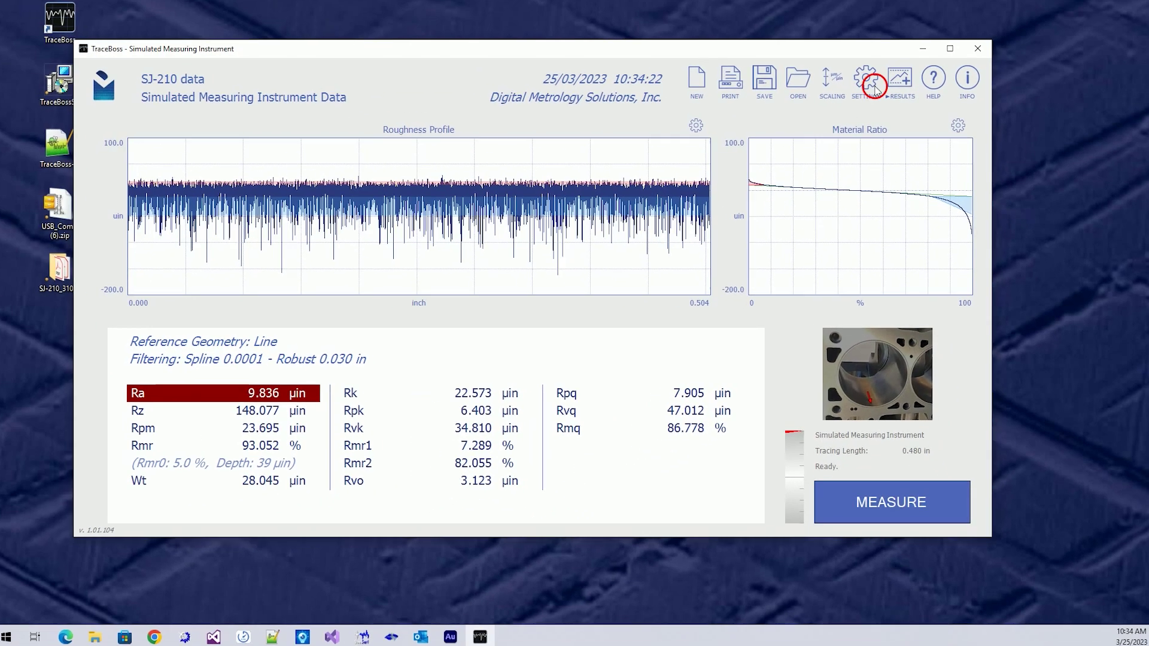
left_click(871, 83)
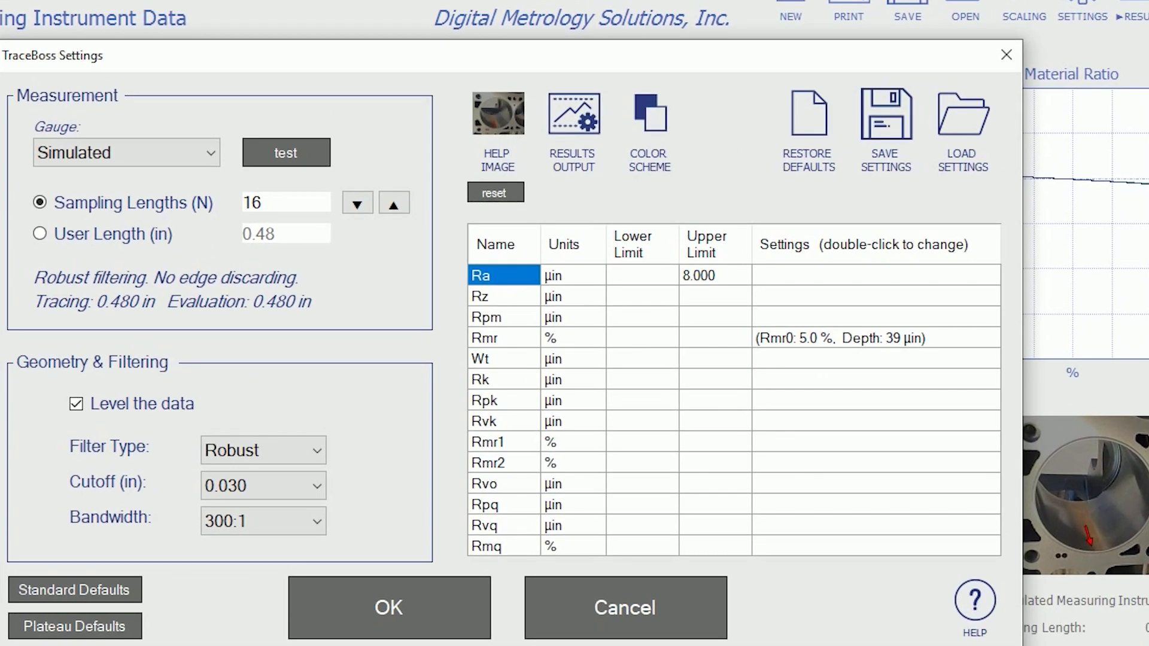
left_click(499, 111)
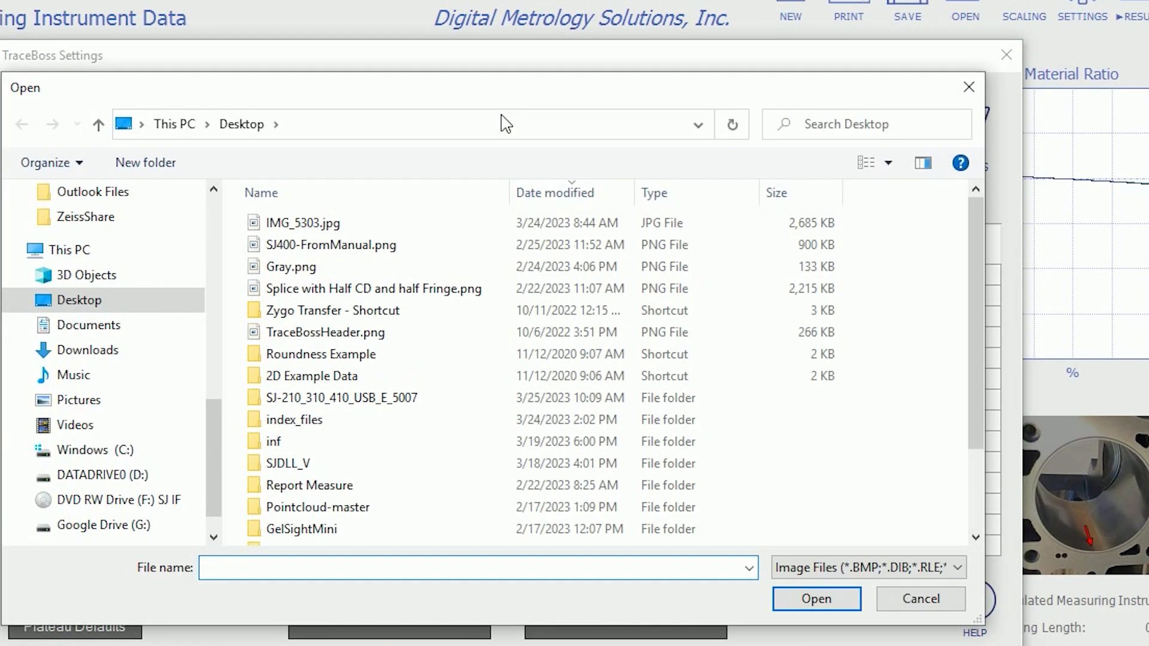
left_click(916, 598)
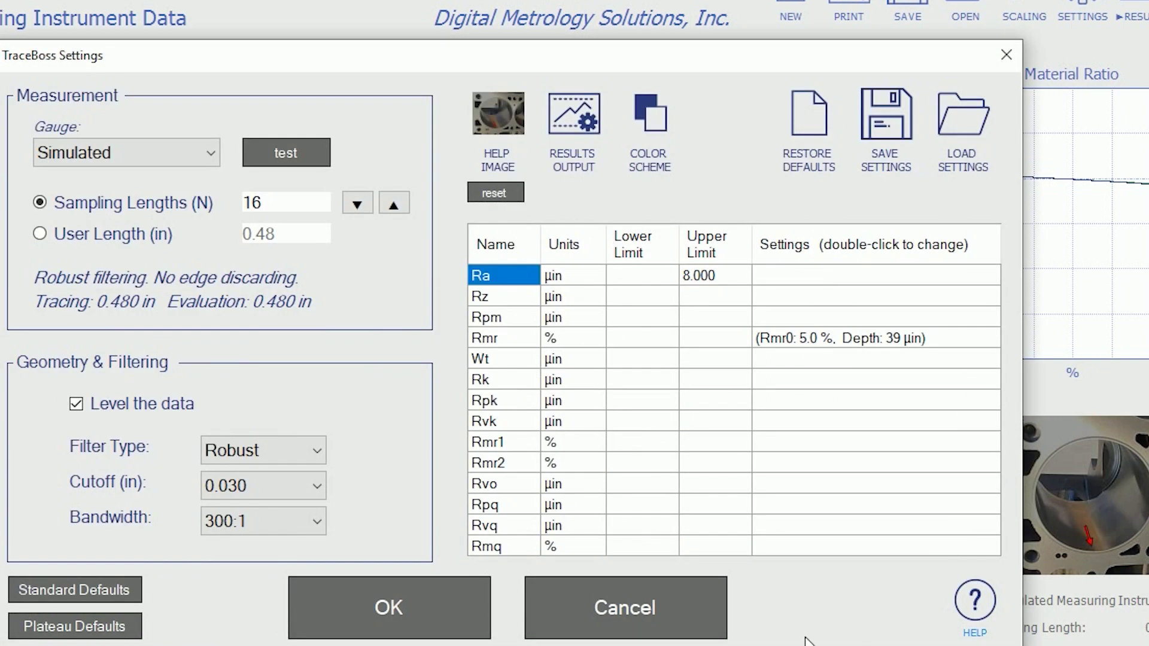
left_click(697, 616)
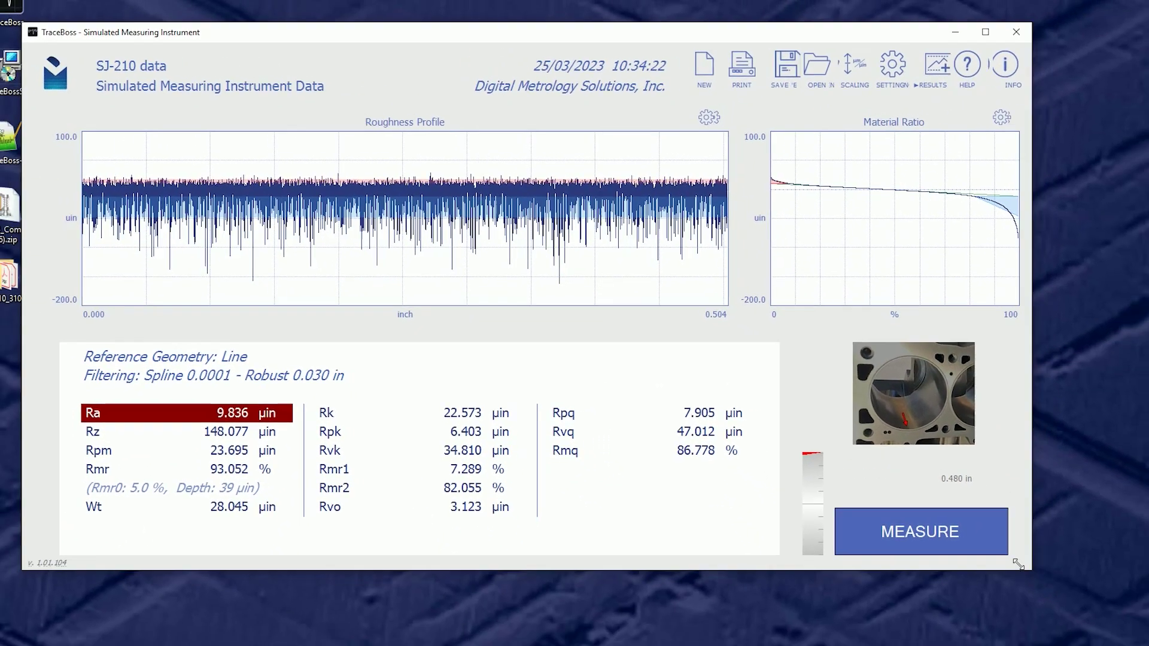
Resize the TraceBoss window to fit the graphs and results table, then open and cancel Settings.
left_click_drag(1107, 631, 845, 413)
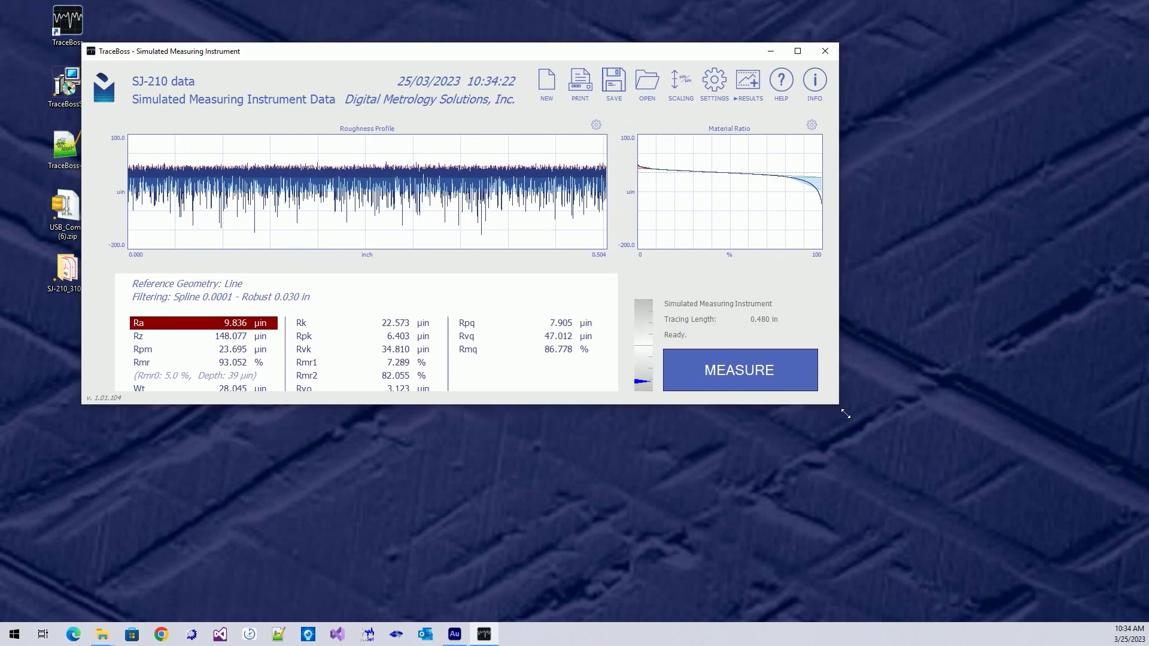
left_click_drag(845, 414, 1012, 536)
left_click(891, 88)
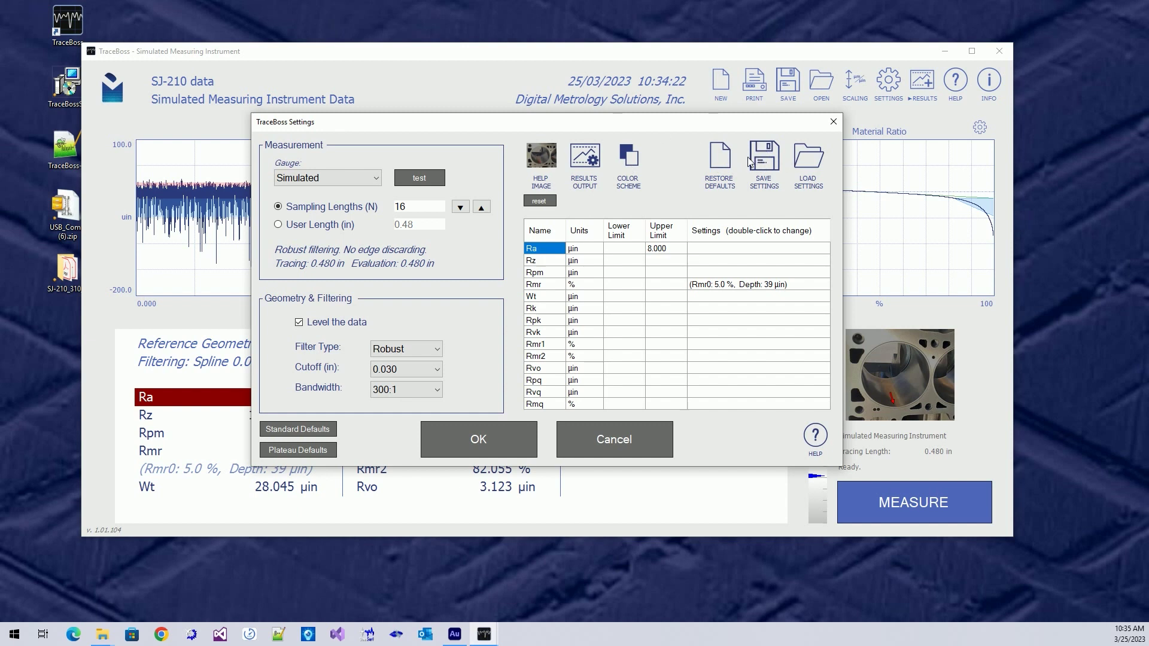
left_click(622, 434)
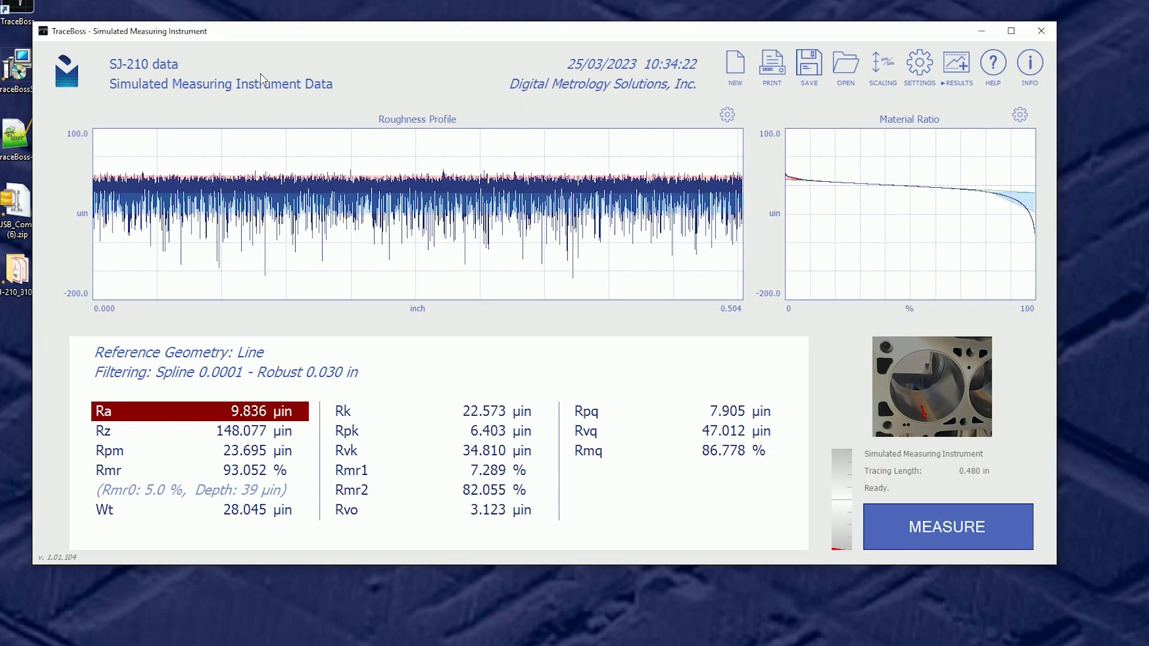
Change the heading ID line to 'Cast Iron Bore - Middle Location'.
left_click(288, 89)
left_click(467, 226)
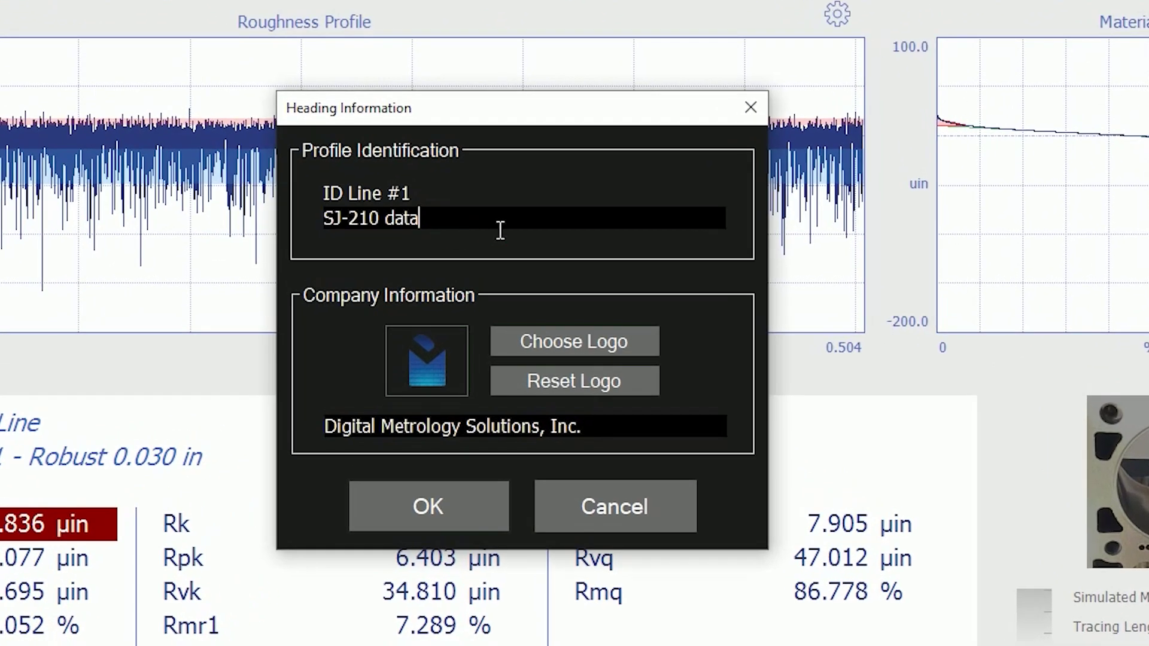
left_click_drag(500, 231, 322, 226)
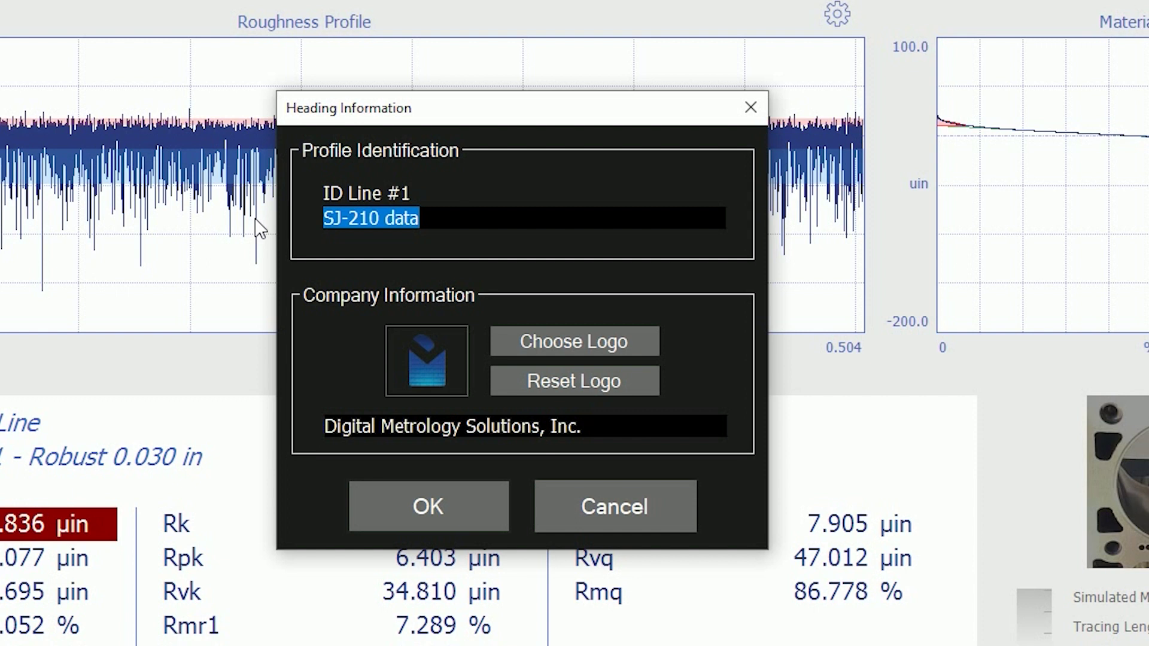
type("Car")
key("BackSpace")
type("st Iron Bore - Midd")
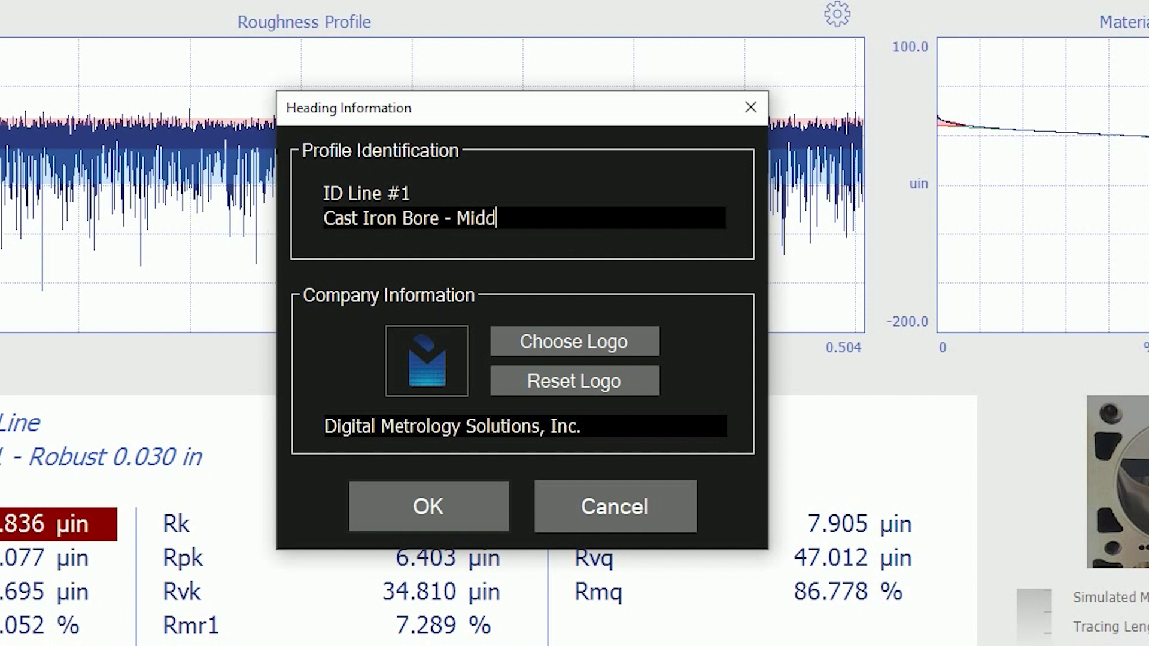
type("le Location")
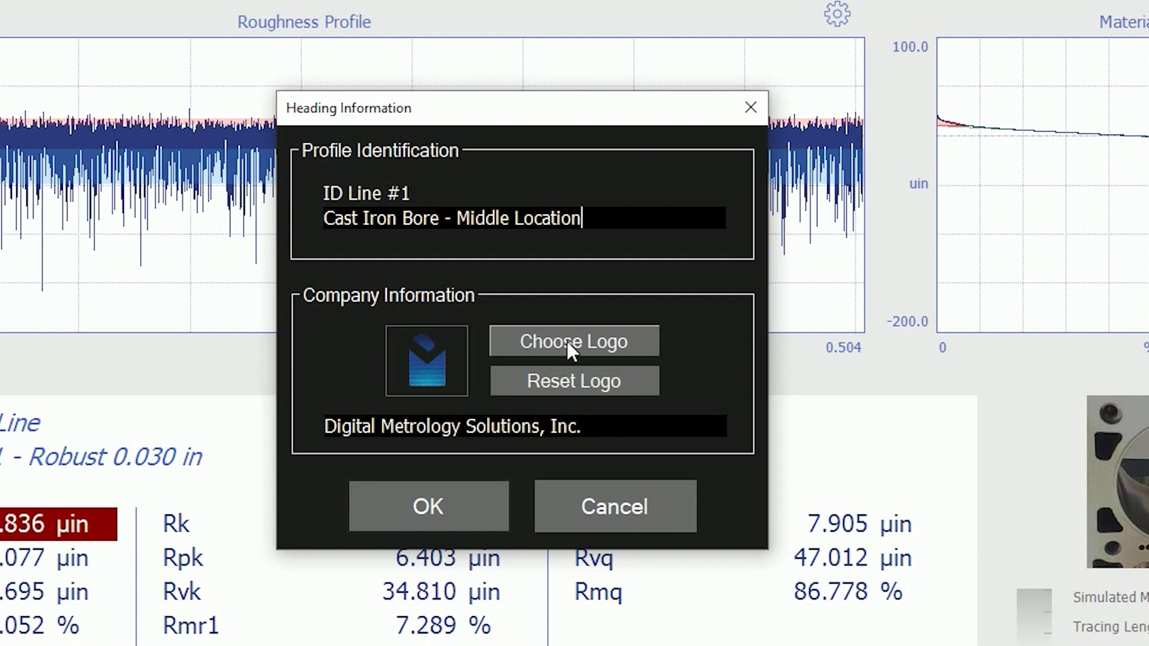
Replace the company name with 'My Company'.
left_click(610, 437)
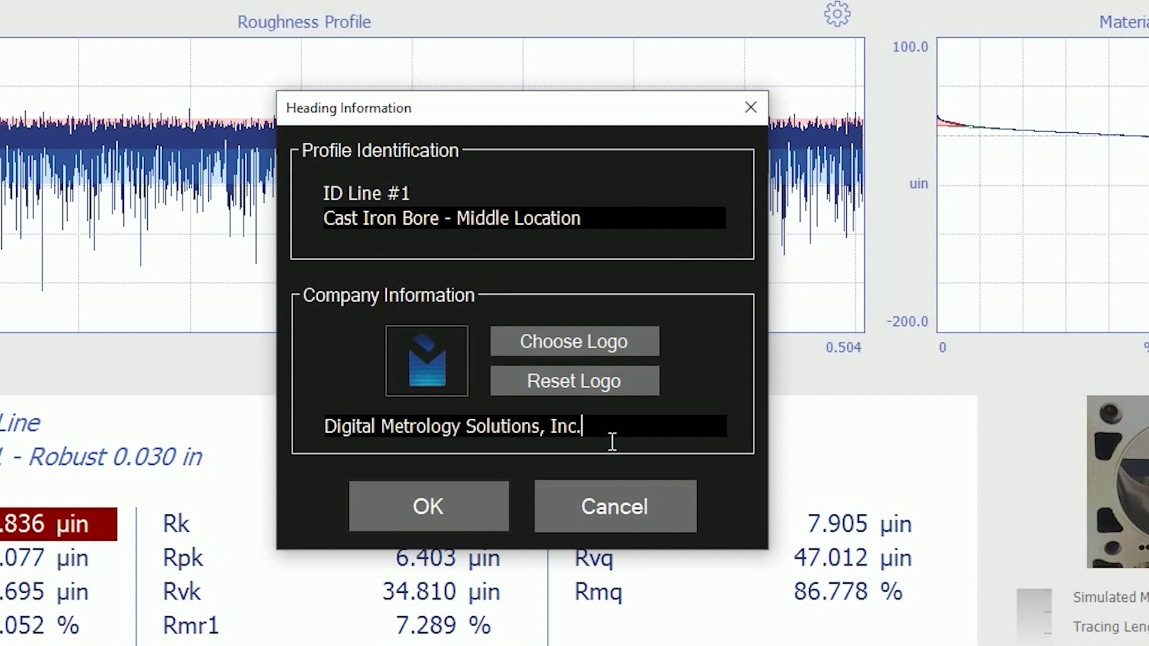
left_click(616, 342)
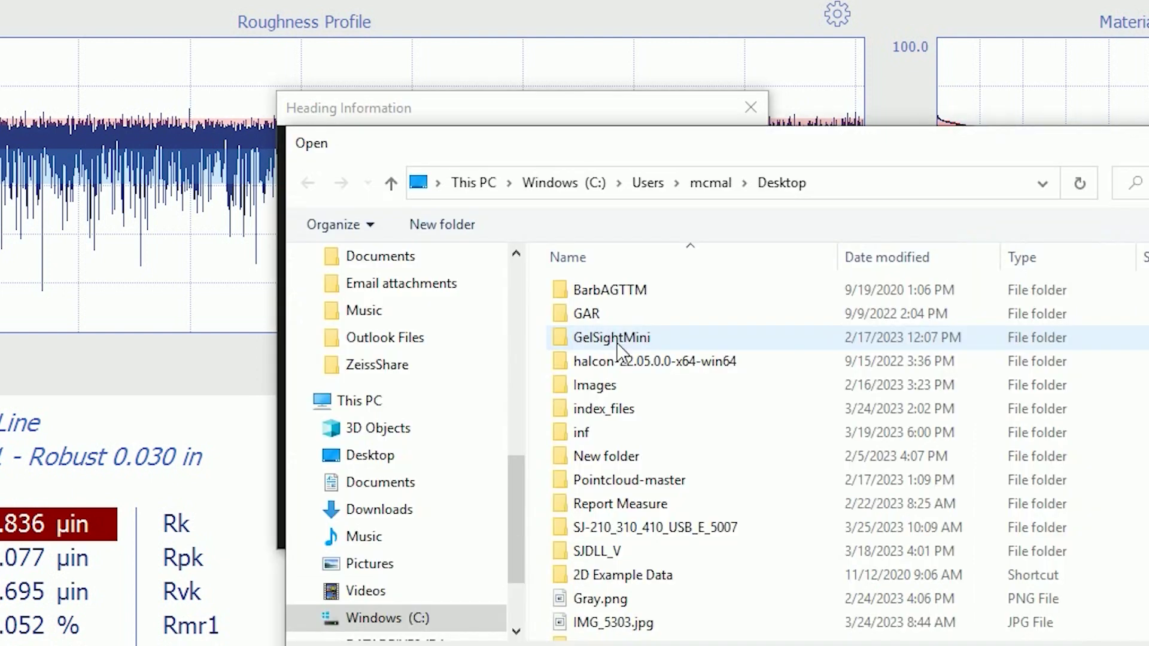
scroll(622, 487, "down", 2)
scroll(623, 582, "up", 2)
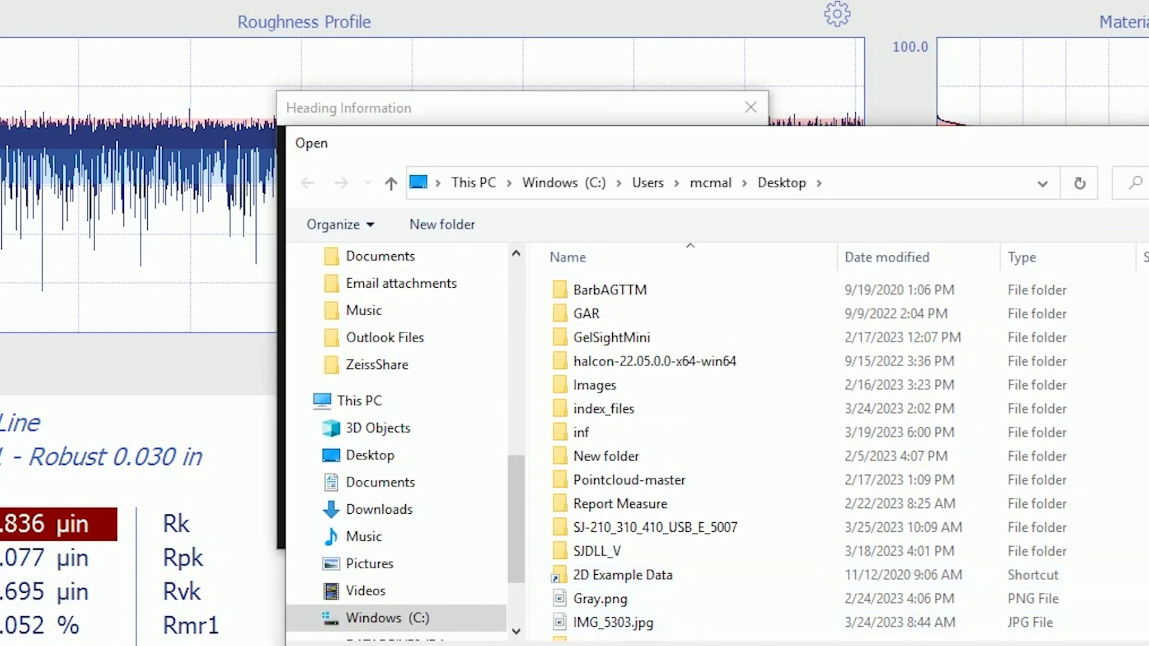
key("Escape")
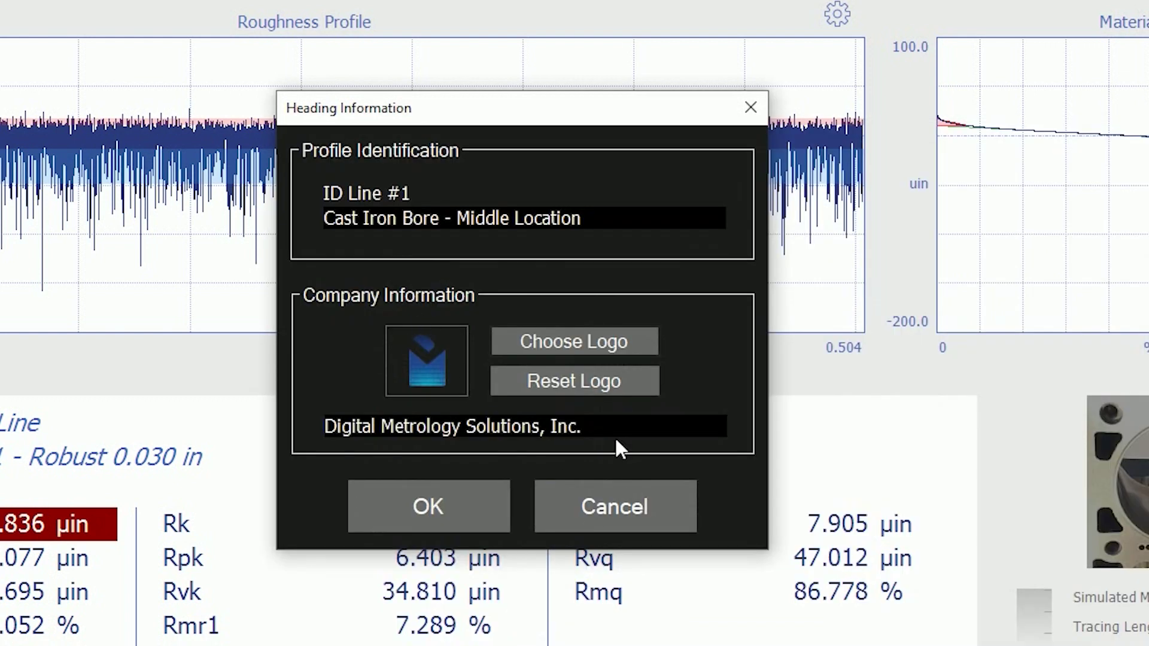
key("ctrl+a")
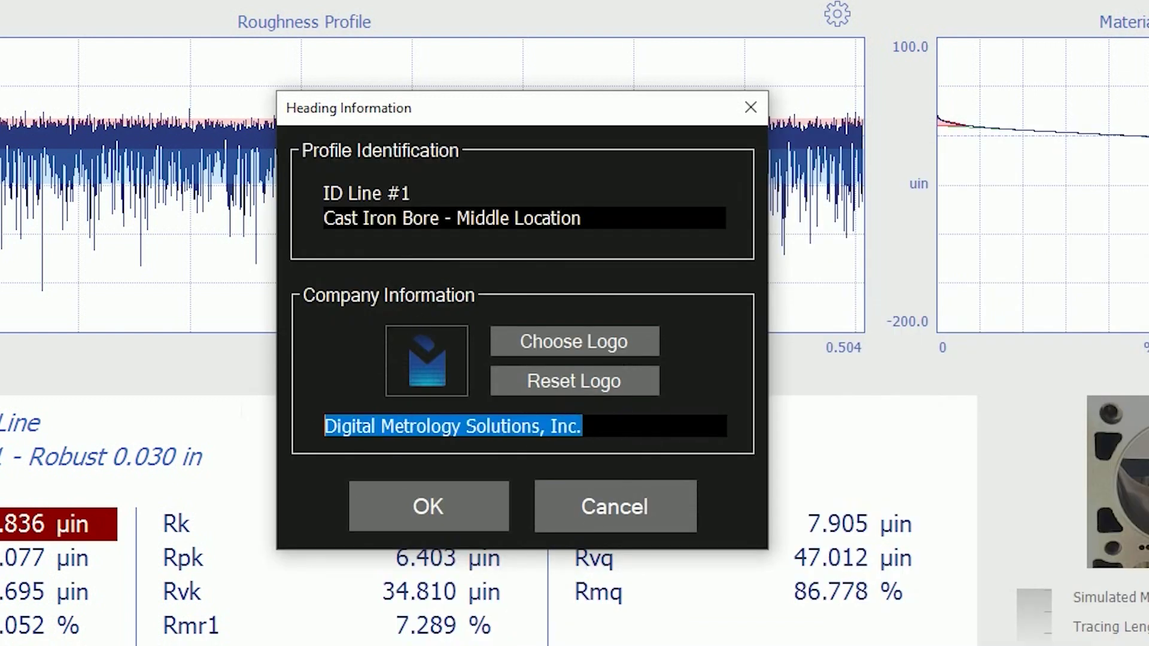
type("My ")
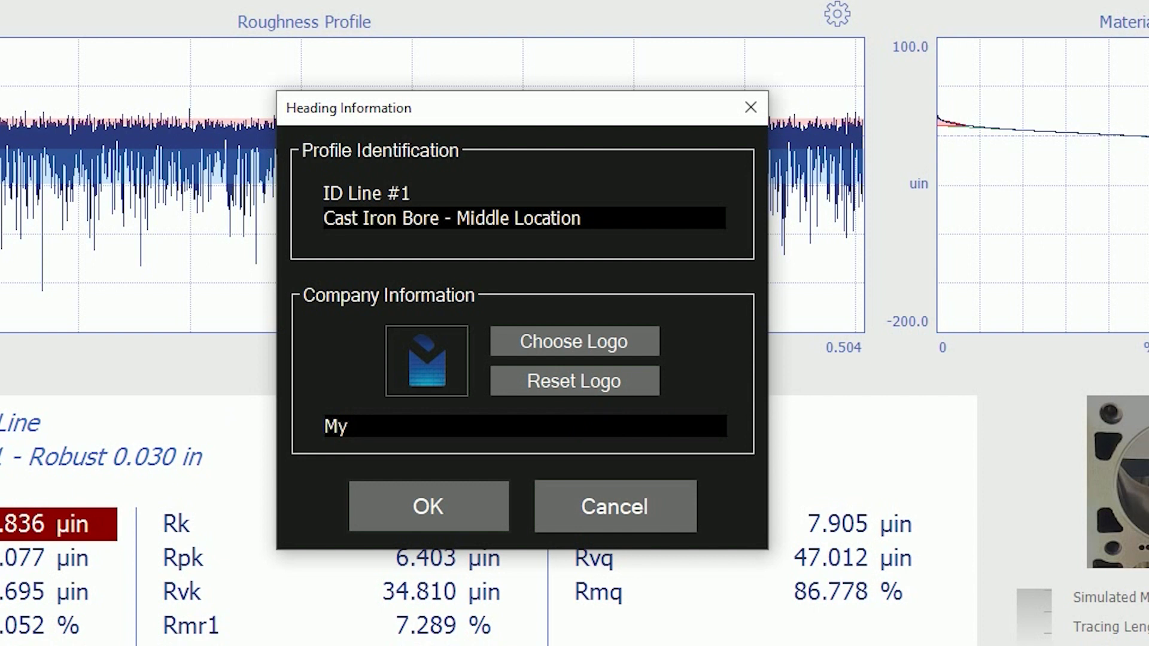
type("Company")
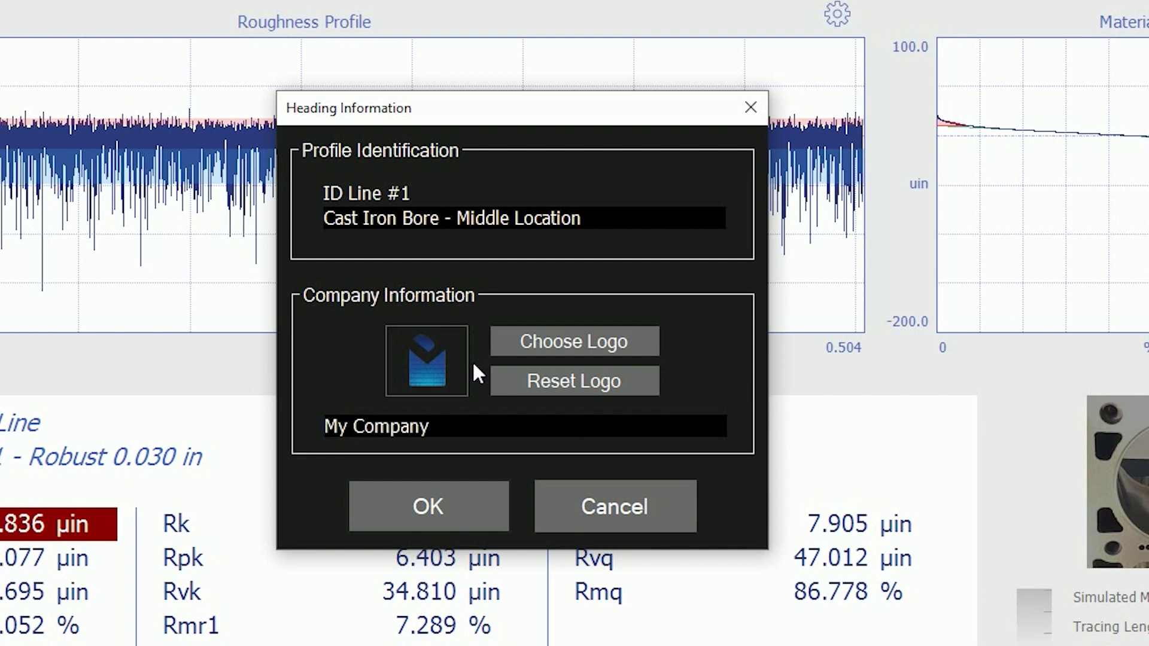
Choose SJ400-FromManual.png from the Desktop as the company logo.
left_click(518, 344)
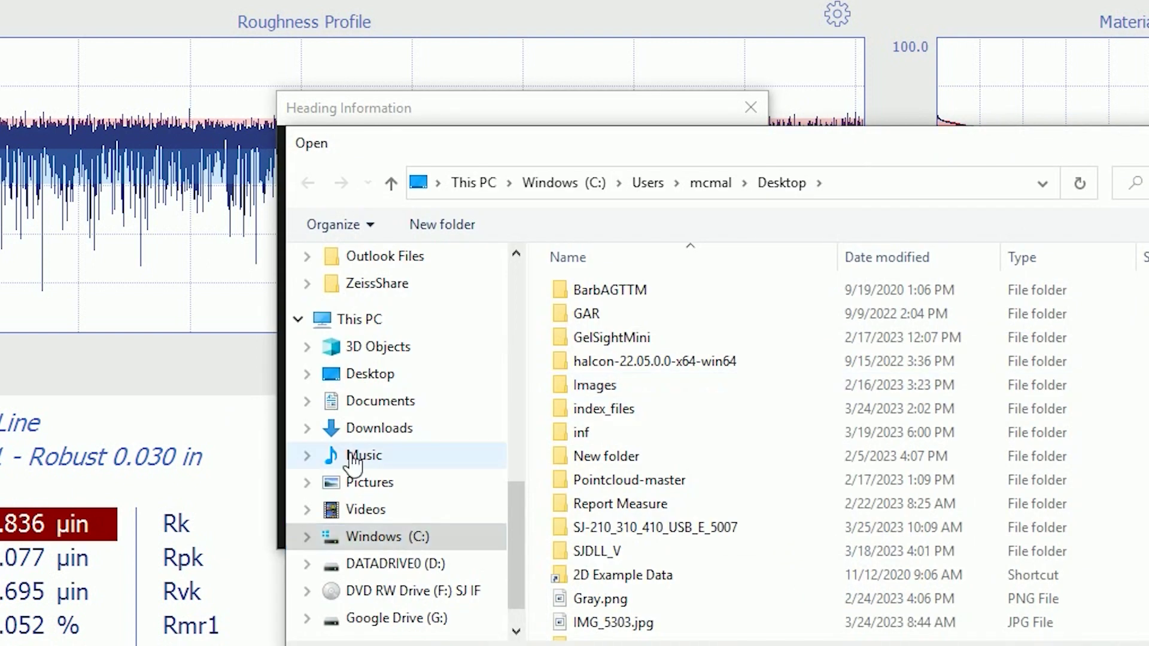
left_click(359, 373)
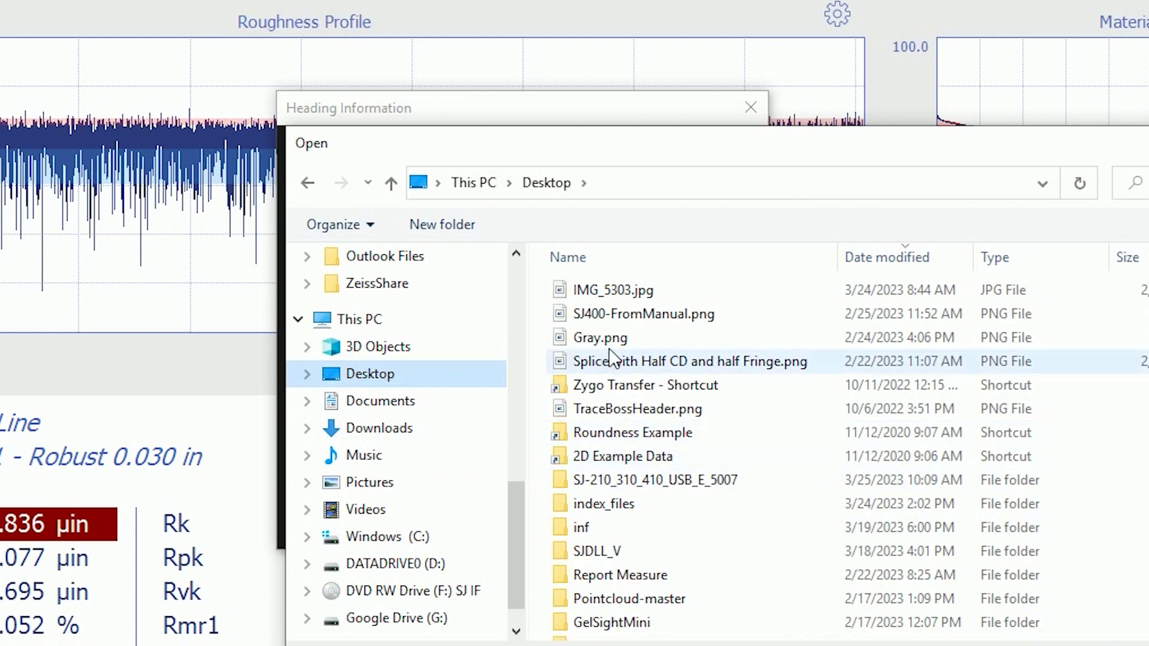
left_click(639, 339)
scroll(635, 383, "up", 3, "ctrl")
scroll(631, 422, "up", 2, "ctrl")
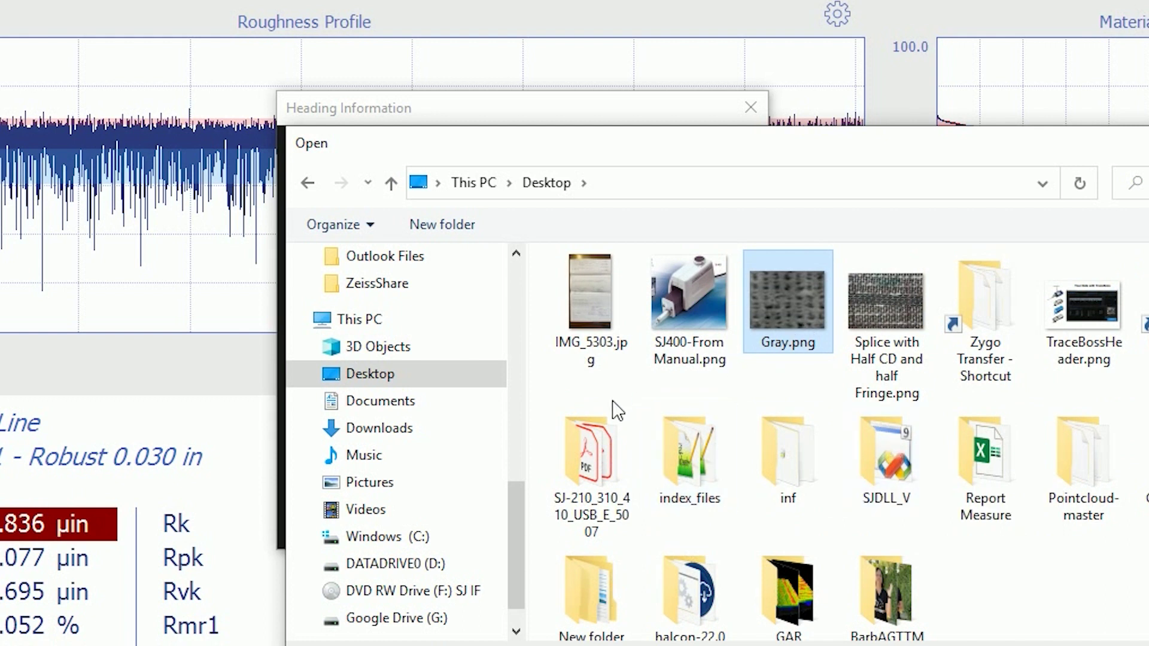
left_click(692, 311)
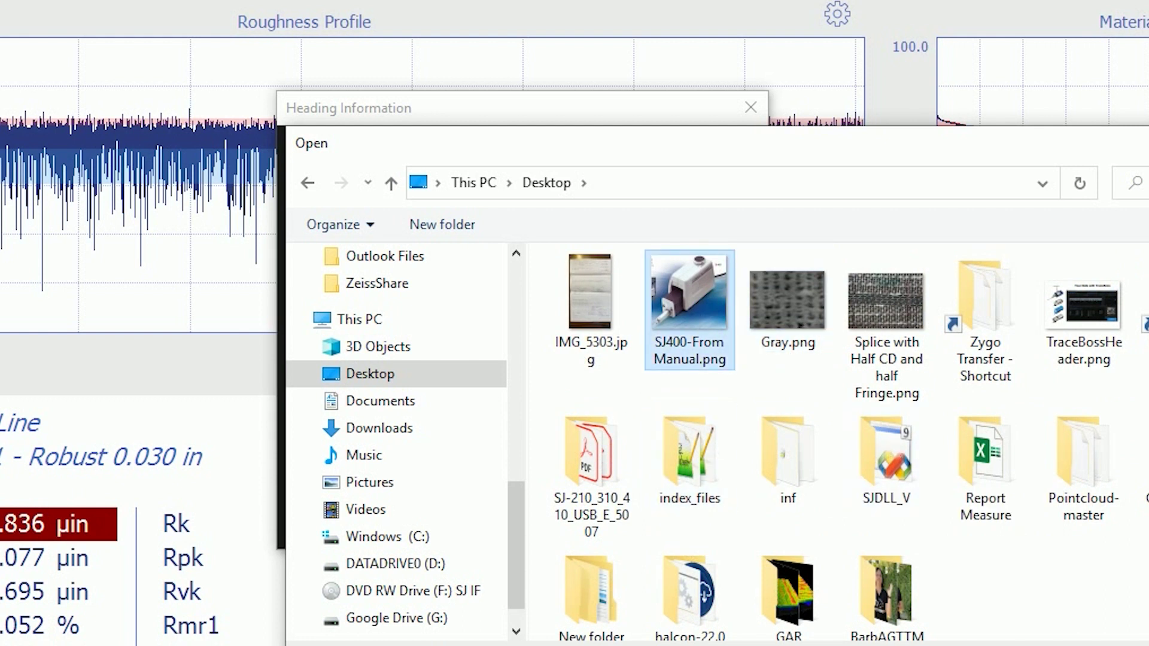
key("Return")
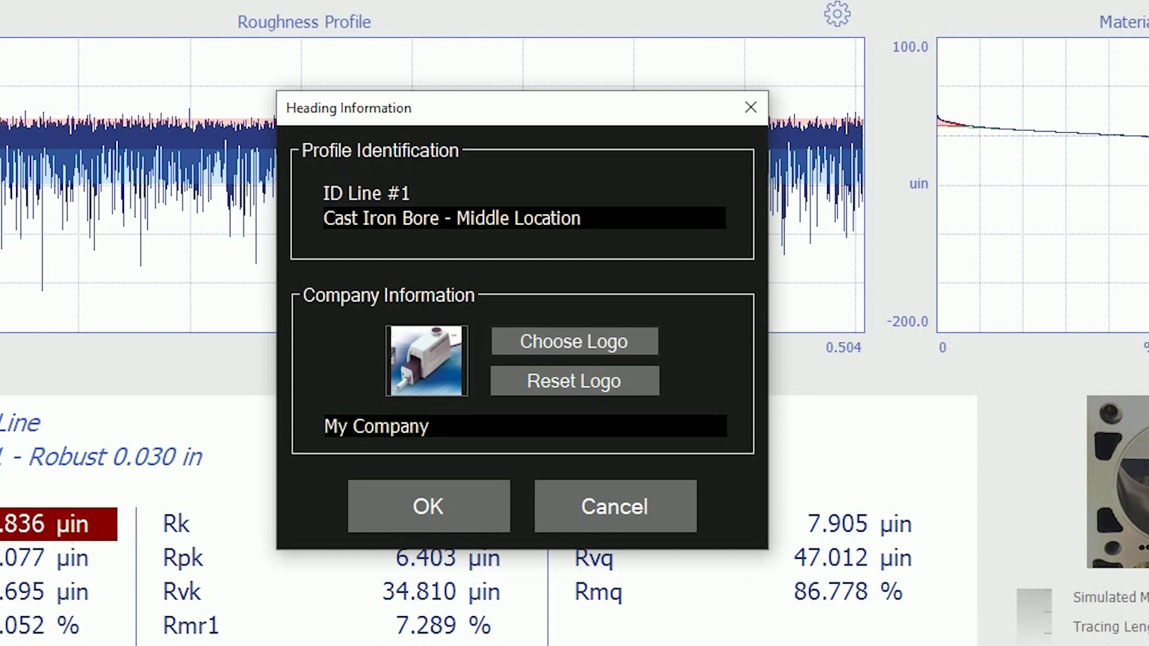
Apply the new heading and print the report to Adobe PDF, targeting the Desktop.
left_click(486, 528)
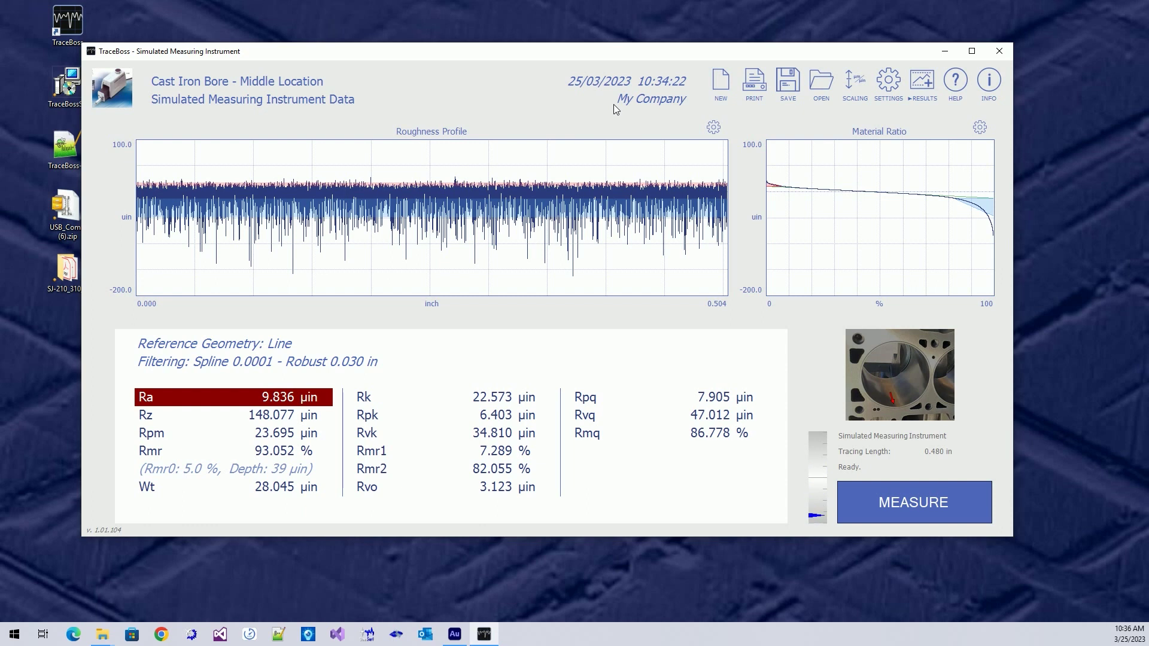
left_click(755, 84)
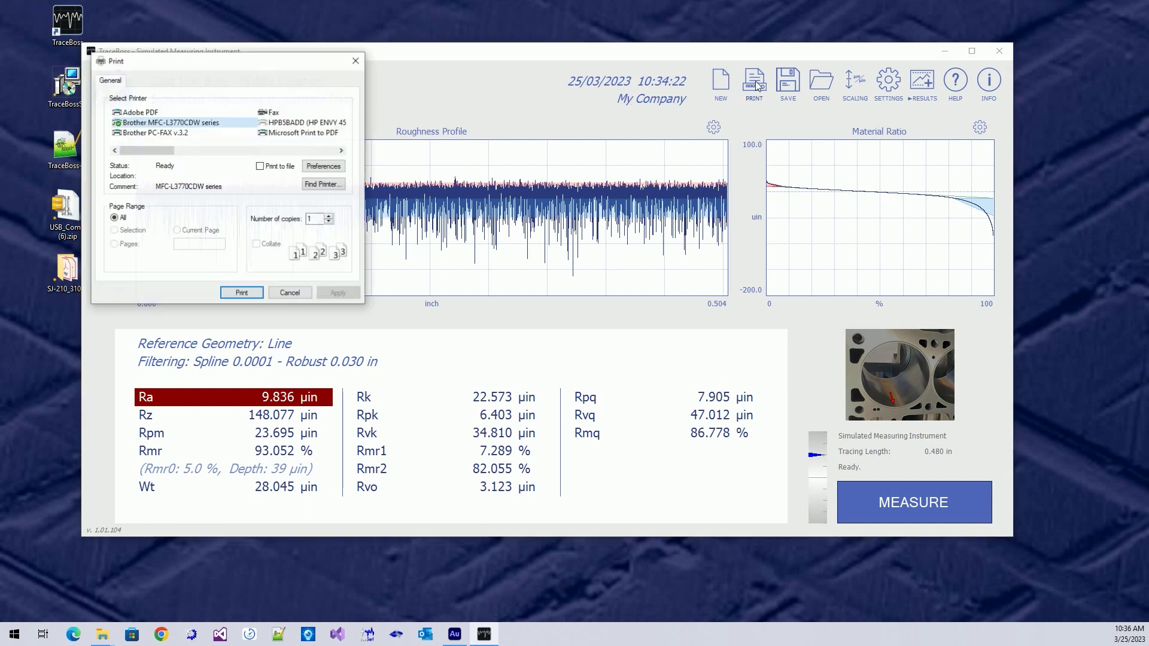
left_click(156, 113)
left_click(244, 293)
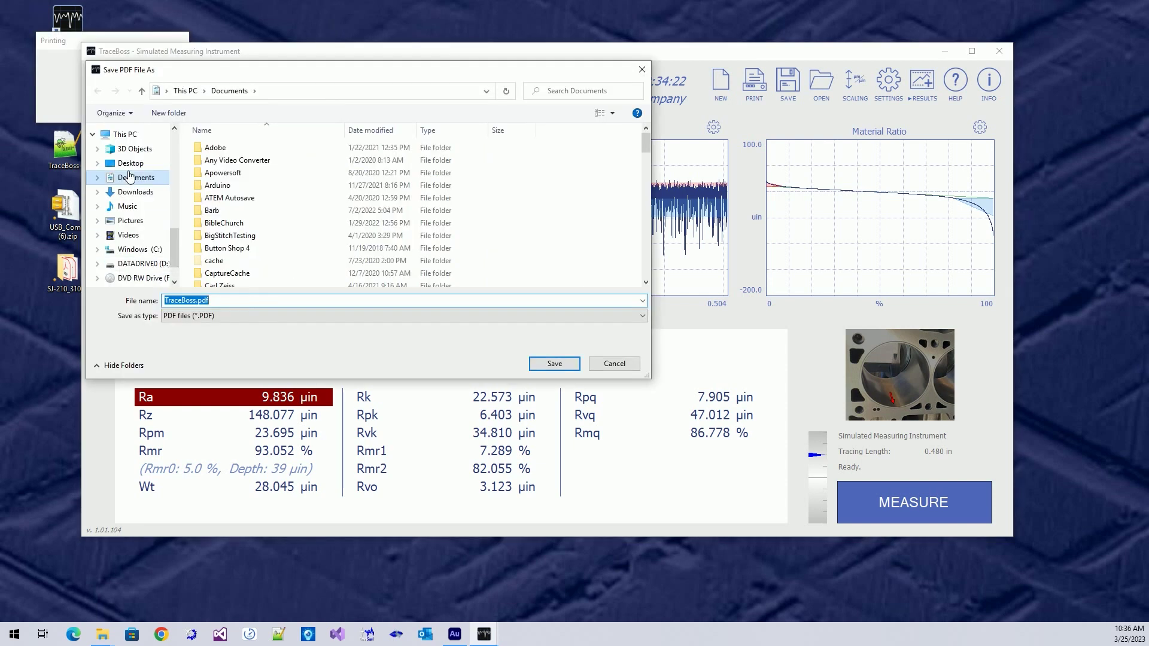
left_click(130, 163)
Save TraceBoss.pdf to the Desktop, review it in Acrobat, then close it.
left_click(554, 363)
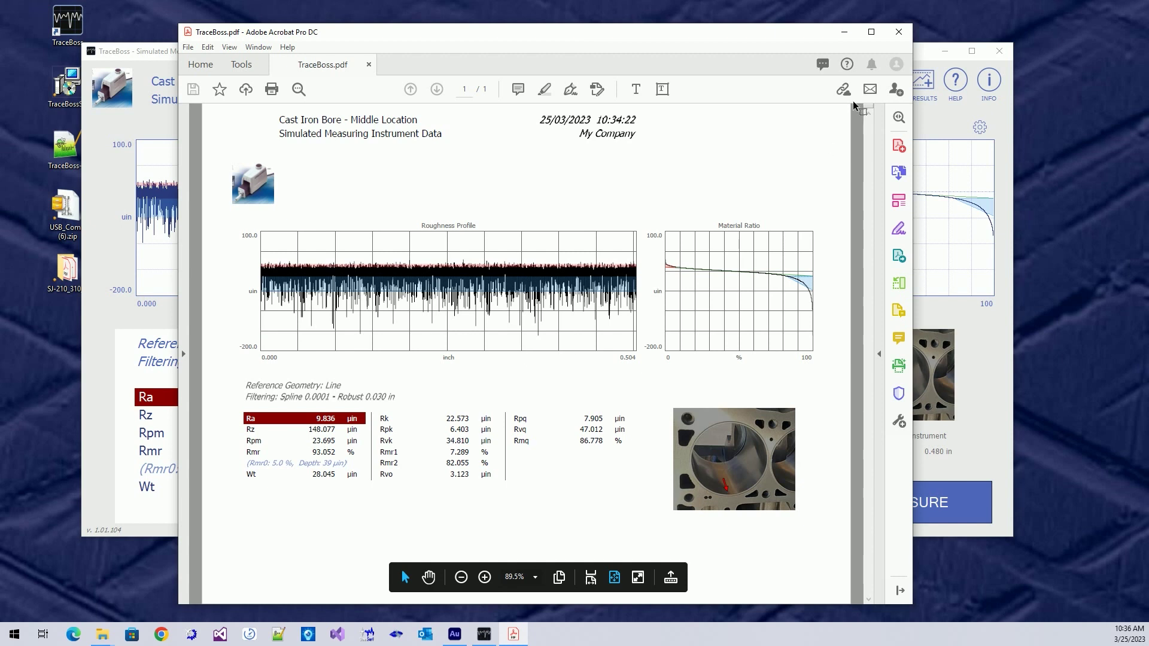
left_click(898, 32)
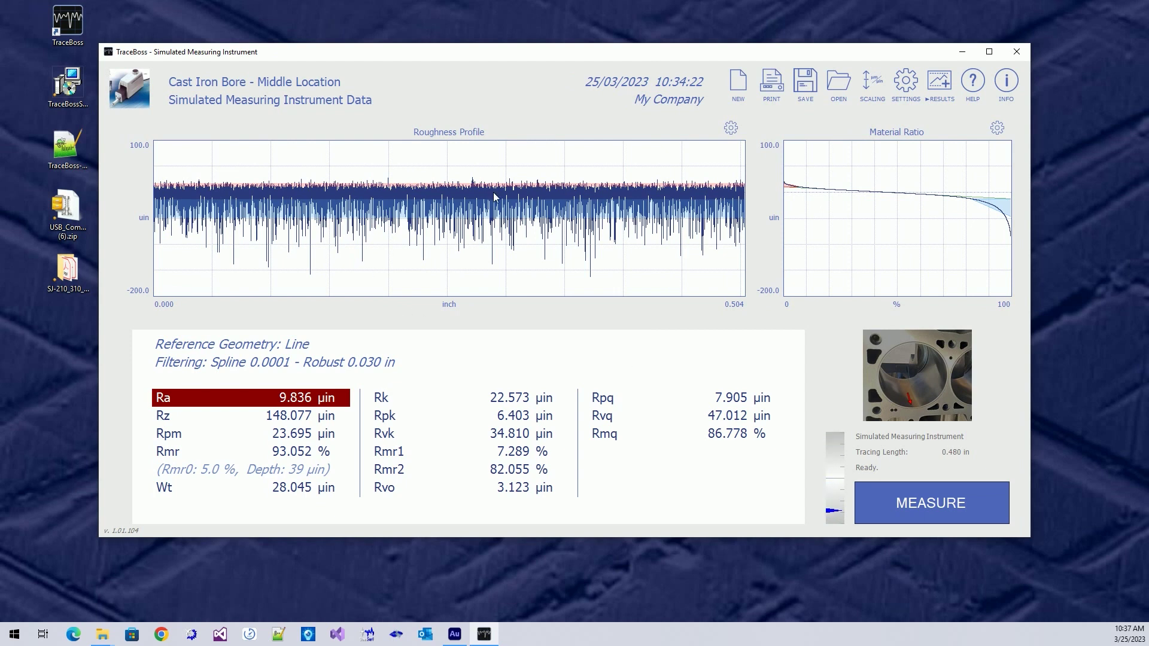
left_click(731, 129)
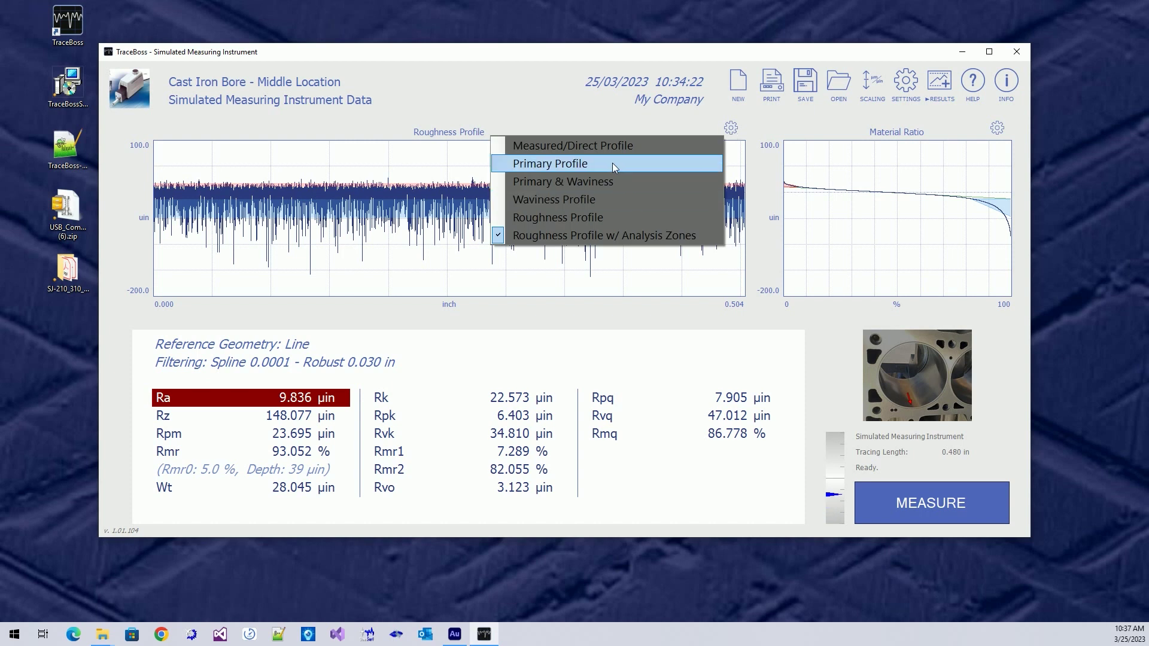
left_click(599, 143)
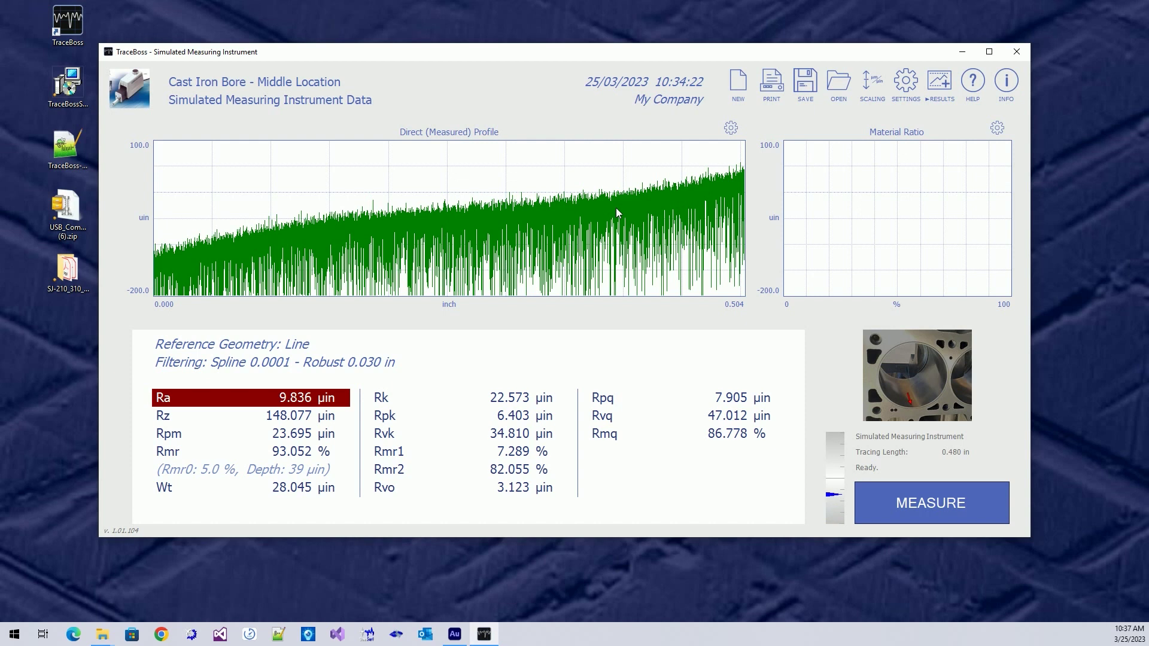
left_click(730, 127)
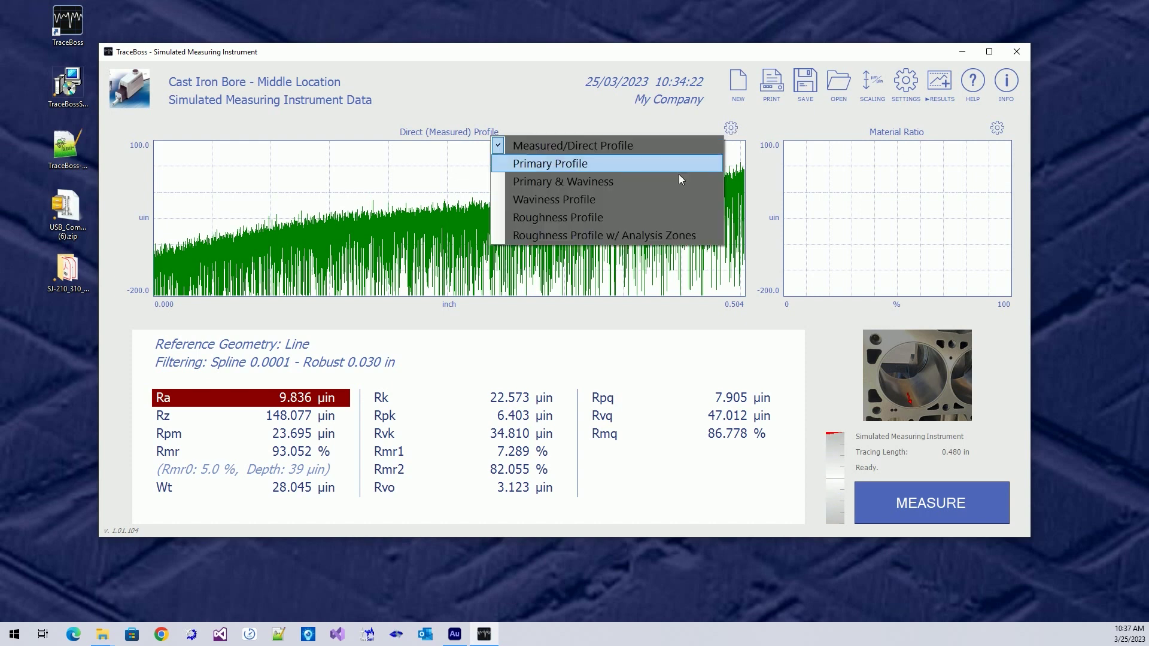
left_click(657, 237)
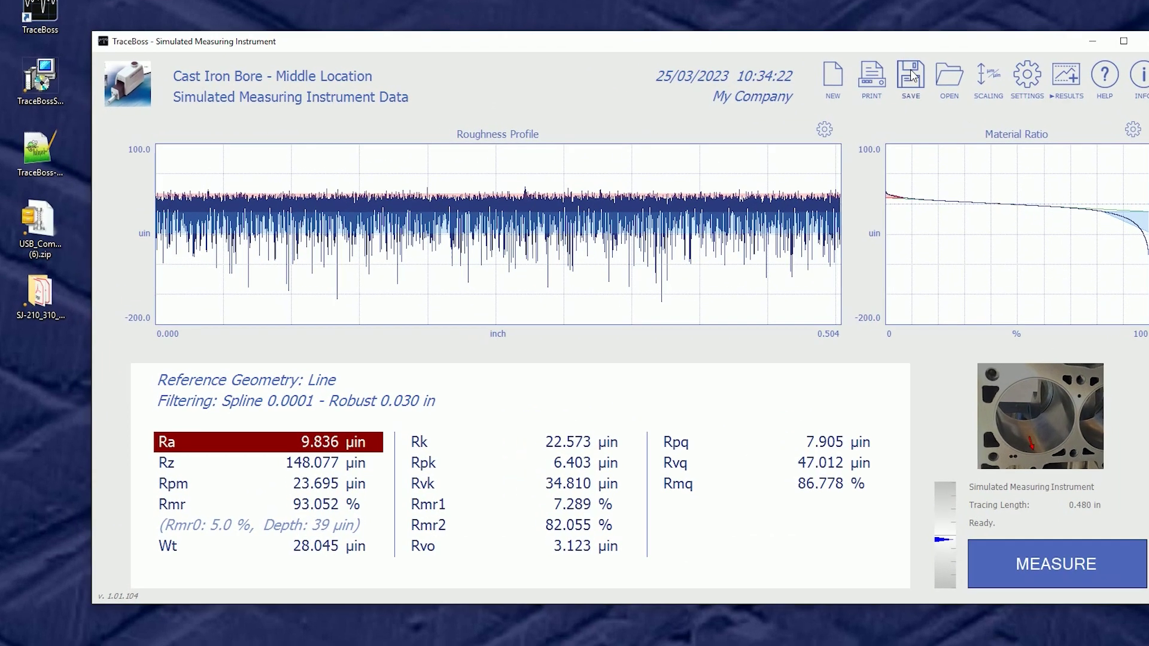
Save the measurement to the Desktop as TraceBossData01.sigb with Ctrl+S.
key("ctrl+s")
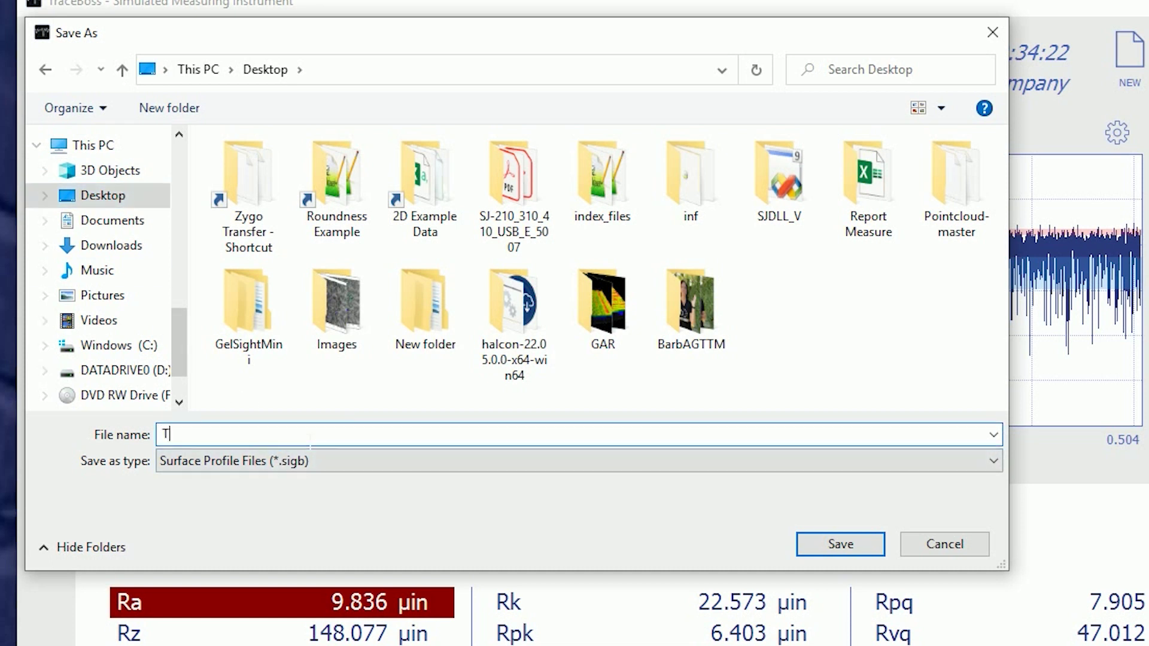
type("TraceBossData01")
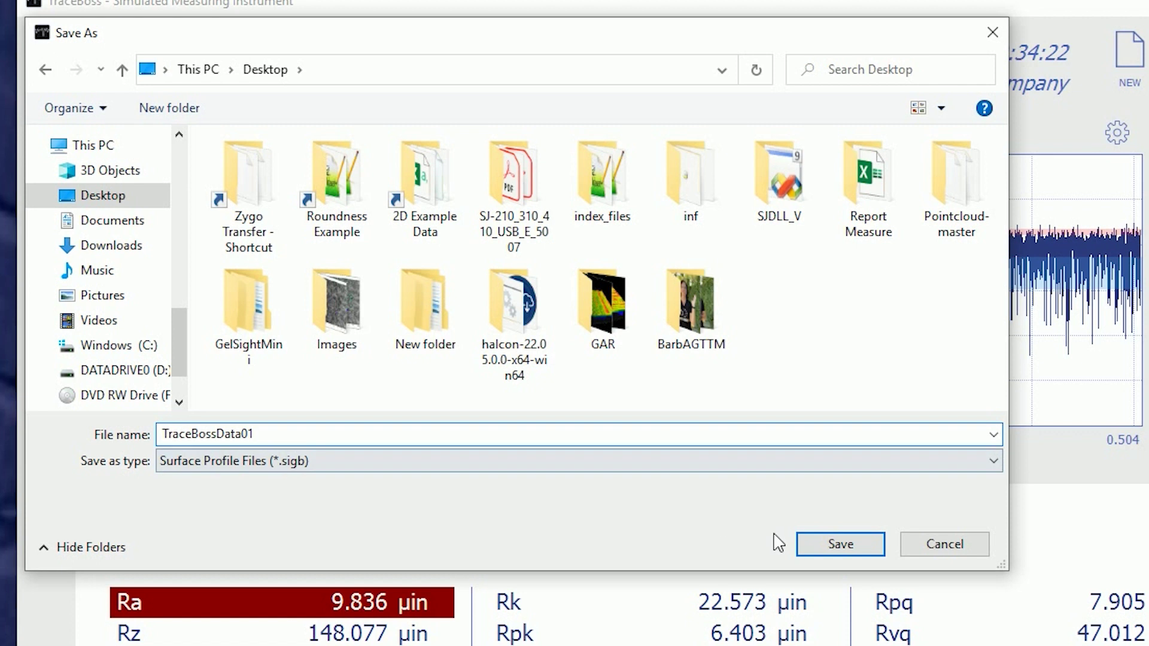
left_click(807, 541)
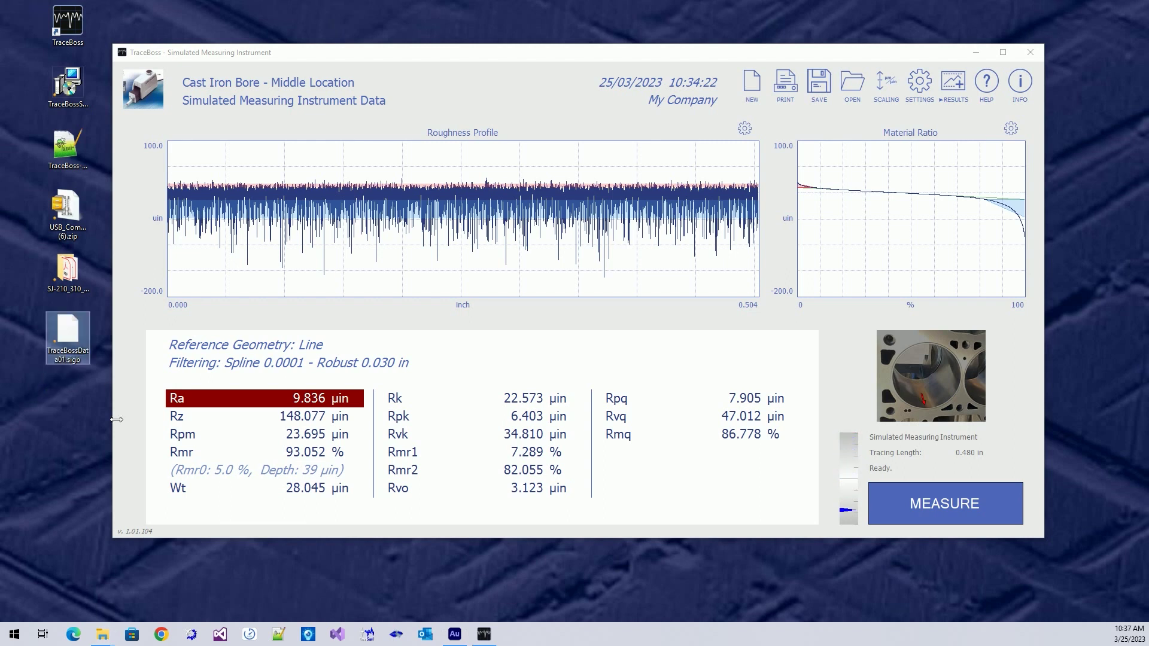
Take two new measurements, then drag TraceBossData01.sigb from the desktop into TraceBoss to reload it.
left_click(902, 488)
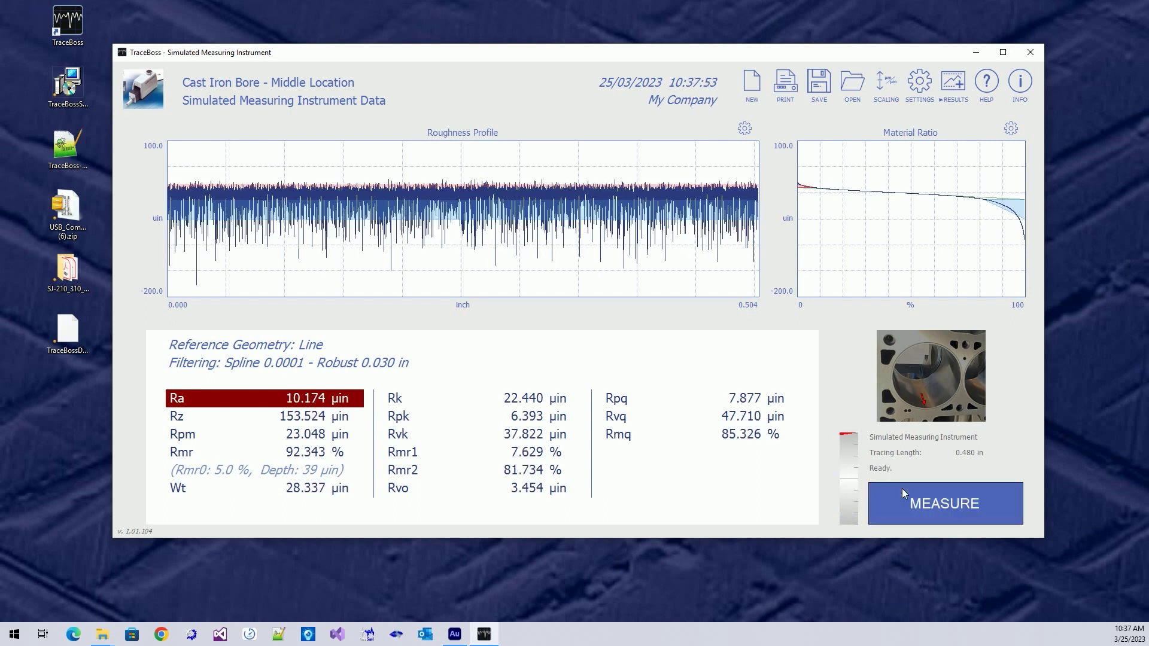
left_click(935, 506)
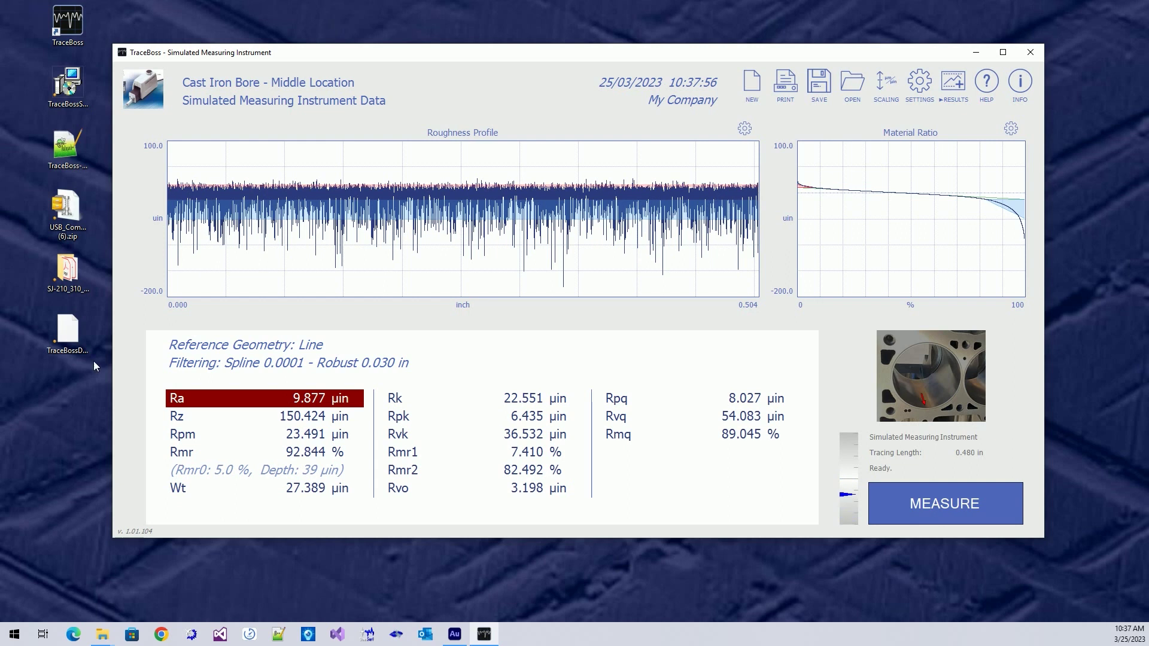
left_click(66, 336)
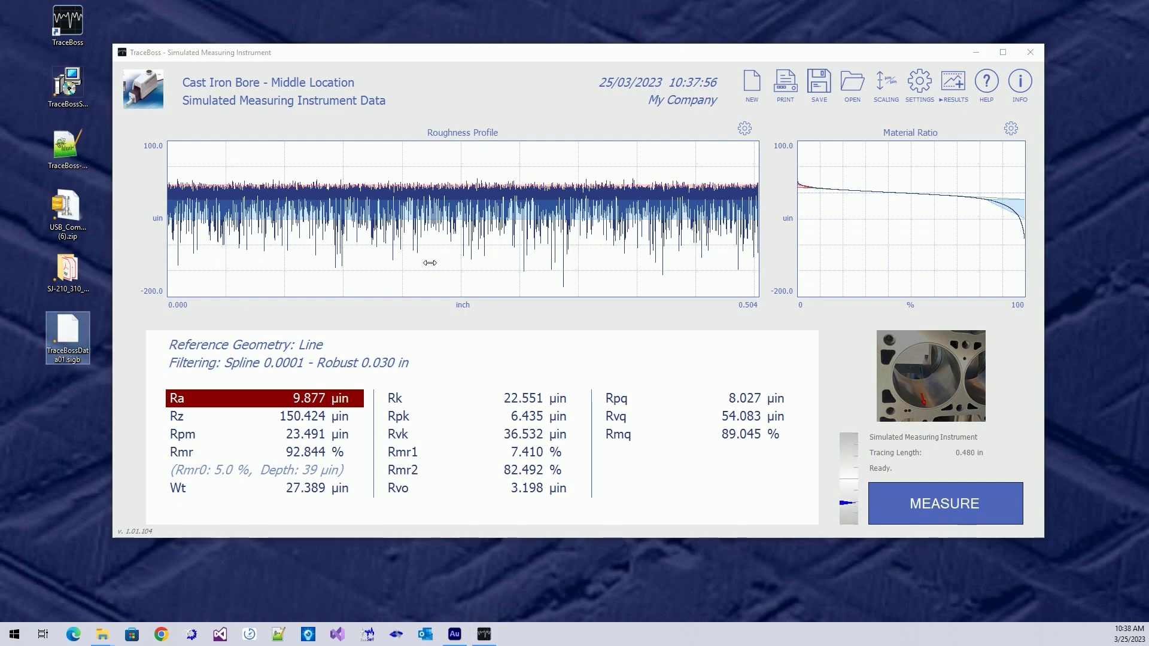
left_click_drag(429, 262, 426, 261)
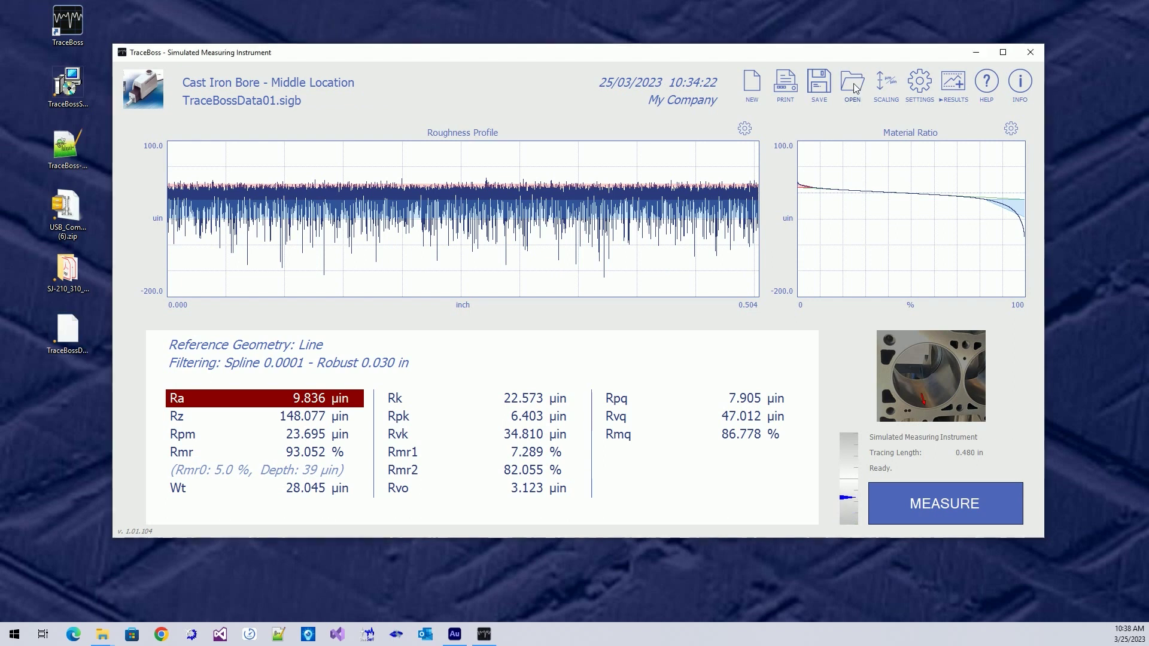
Browse the Desktop for saved data files in the Open dialog, then cancel without opening one.
key("ctrl+o")
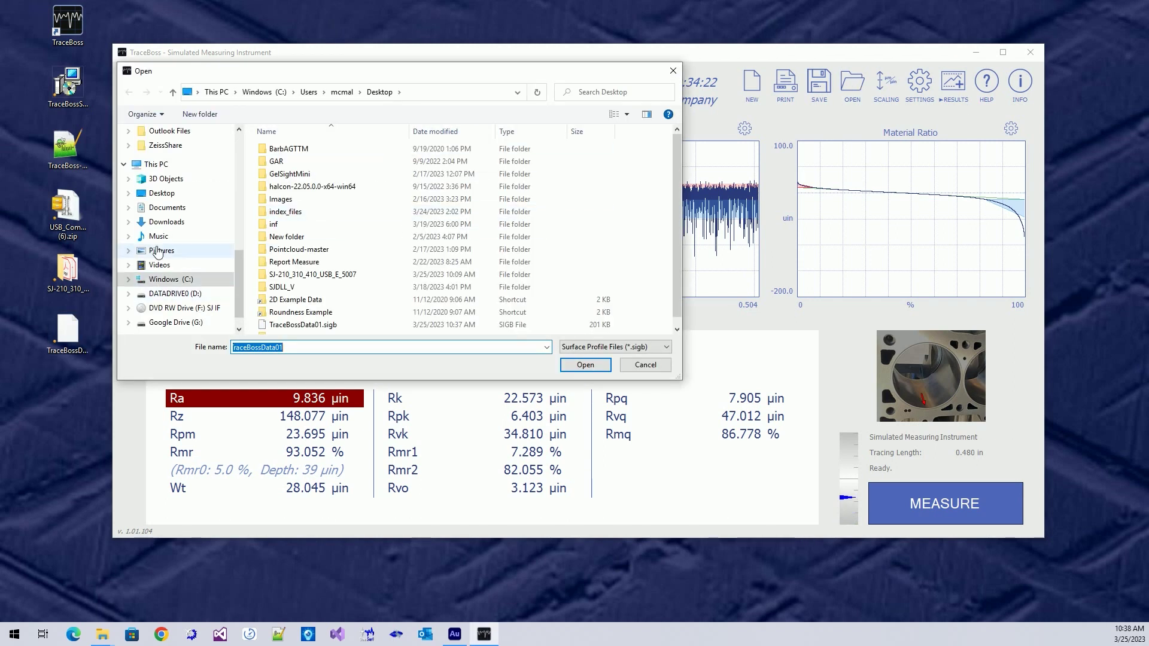
left_click(162, 193)
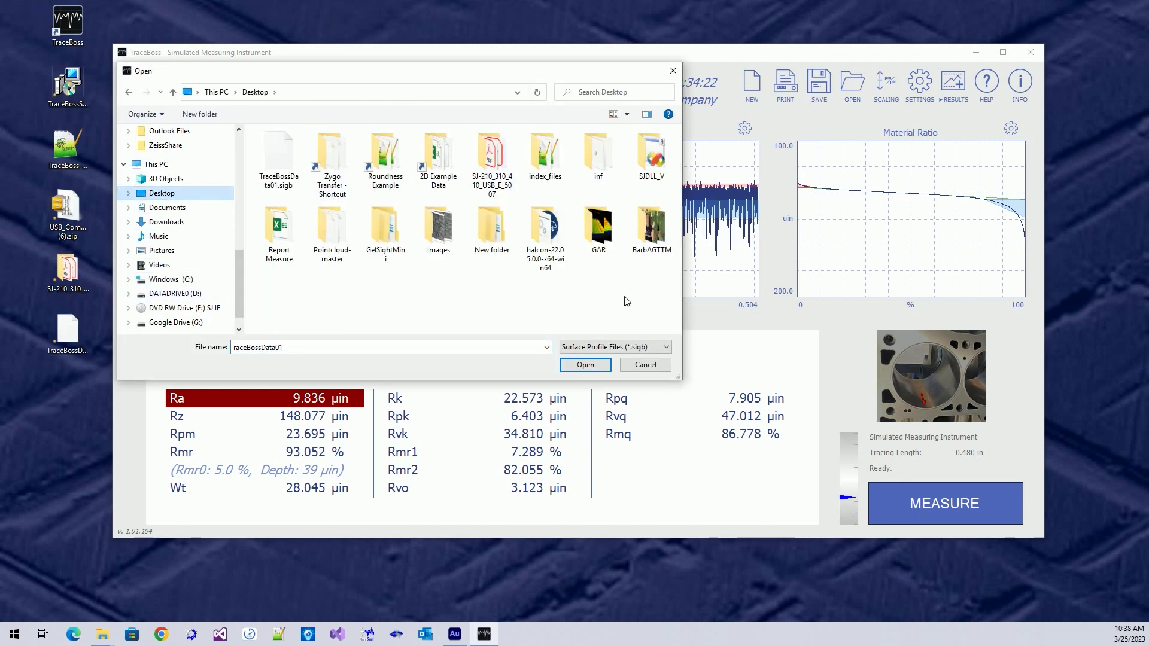
left_click(673, 70)
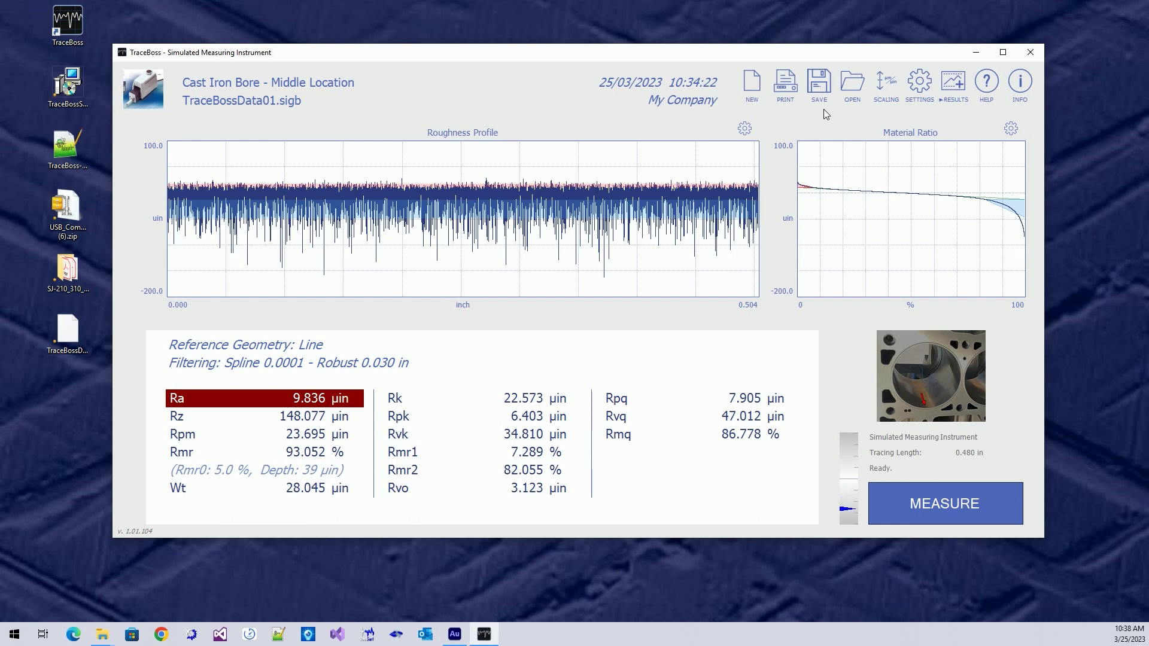
left_click(77, 334)
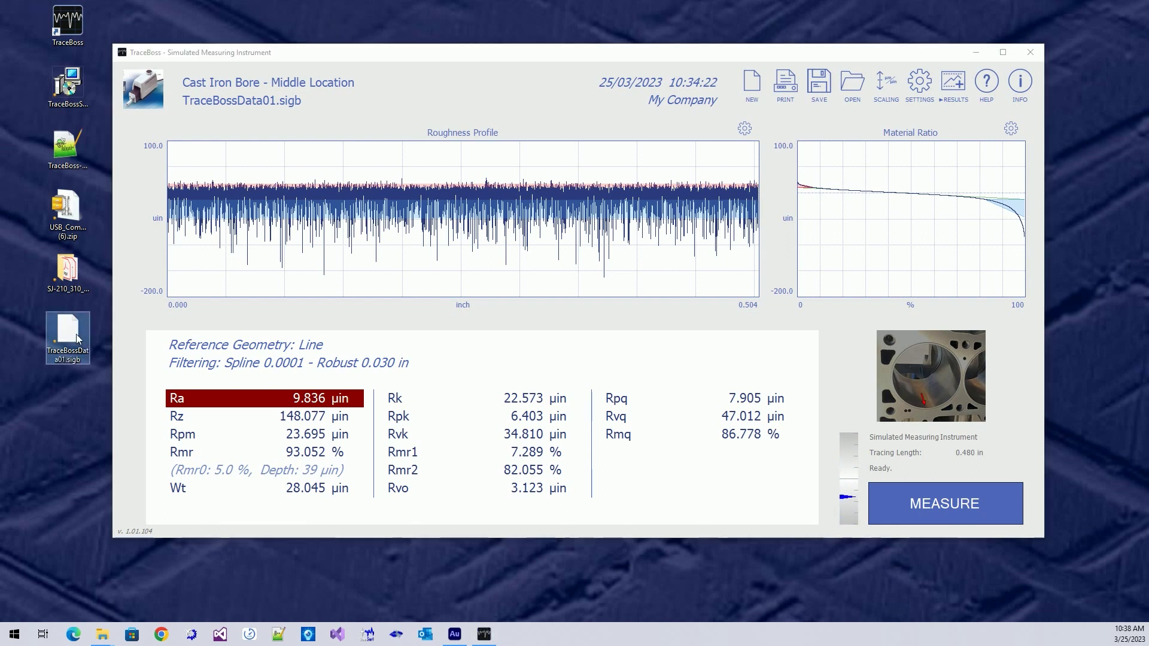